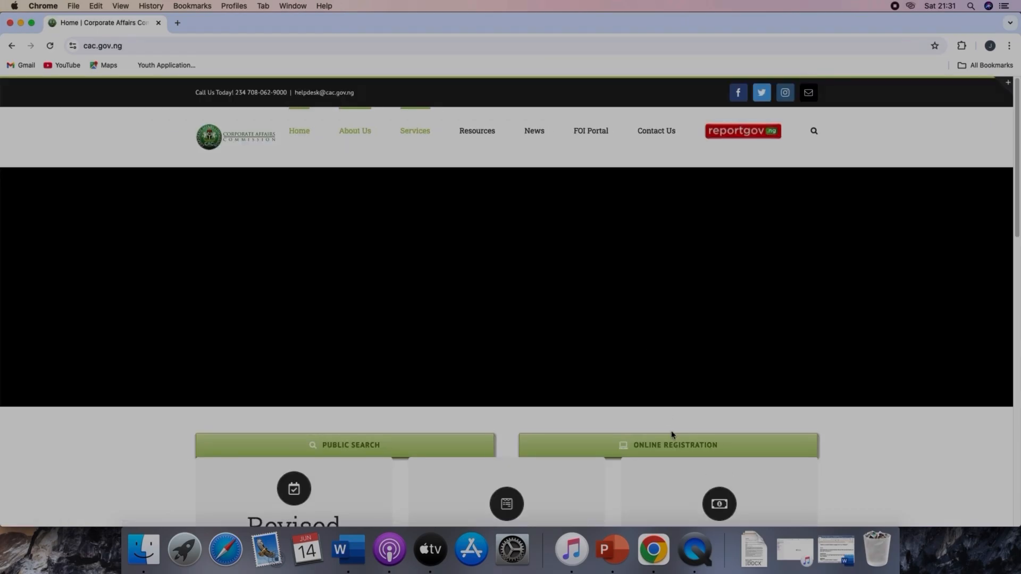
# Step: Open the online registration portal from the Corporate Affairs Commission home page
pyautogui.click(674, 446)
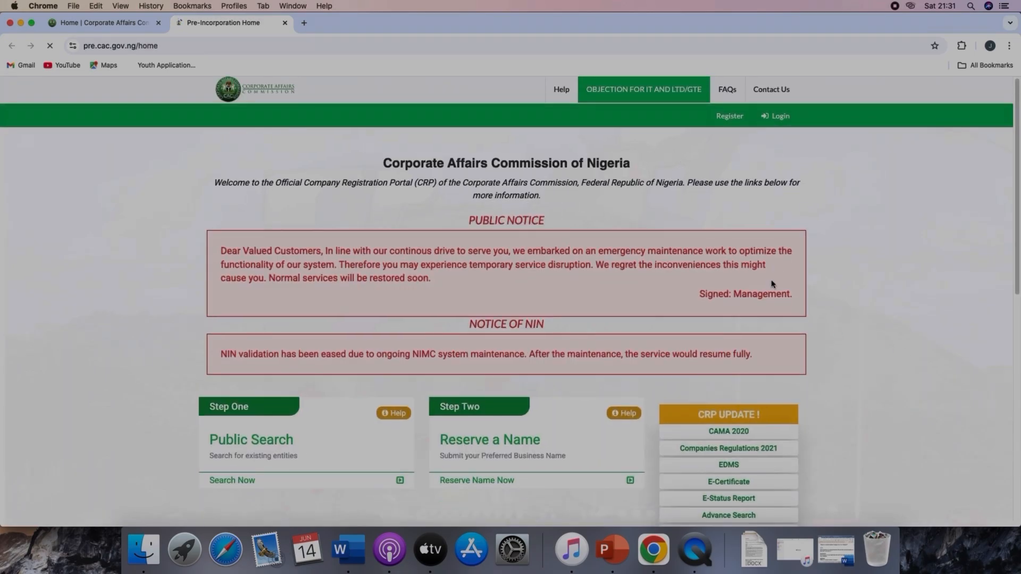
pyautogui.scroll(-3, 772, 284)
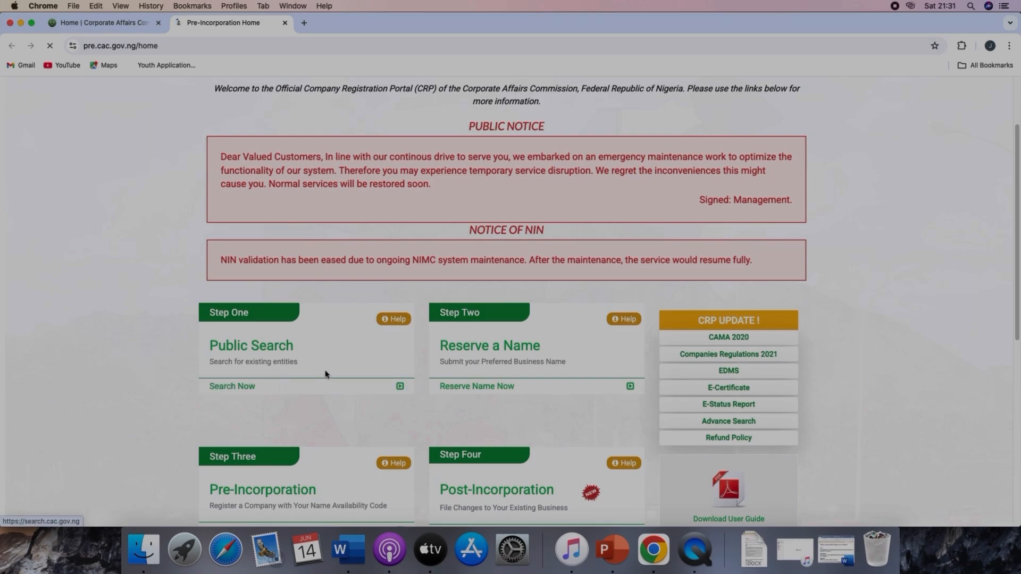
pyautogui.scroll(3, 759, 216)
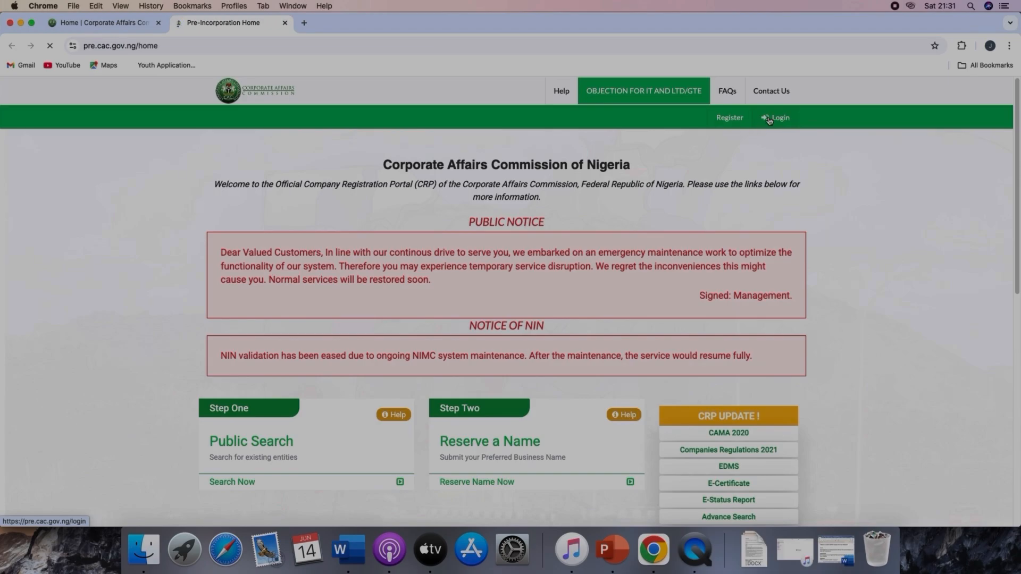
# Step: Log in to the portal by email, completing the reCAPTCHA check and using the saved account credentials
pyautogui.click(769, 118)
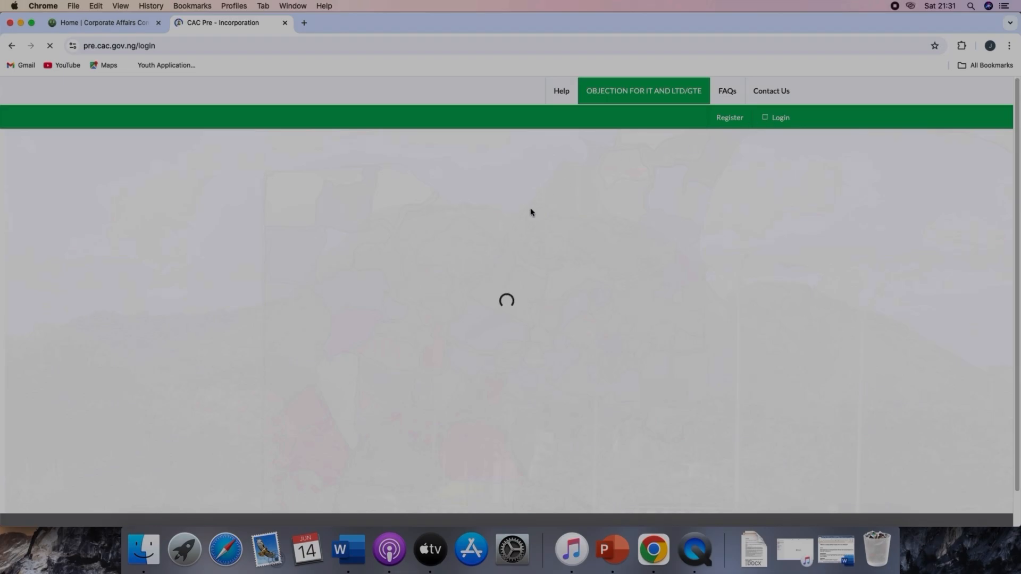
pyautogui.scroll(-2, 557, 330)
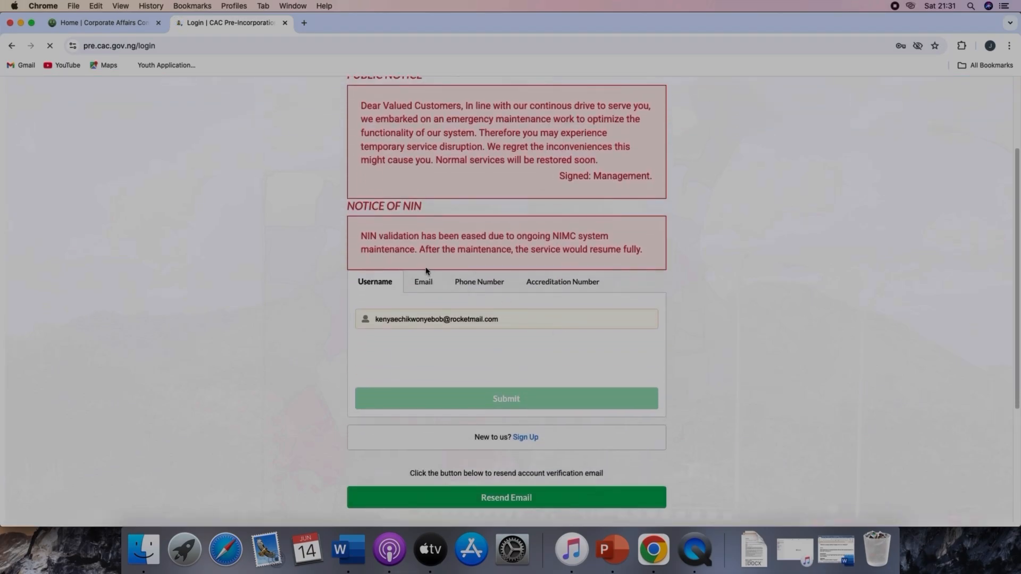
pyautogui.click(427, 284)
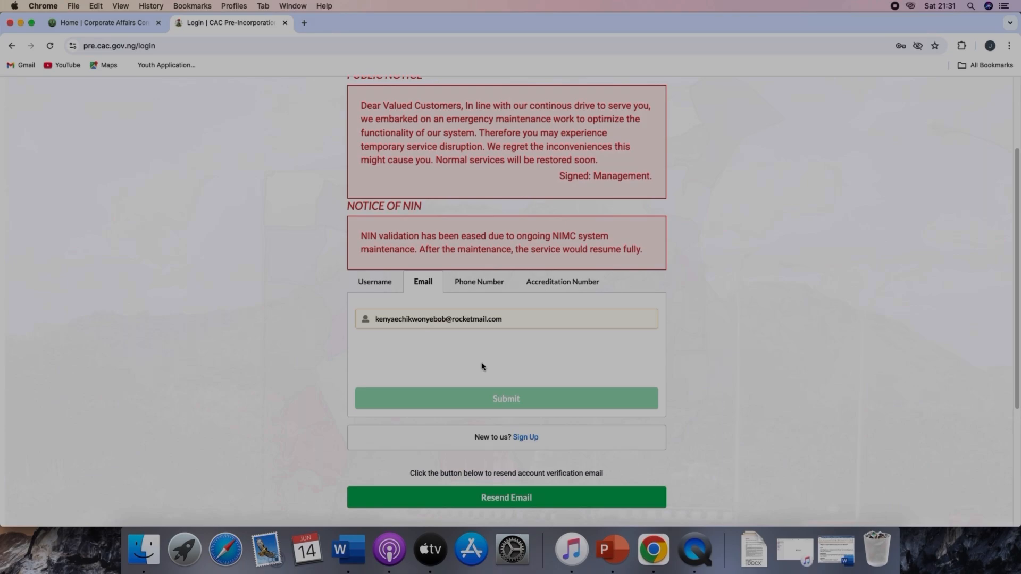
pyautogui.click(371, 359)
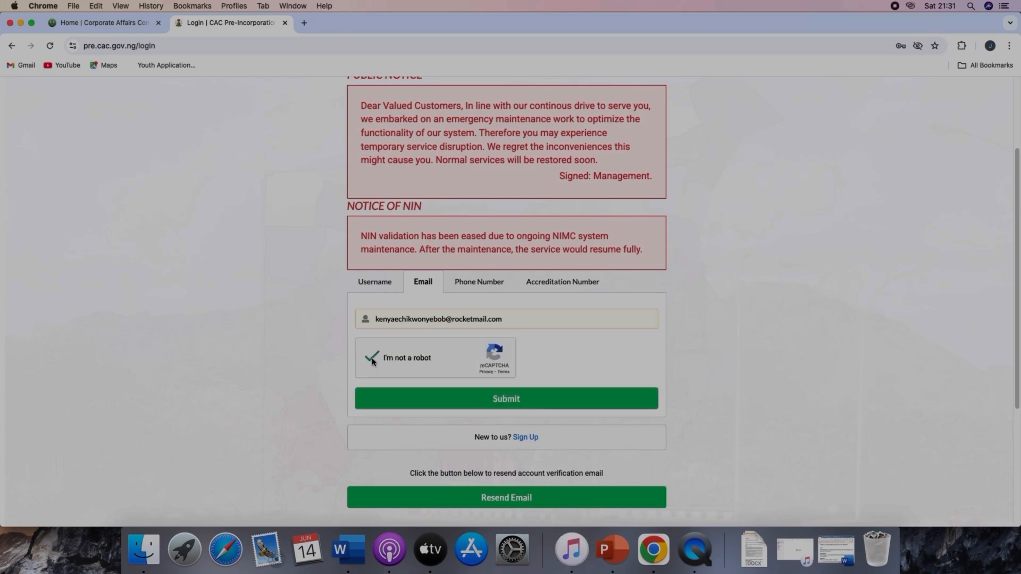
pyautogui.click(524, 403)
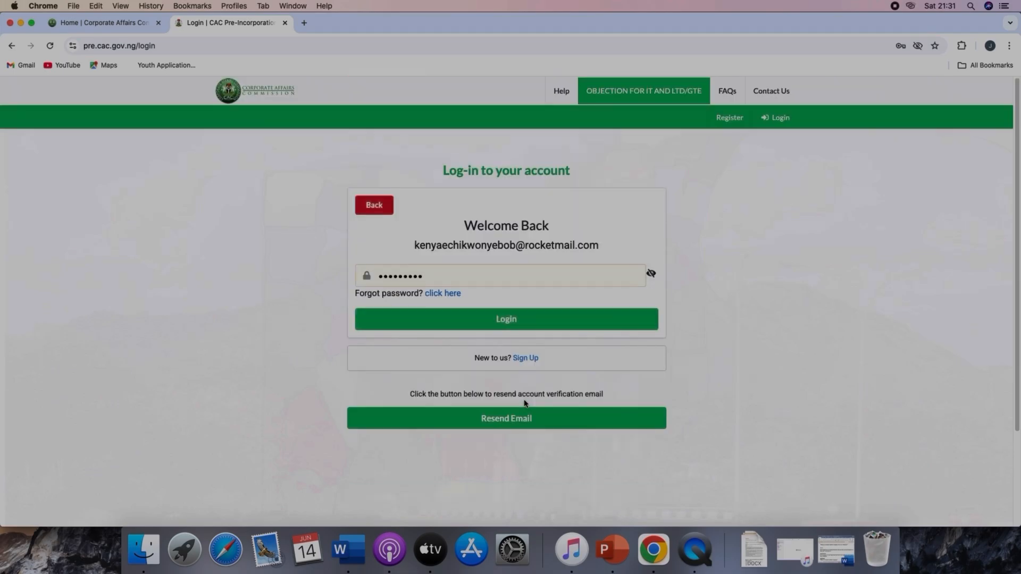
pyautogui.click(504, 320)
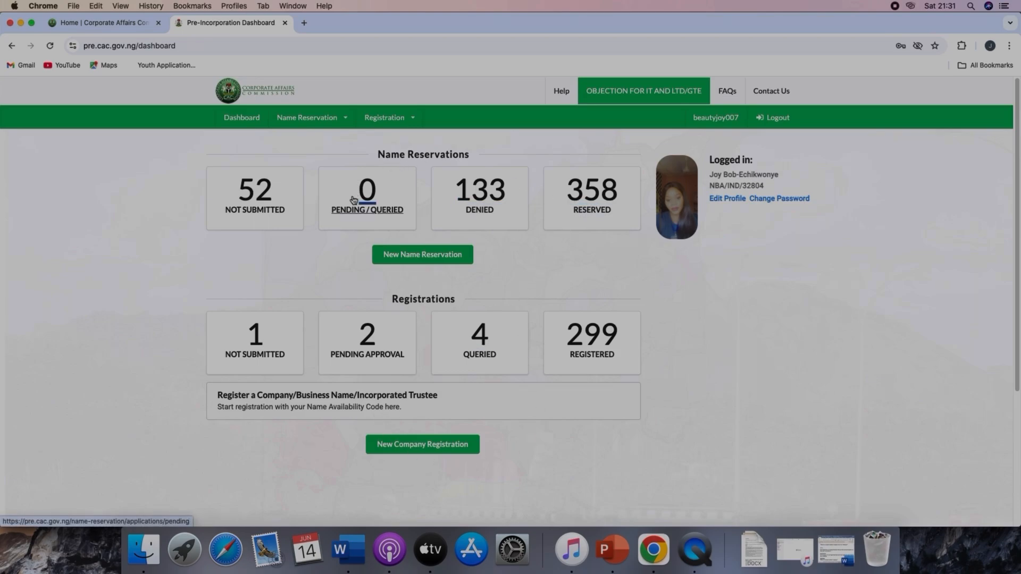
# Step: Start registration for the reserved name XTEA KAPTO & PARTNERS COMPANY LTD and set Classification 1 to ADMINISTRATIVE AND SUPPORT SERVICES ACTIVITIES
pyautogui.click(602, 213)
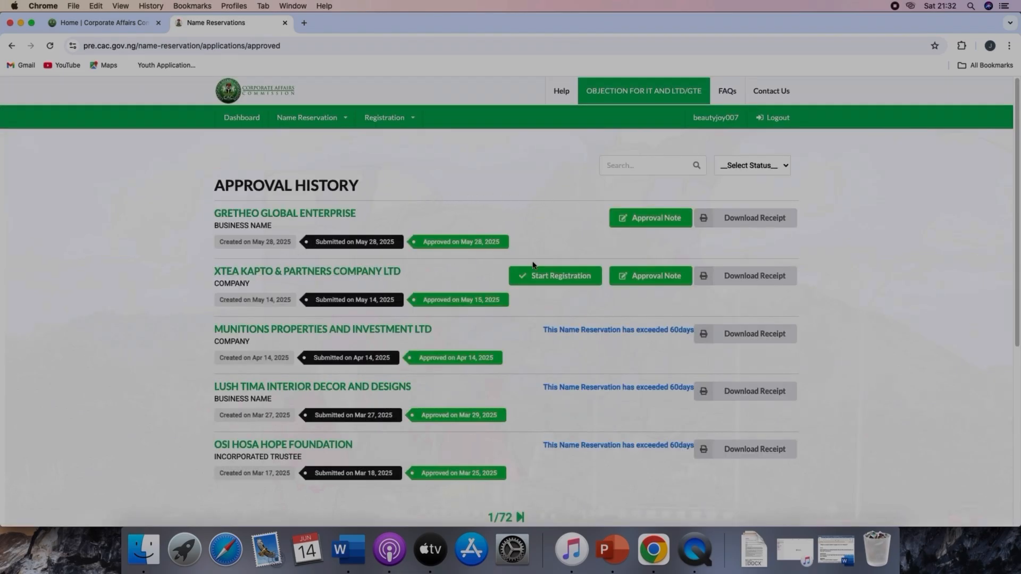
pyautogui.click(542, 278)
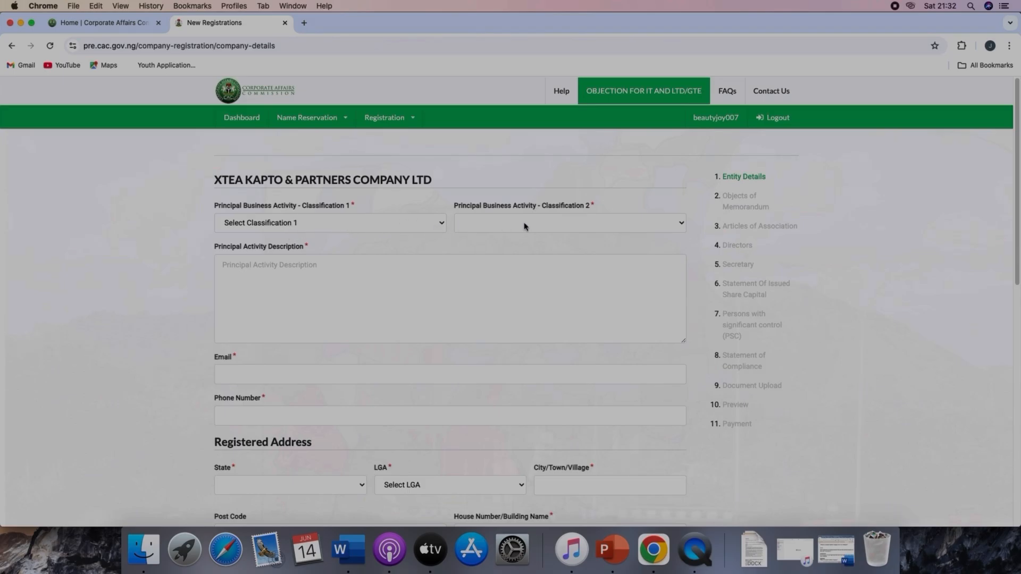
pyautogui.click(437, 224)
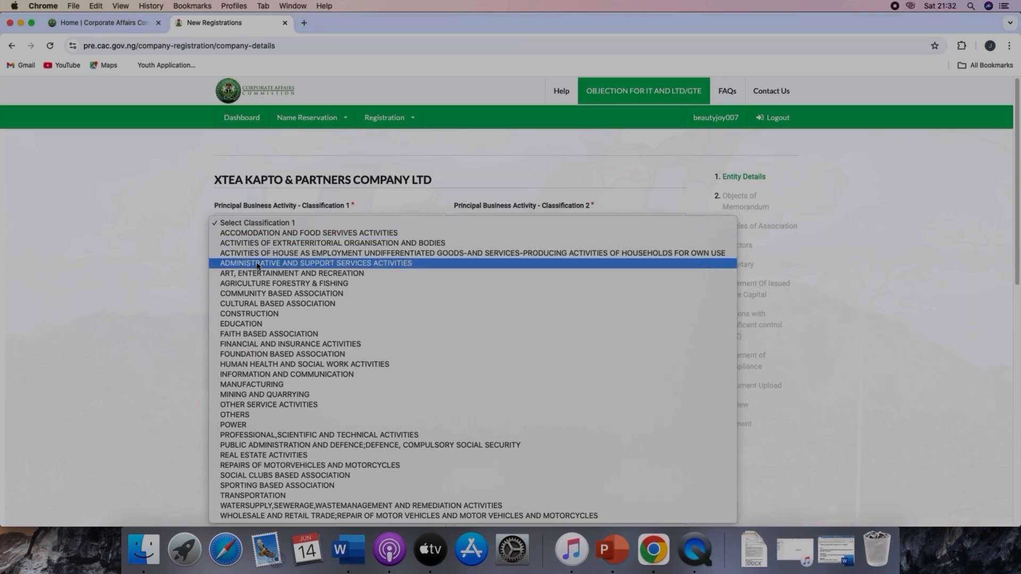
pyautogui.click(353, 264)
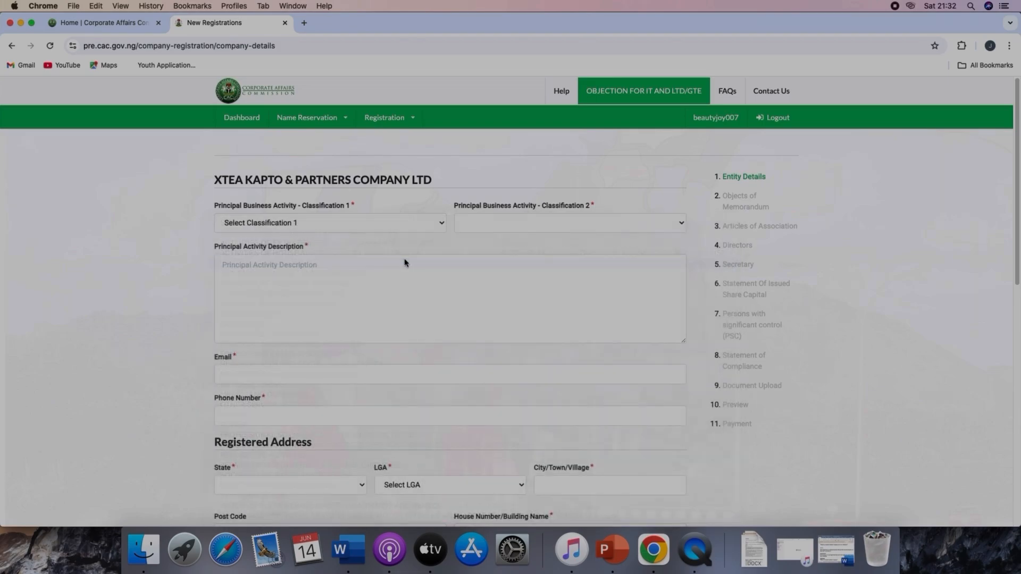
# Step: Set the principal business activity Classification 2 to GENERAL CONTRACTS
pyautogui.click(503, 228)
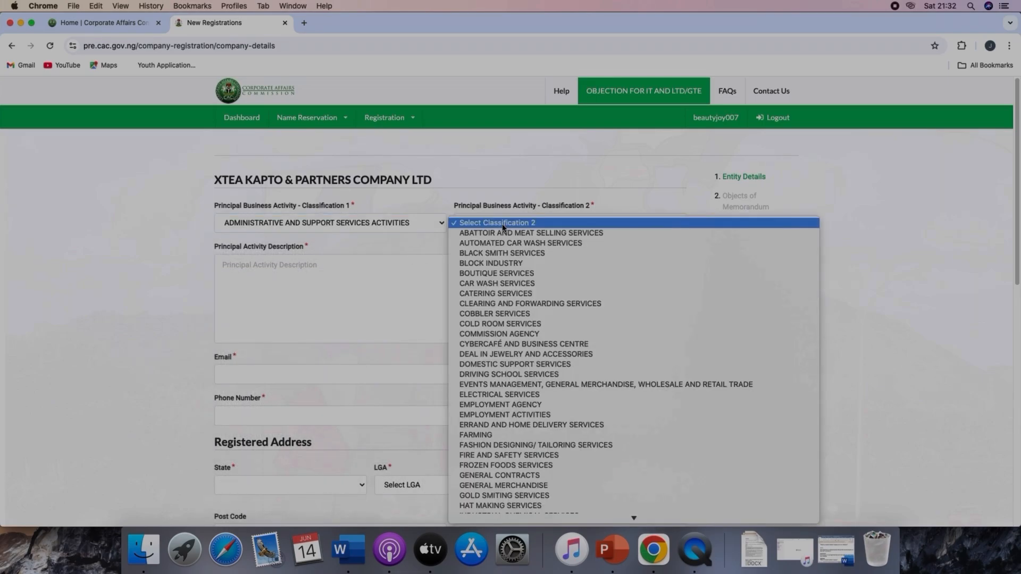
pyautogui.scroll(-2, 505, 415)
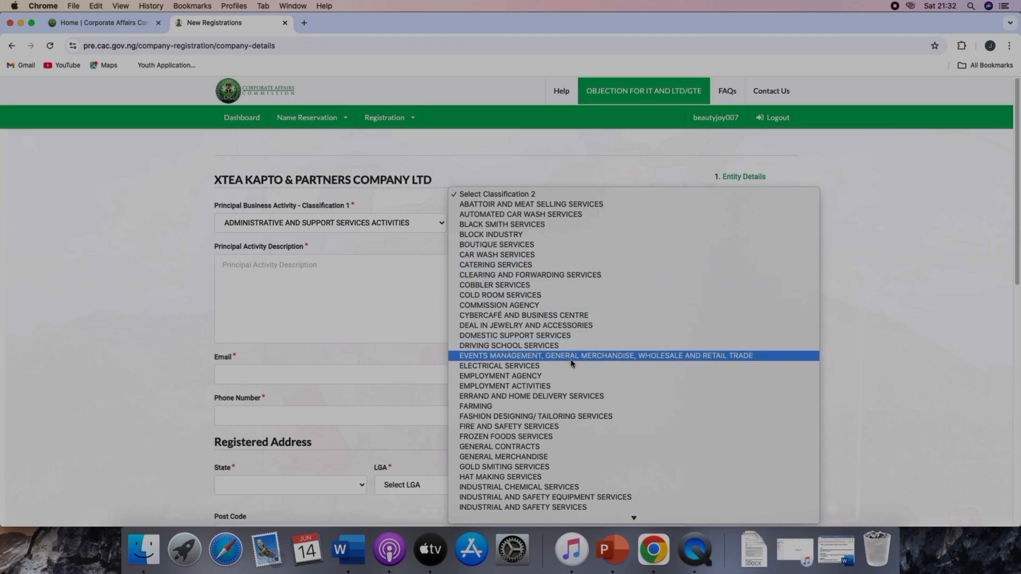
pyautogui.scroll(-1, 572, 362)
pyautogui.scroll(-6, 572, 365)
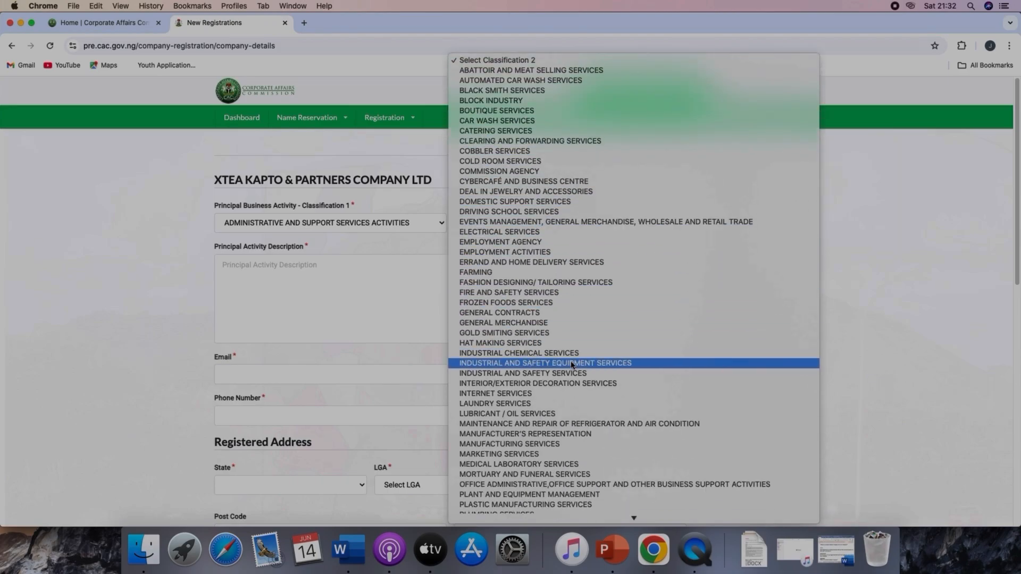
pyautogui.scroll(-1, 572, 365)
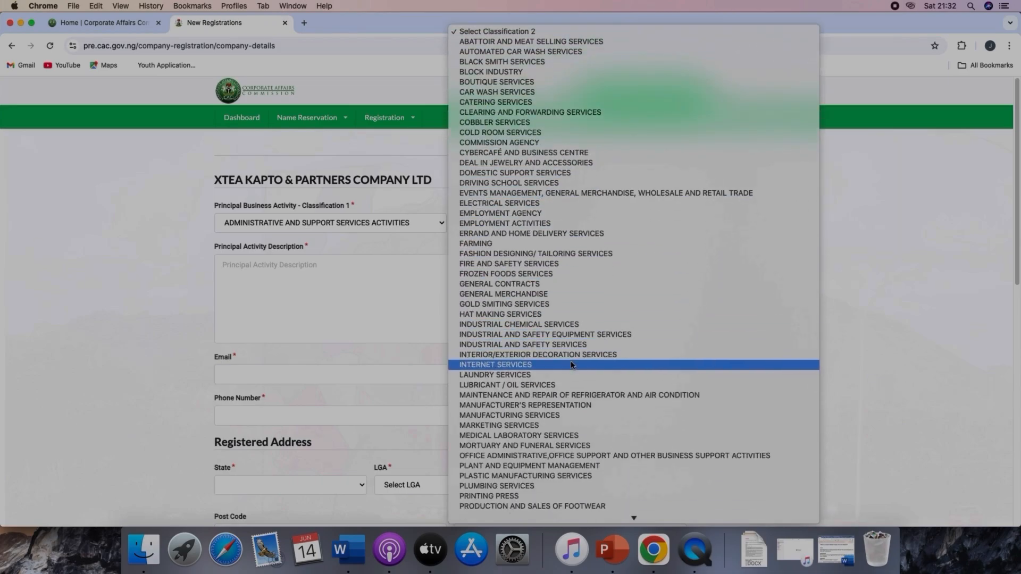
pyautogui.click(536, 287)
# Step: Enter GENERAL CONTRACTS AND GENERAL MERCHANDISE as the principal activity description
pyautogui.click(370, 269)
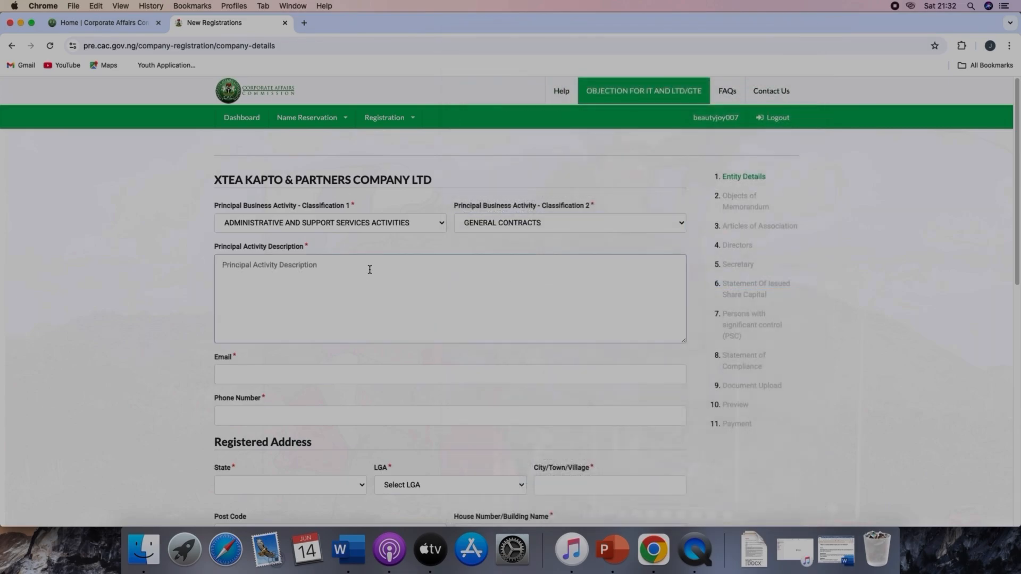
pyautogui.write('GENERAL CONTRACTS AND GENERA')
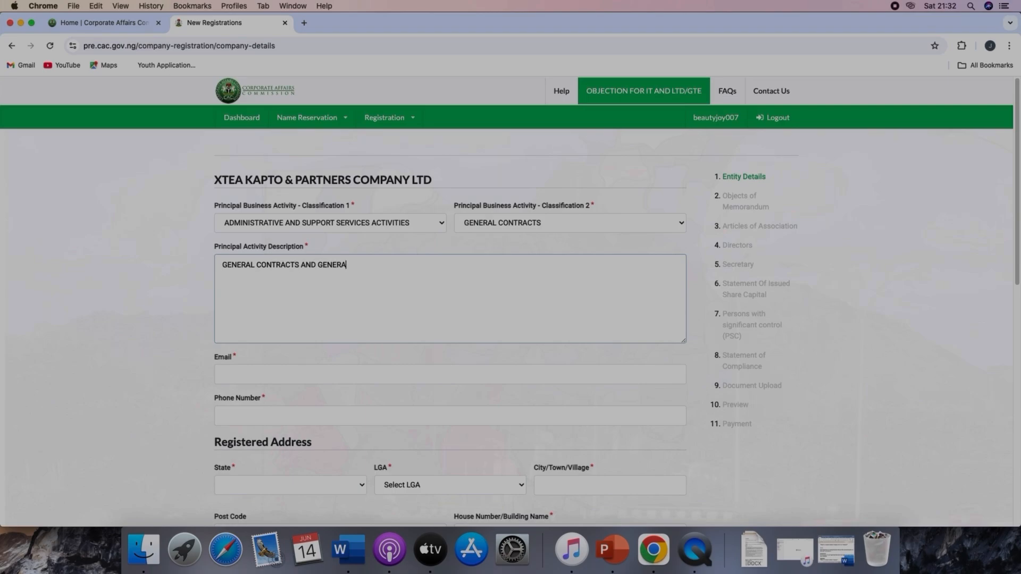
pyautogui.write('L MERCHANDISE')
pyautogui.scroll(-4, 358, 270)
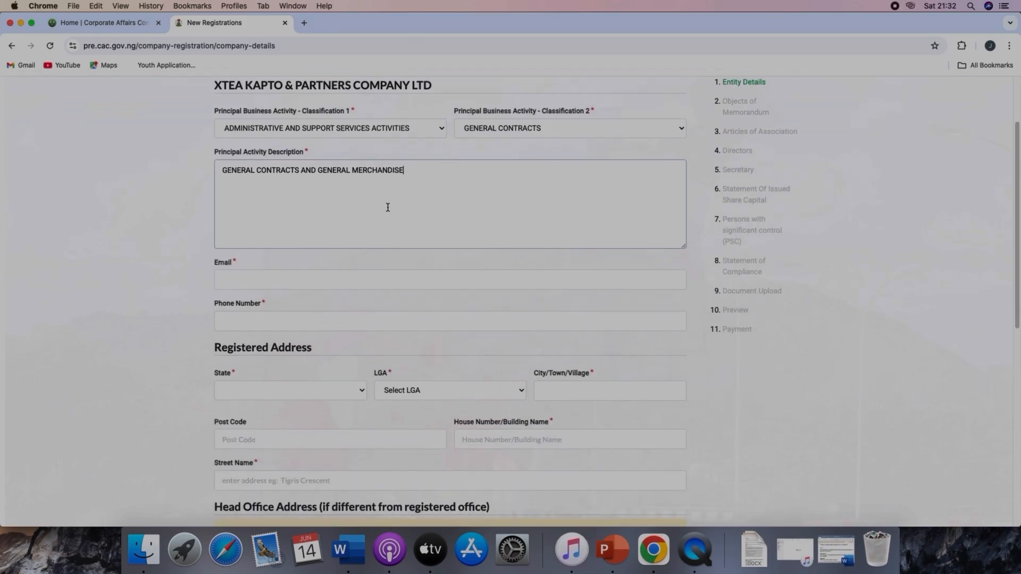
pyautogui.click(428, 132)
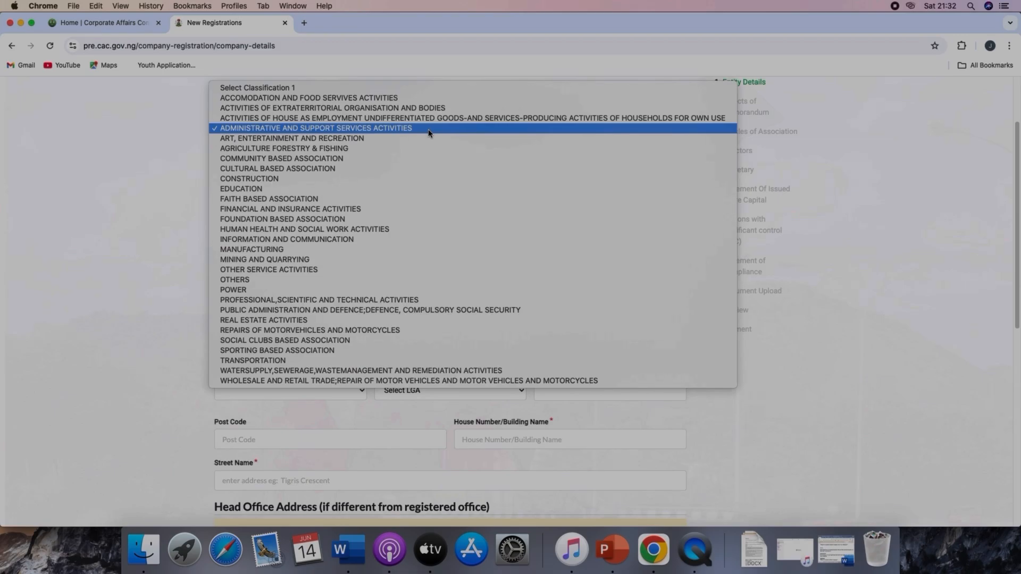
pyautogui.click(429, 132)
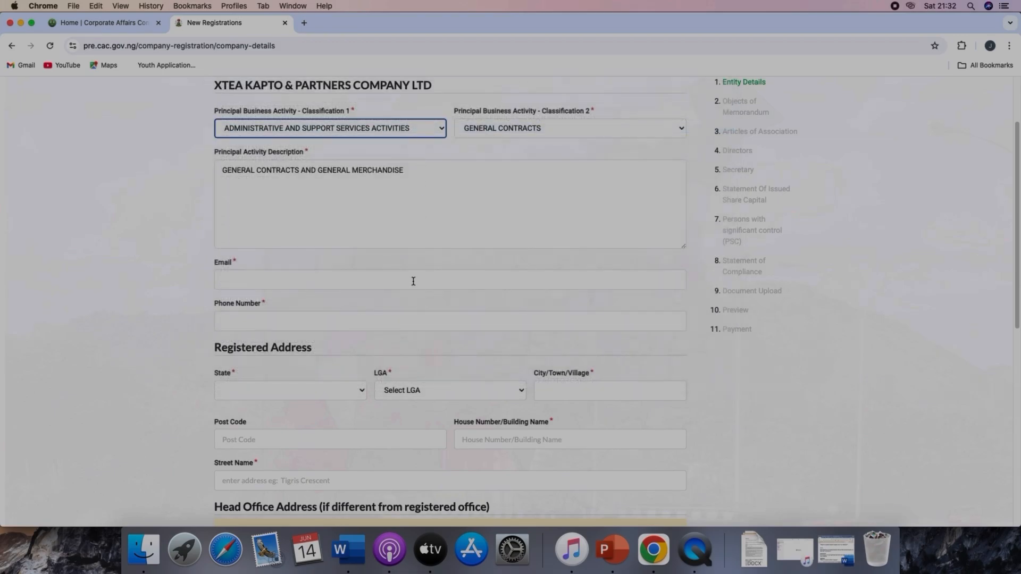
pyautogui.scroll(-4, 412, 280)
pyautogui.click(298, 185)
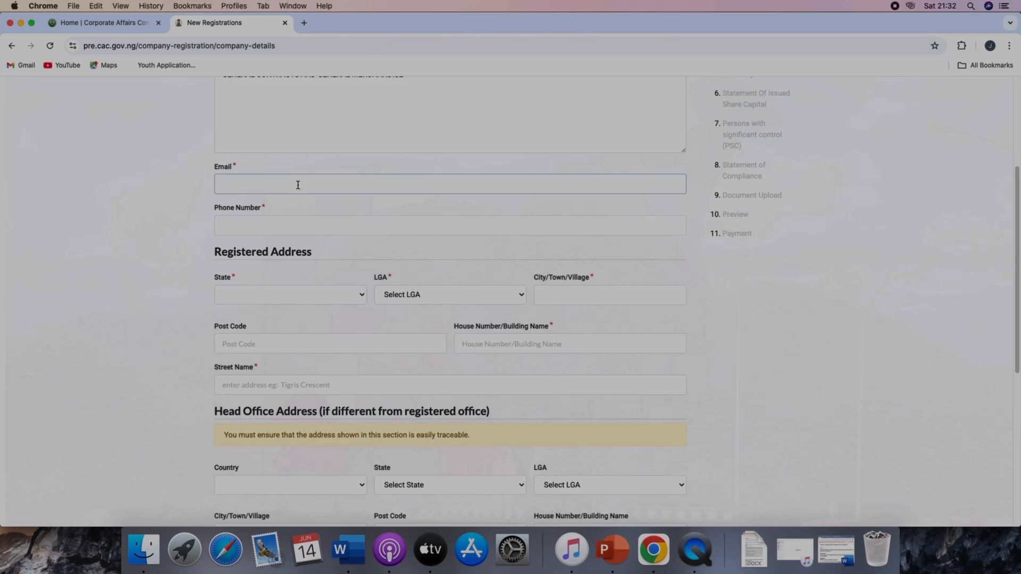
pyautogui.scroll(3, 298, 185)
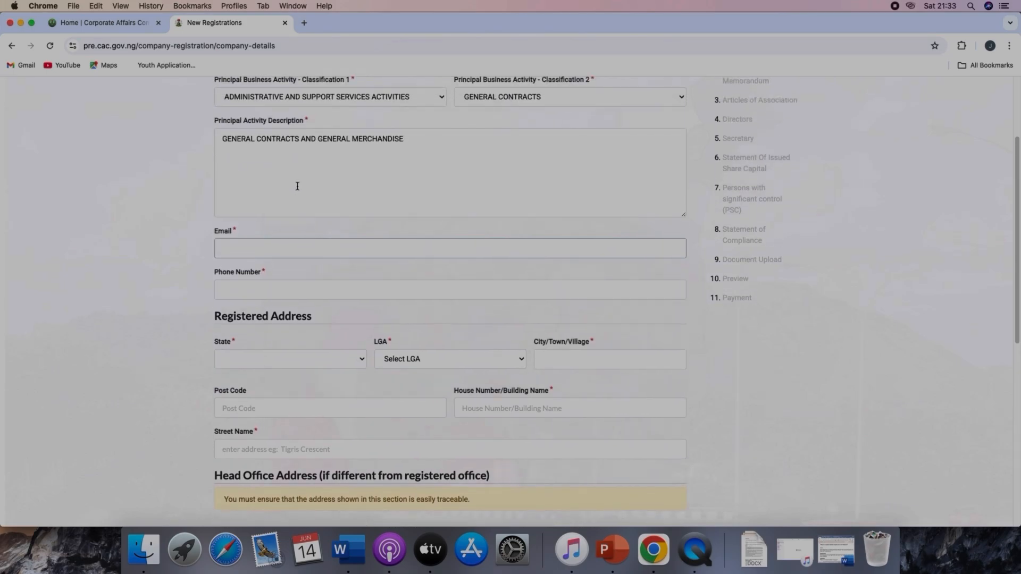
pyautogui.scroll(3, 297, 186)
pyautogui.scroll(-5, 298, 188)
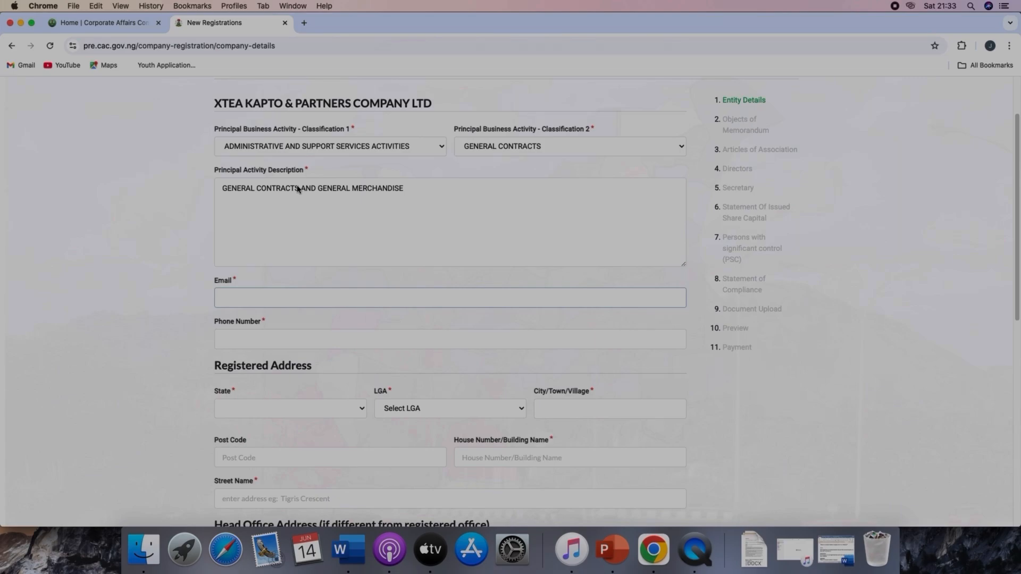
# Step: Fill in the company's e-mail address
pyautogui.click(297, 188)
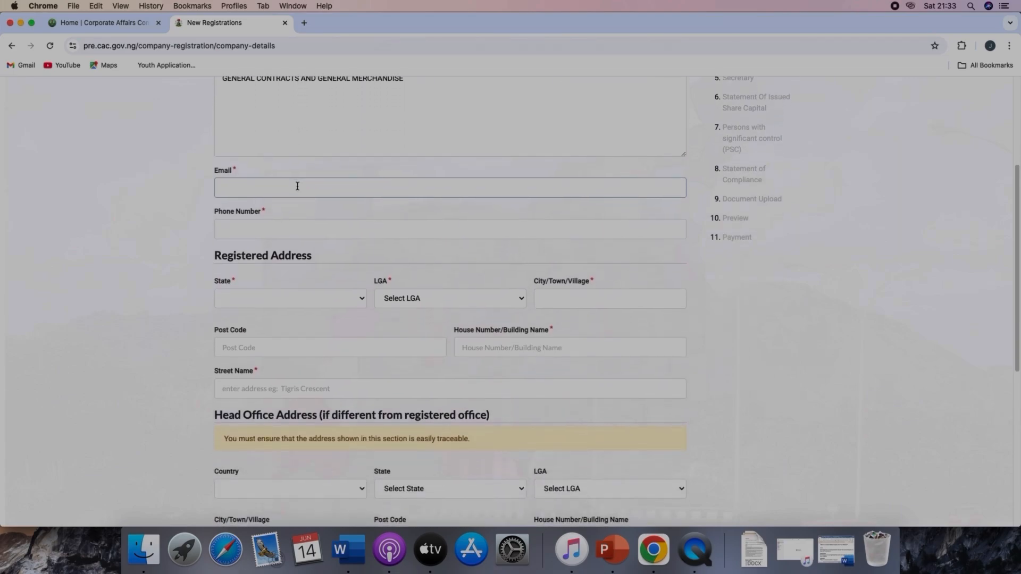
# Step: Fill in the company's phone number
pyautogui.click(286, 229)
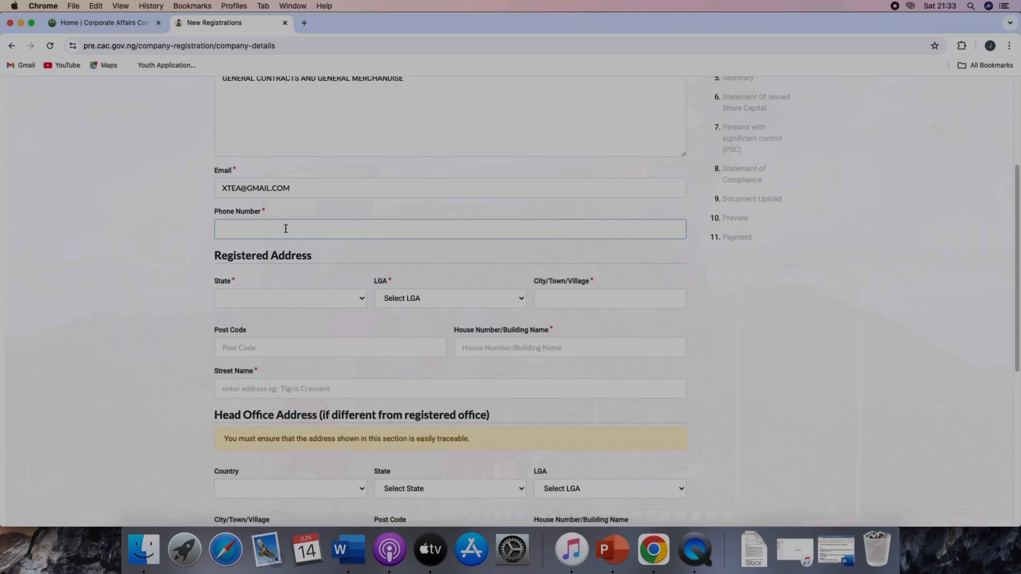
# Step: Set the registered address state to FCT and the LGA to AMAC
pyautogui.click(256, 298)
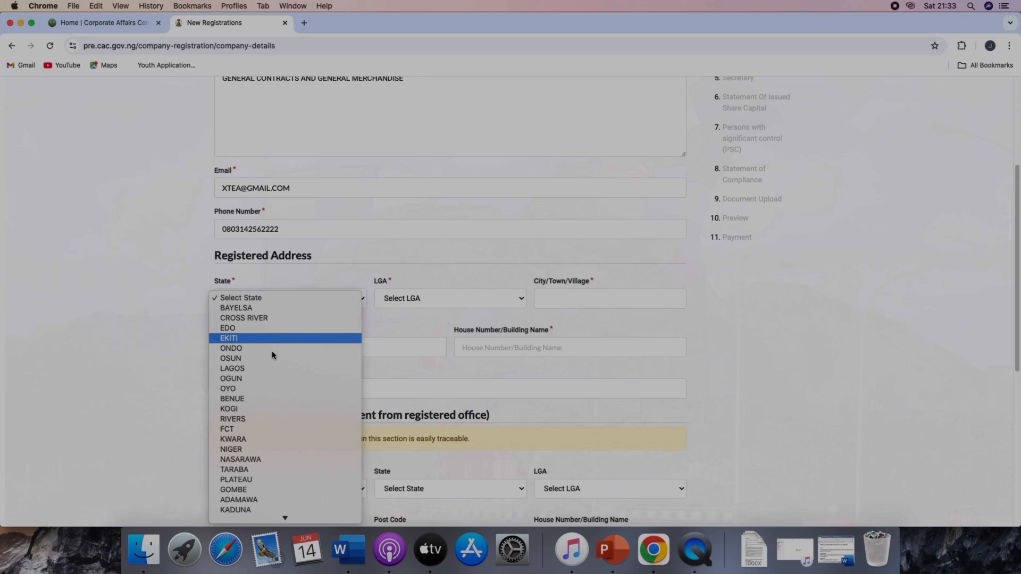
pyautogui.click(284, 430)
pyautogui.click(444, 297)
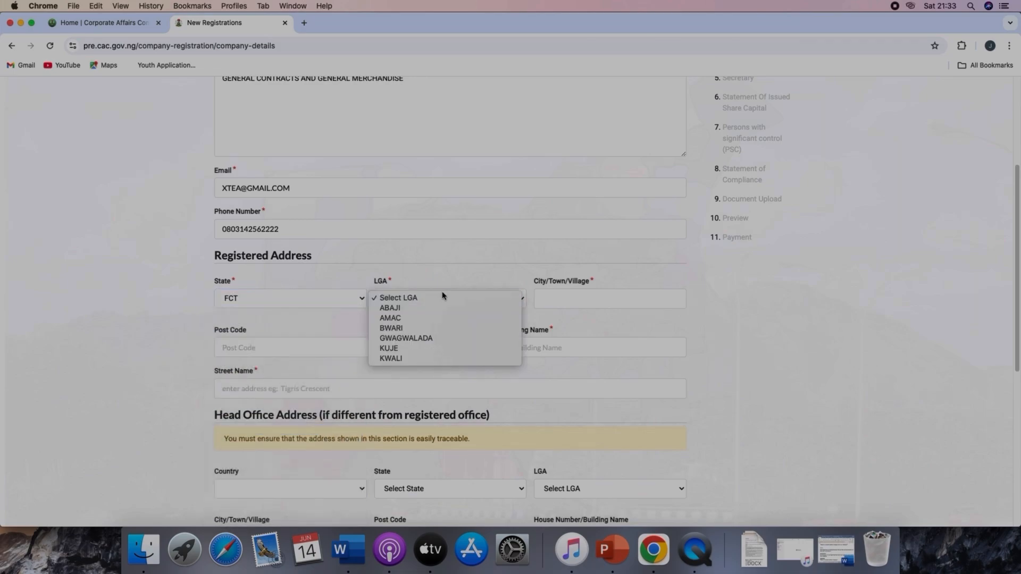
pyautogui.press('Return')
# Step: Set the registered address city to ABUJA
pyautogui.click(561, 301)
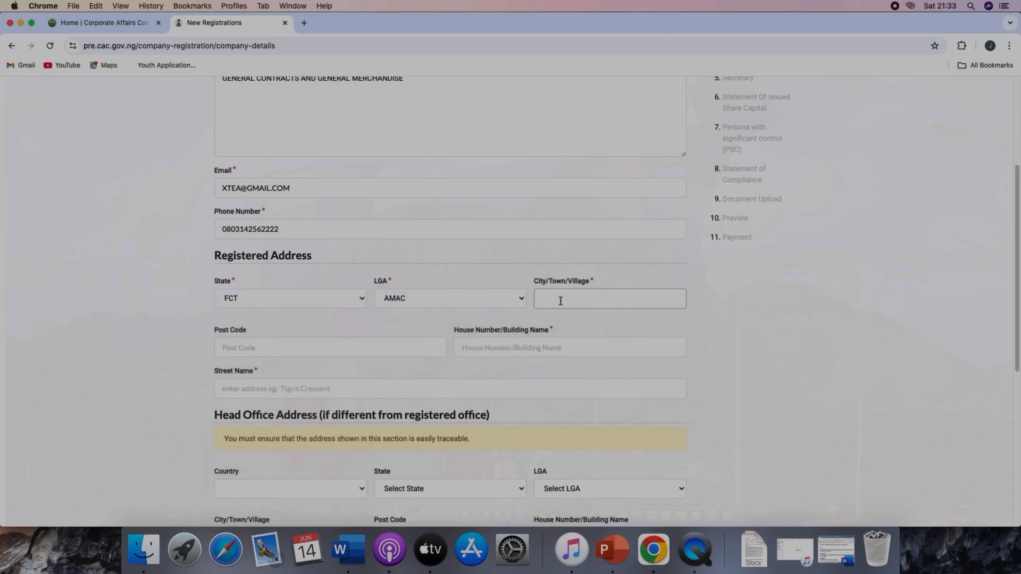
pyautogui.write('ABUJA')
# Step: Enter the house number of the registered address
pyautogui.scroll(-3, 445, 340)
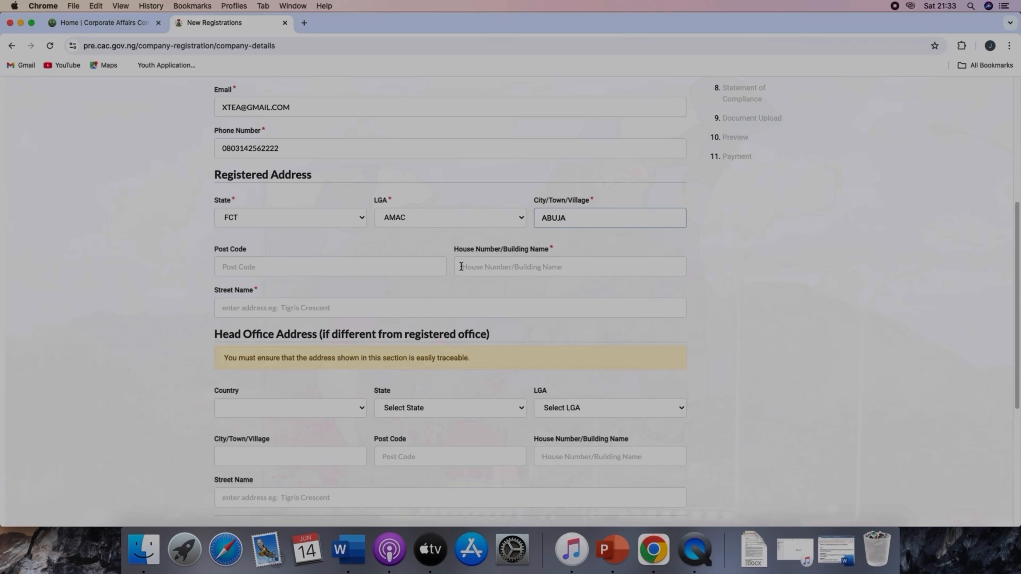
pyautogui.click(561, 268)
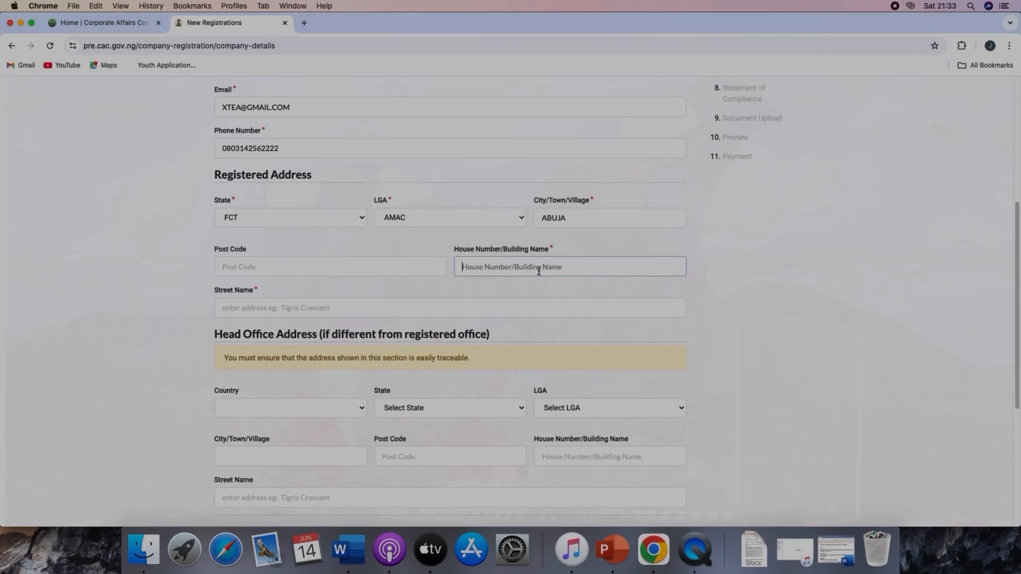
pyautogui.write('No. 1,')
# Step: Enter the street name of the registered address
pyautogui.click(299, 308)
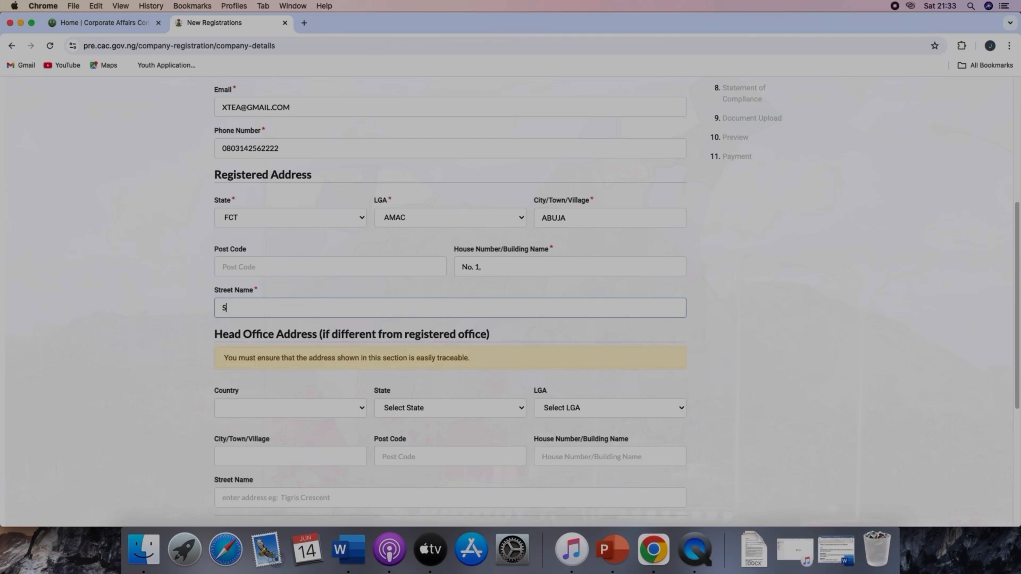
pyautogui.press('BackSpace')
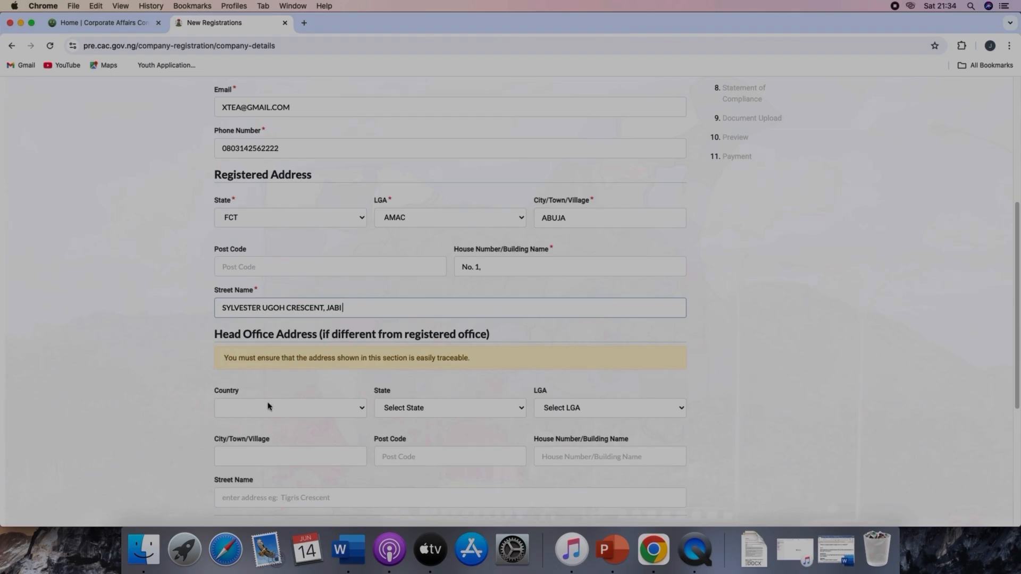
# Step: Leave the head office address blank and save the entity details to continue
pyautogui.scroll(-4, 301, 405)
pyautogui.click(285, 204)
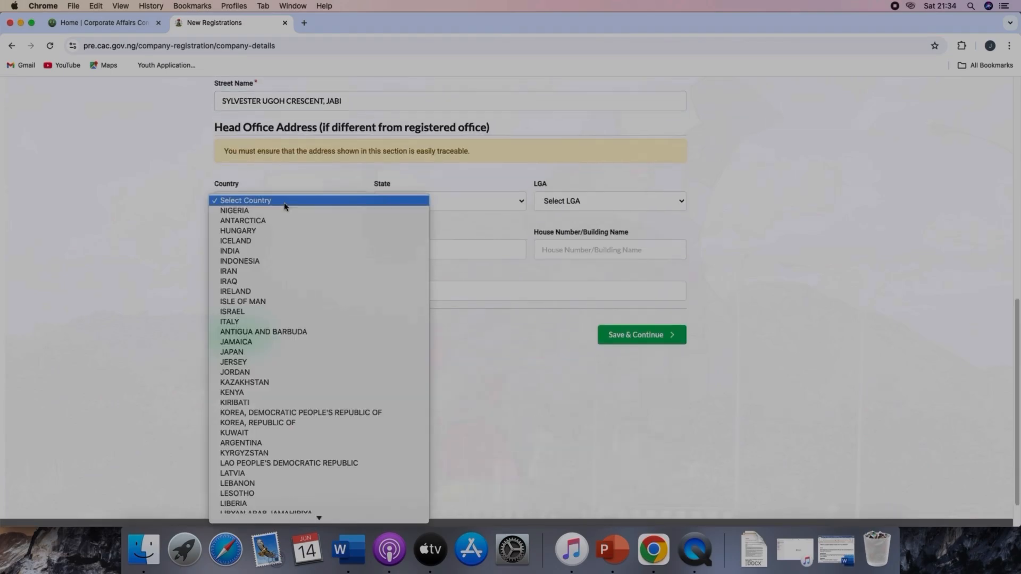
pyautogui.click(350, 167)
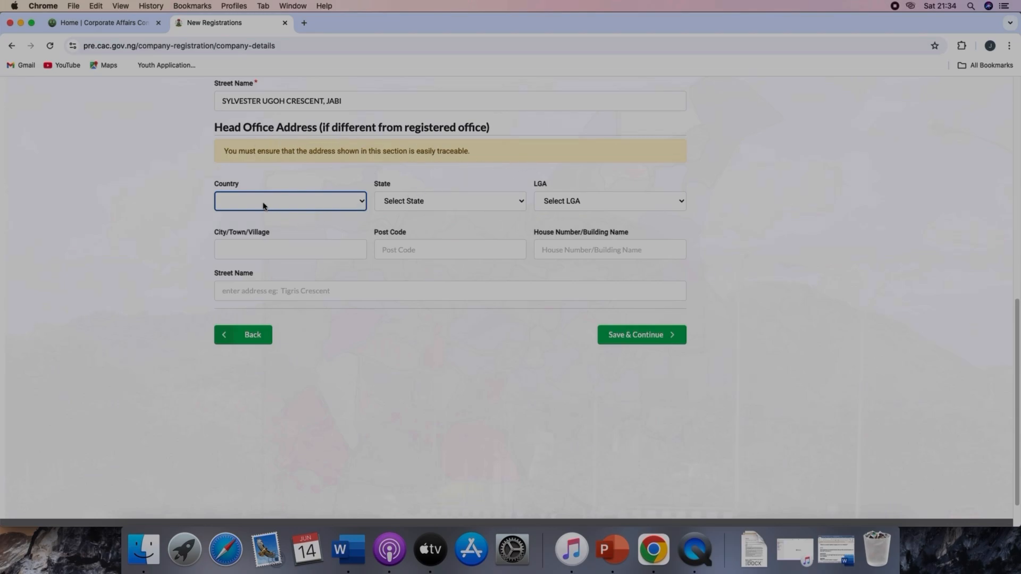
pyautogui.click(659, 338)
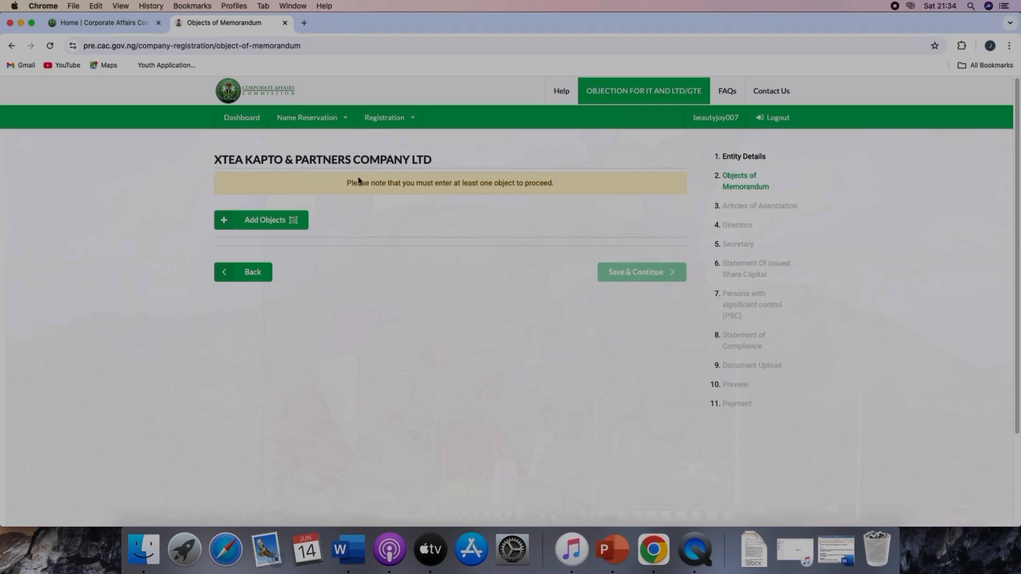
# Step: Add the object 'To carry on the business of General Contracts and Merchandise' to the memorandum
pyautogui.click(267, 221)
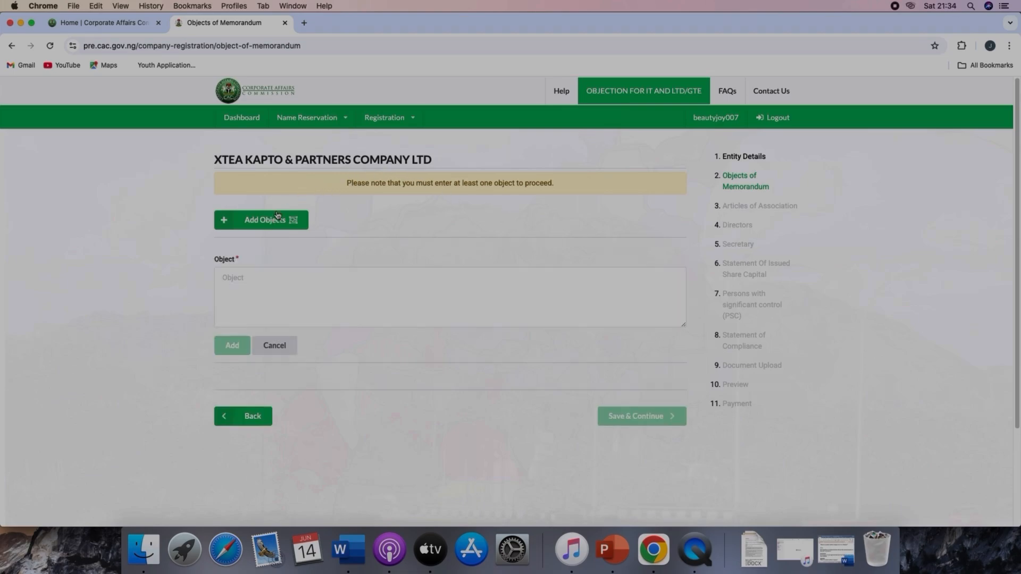
pyautogui.click(320, 283)
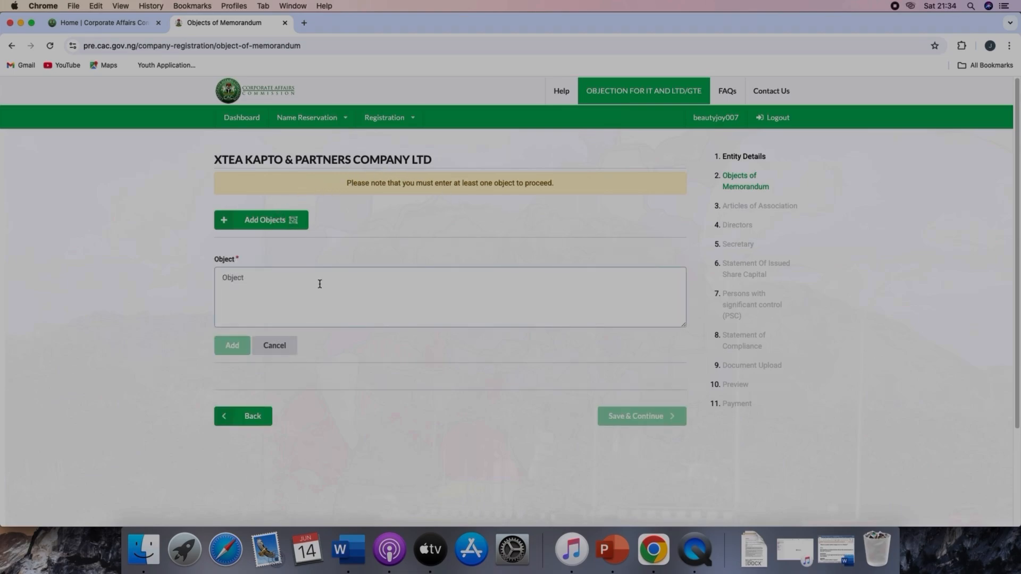
pyautogui.scroll(-1, 319, 298)
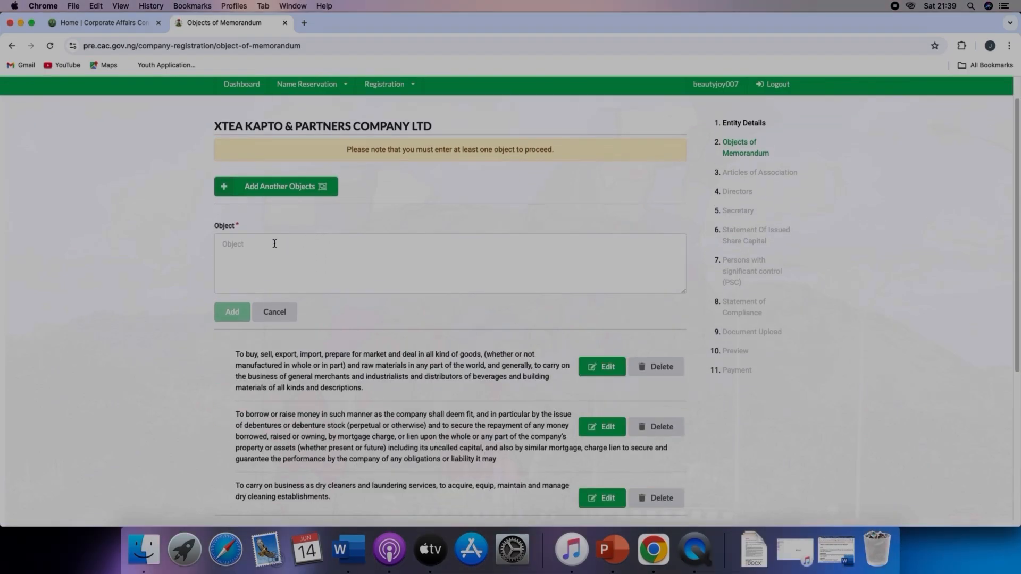
pyautogui.rightClick(274, 243)
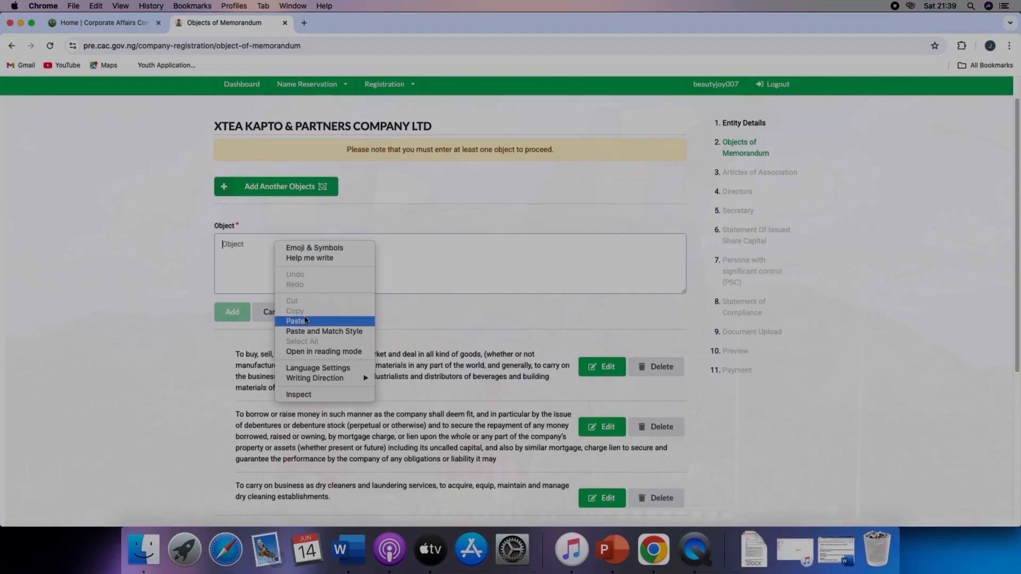
pyautogui.click(306, 321)
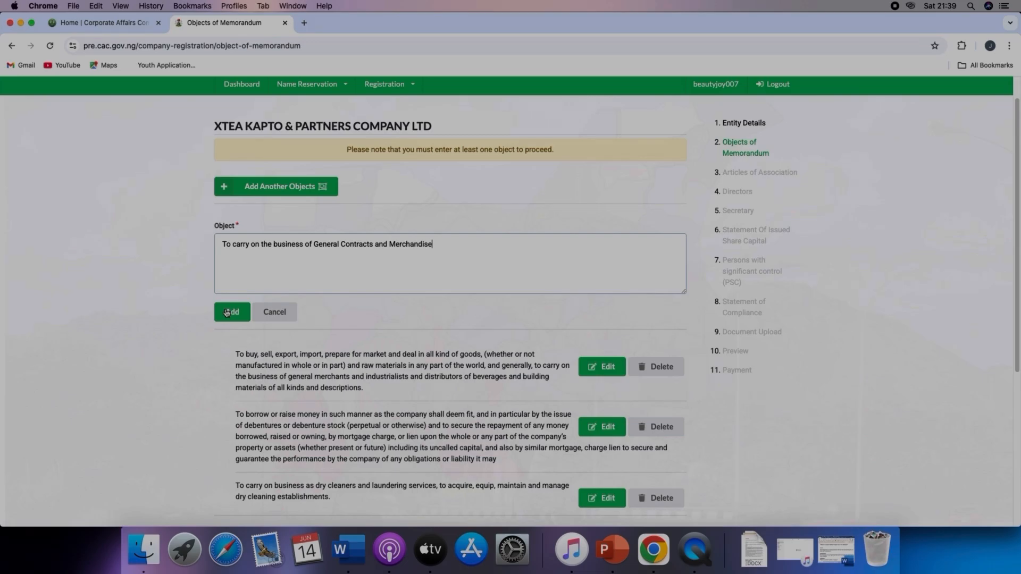
pyautogui.click(227, 313)
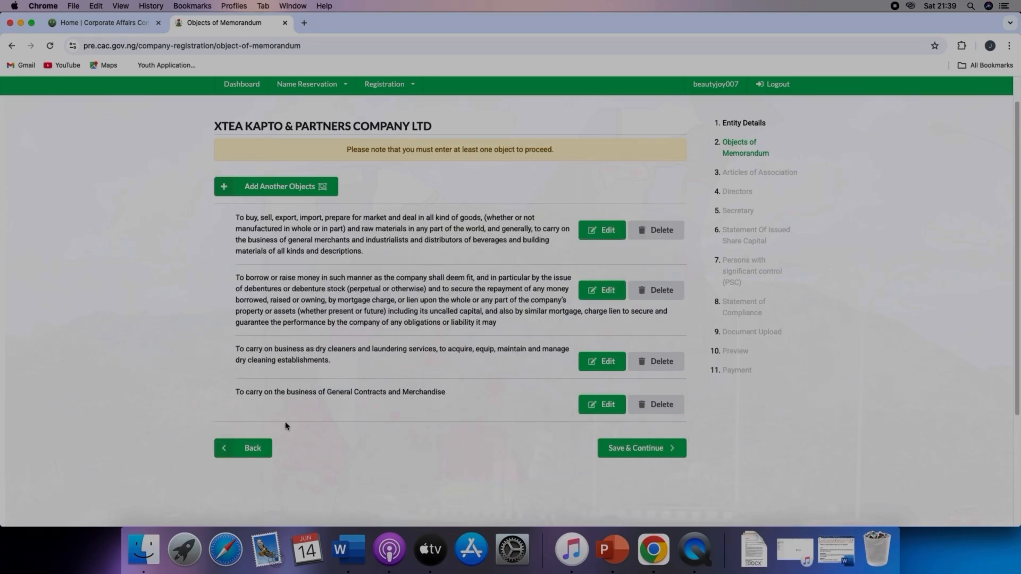
# Step: Open a new object entry, switch to Word and copy clause g) 'To do all such other things…' from the memorandum document
pyautogui.click(268, 190)
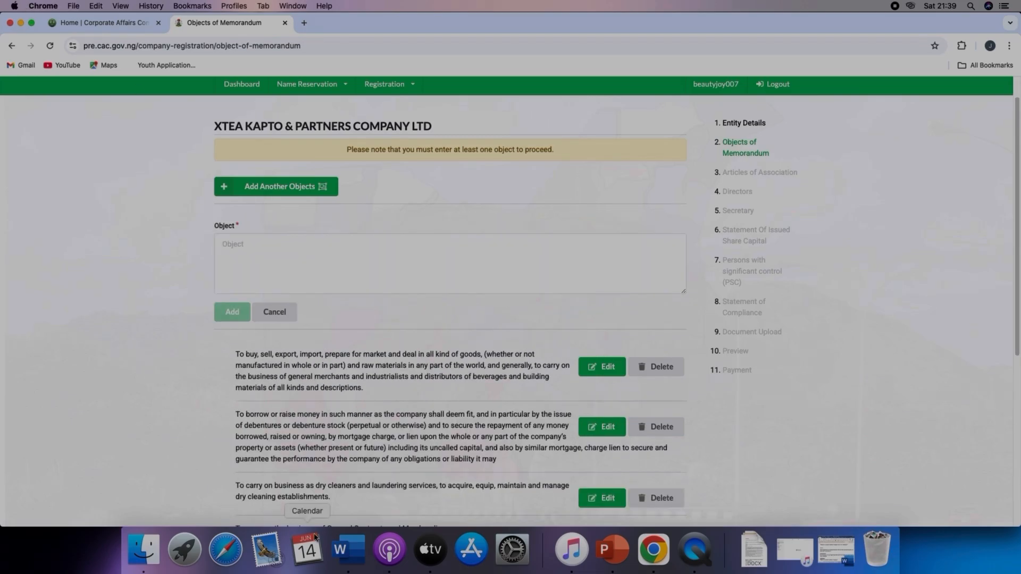
pyautogui.click(347, 549)
pyautogui.scroll(-3, 228, 297)
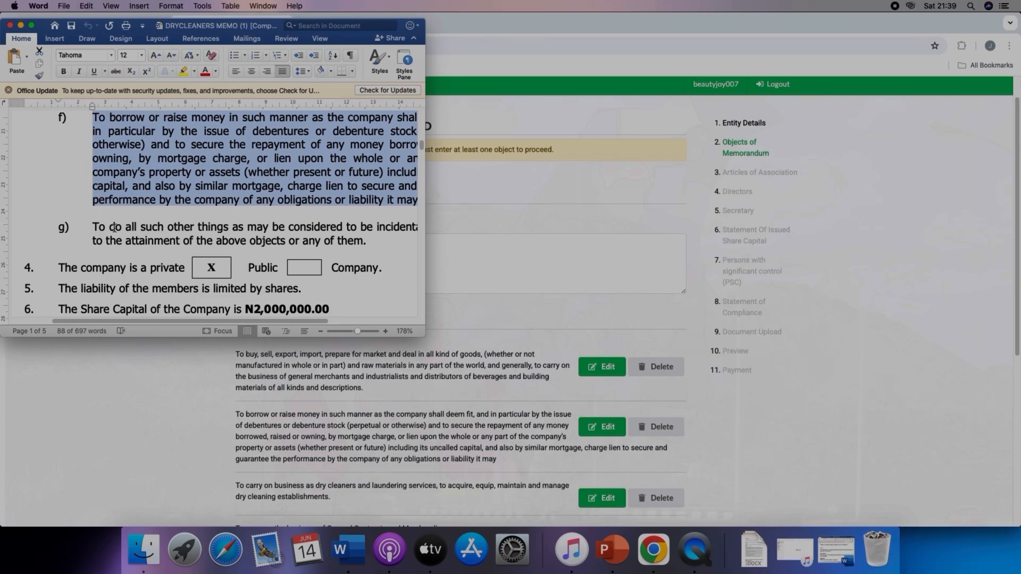
pyautogui.moveTo(94, 222); pyautogui.dragTo(187, 222)
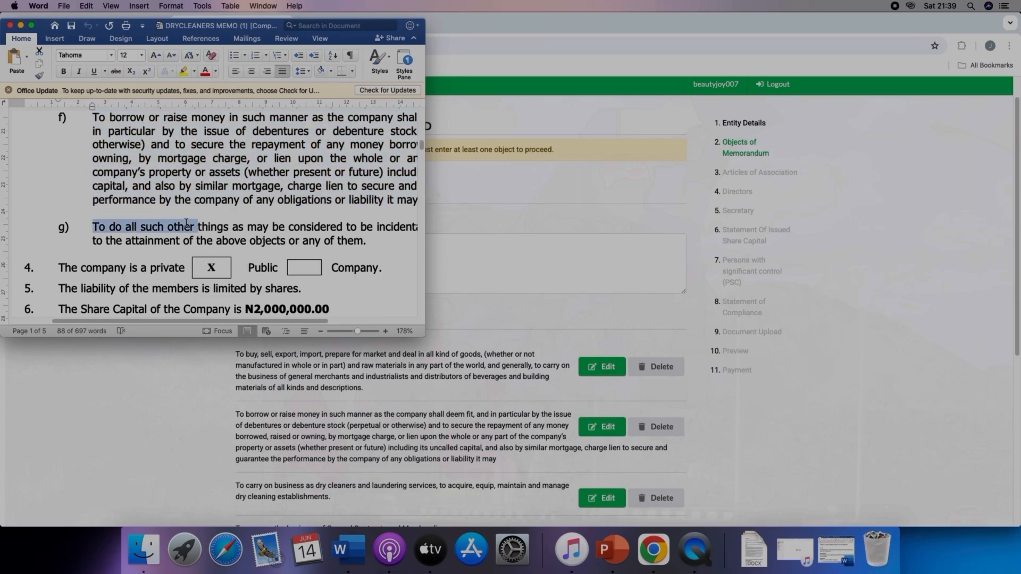
pyautogui.rightClick(316, 231)
pyautogui.click(327, 245)
pyautogui.click(490, 273)
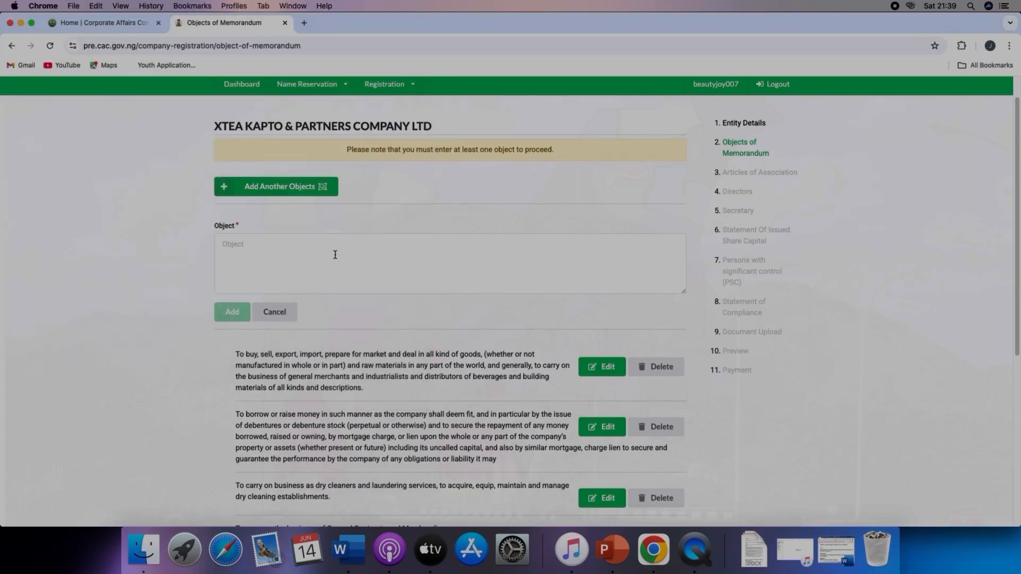
# Step: Paste the copied clause as a new object, add it, and save the objects of memorandum
pyautogui.rightClick(297, 243)
pyautogui.click(366, 321)
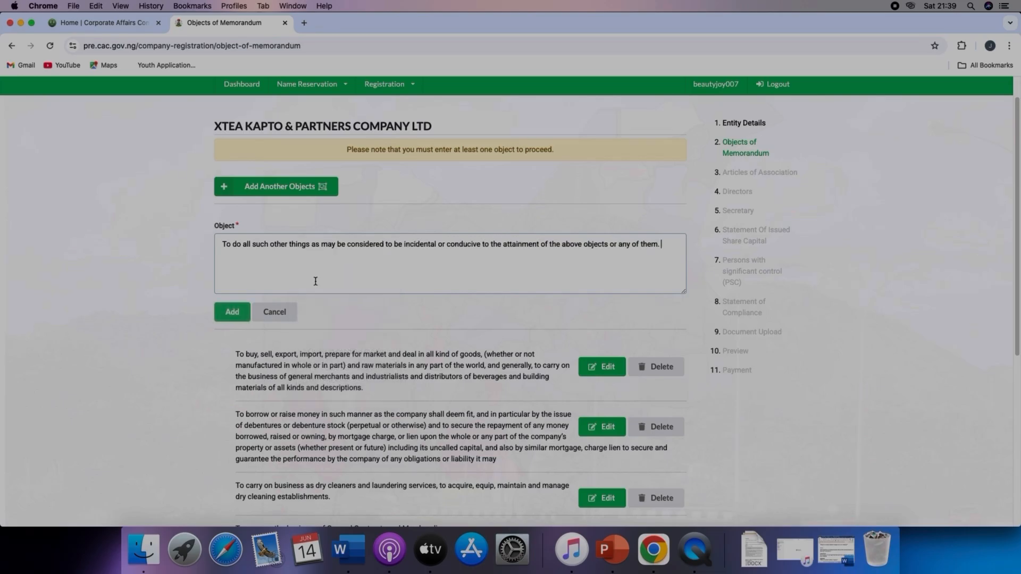
pyautogui.click(233, 311)
pyautogui.scroll(-3, 367, 307)
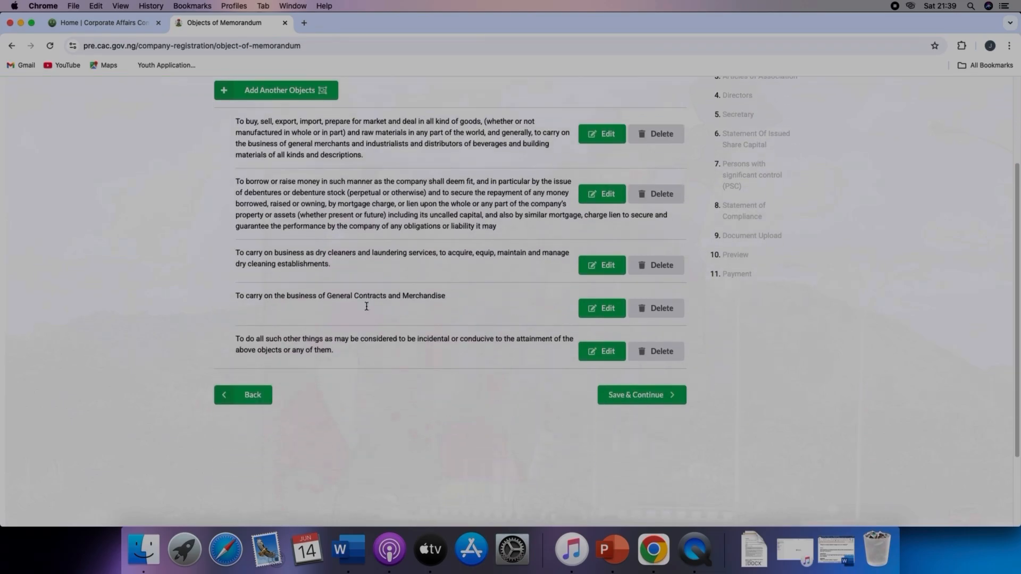
pyautogui.click(641, 396)
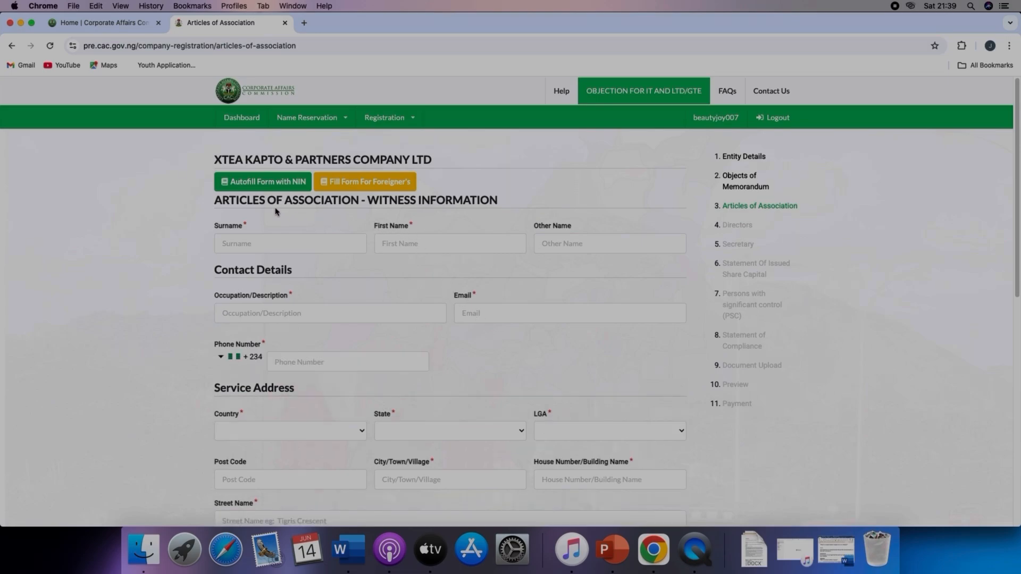
# Step: Enter the witness's surname and first name in the articles of association witness form
pyautogui.scroll(-1, 353, 268)
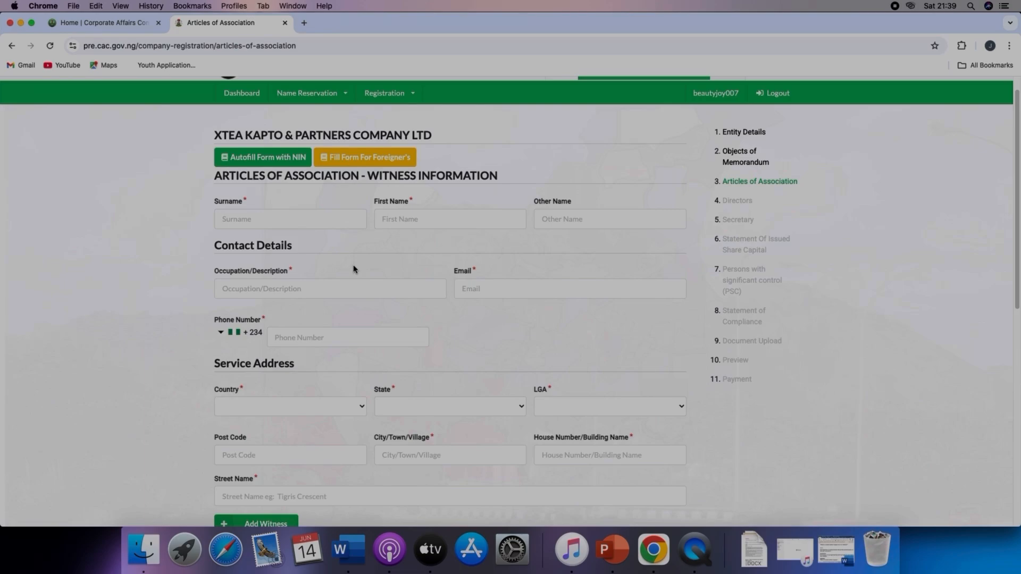
pyautogui.click(324, 225)
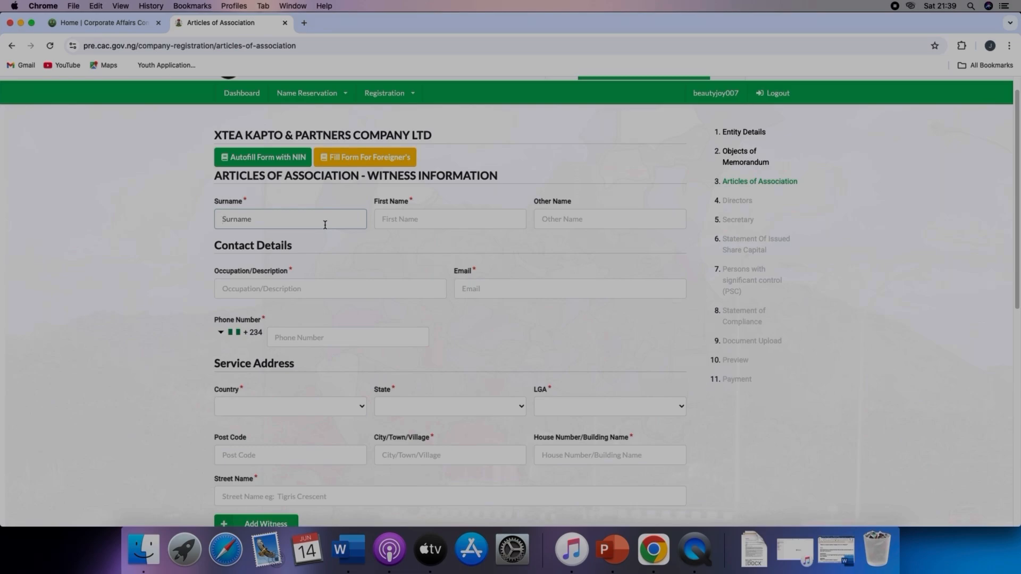
pyautogui.write('B')
pyautogui.press('BackSpace')
pyautogui.press('BackSpace')
pyautogui.click(426, 219)
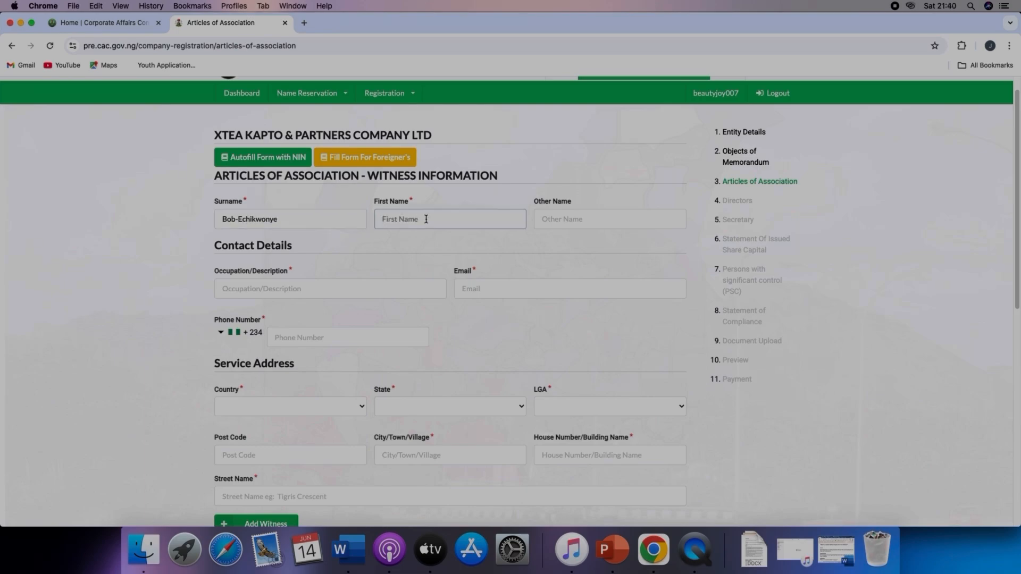
# Step: Set the witness's occupation to Lawyer and enter the witness's e-mail address
pyautogui.click(339, 282)
pyautogui.write('Lawyer')
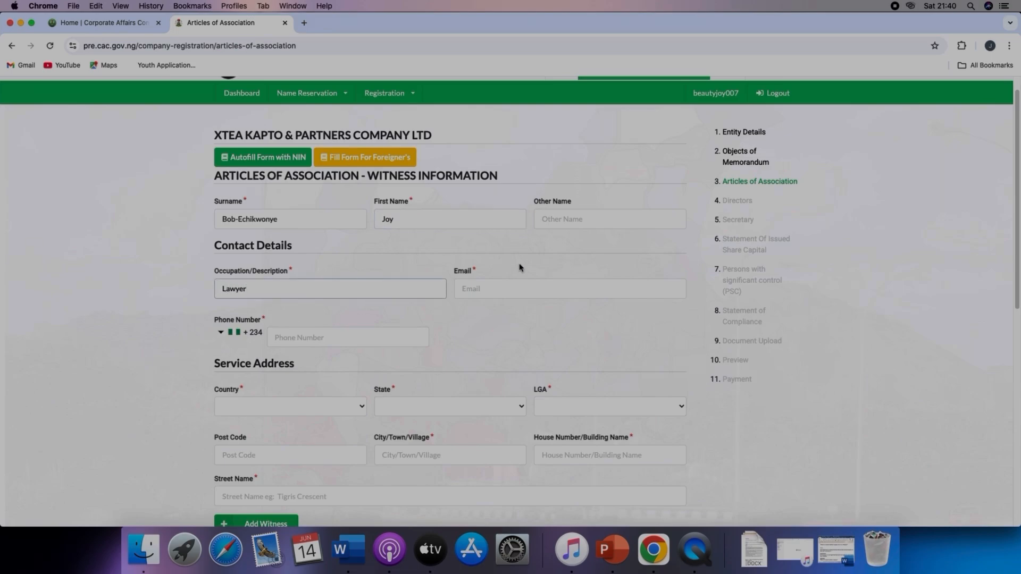
pyautogui.click(542, 292)
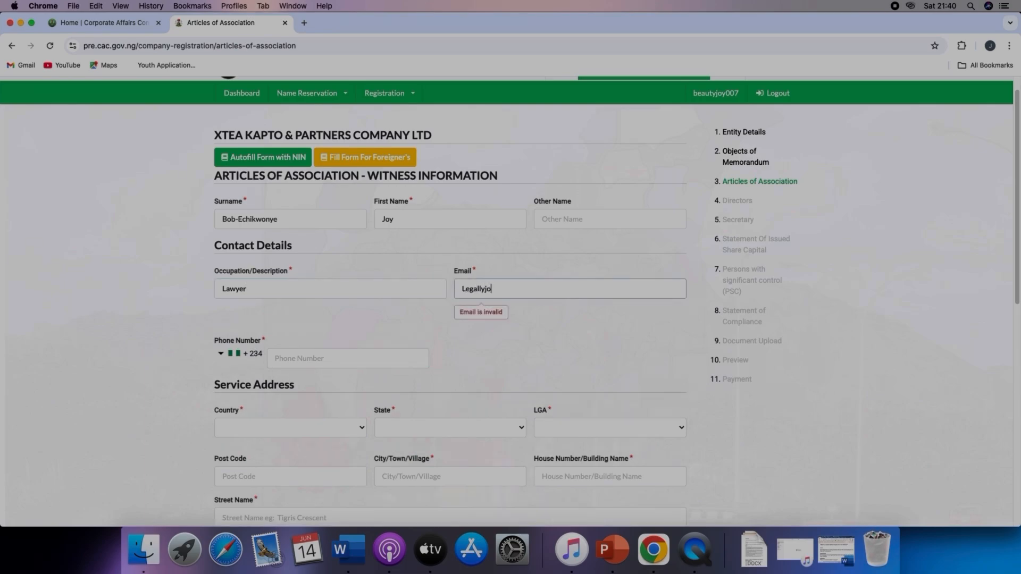
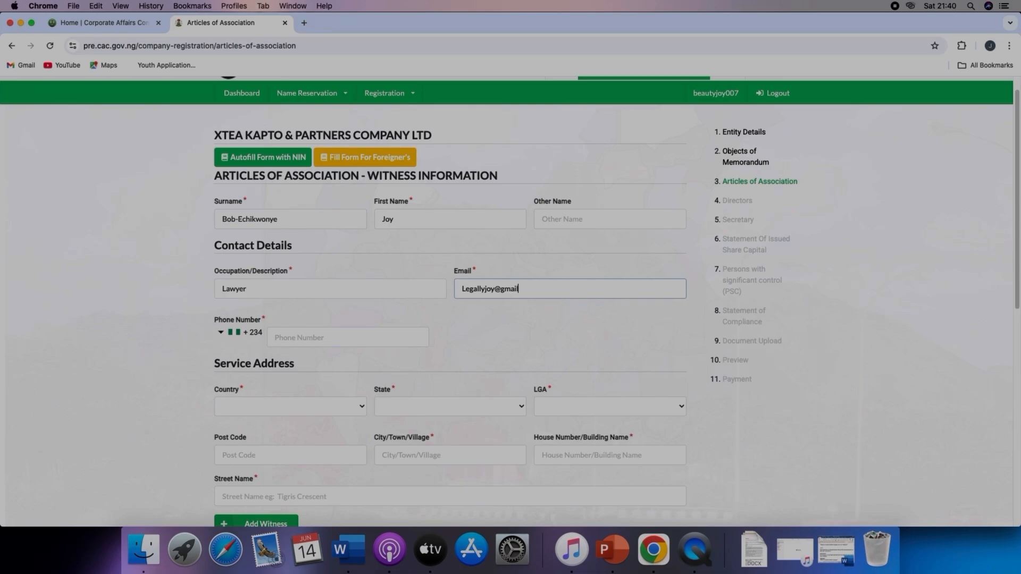
# Step: Enter the witness's phone number
pyautogui.click(334, 339)
pyautogui.scroll(-1, 334, 339)
pyautogui.scroll(-2, 333, 339)
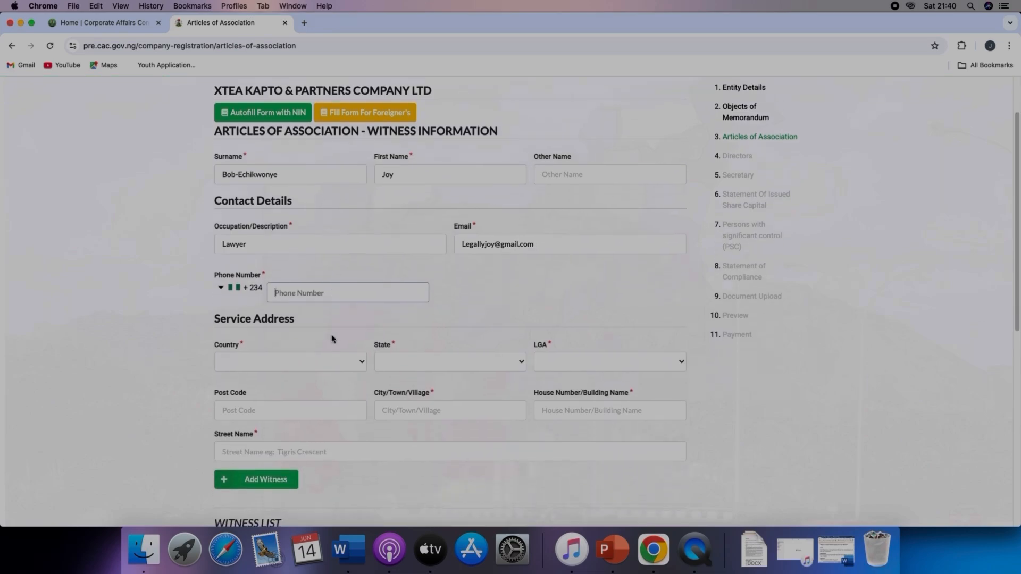
pyautogui.scroll(-1, 330, 339)
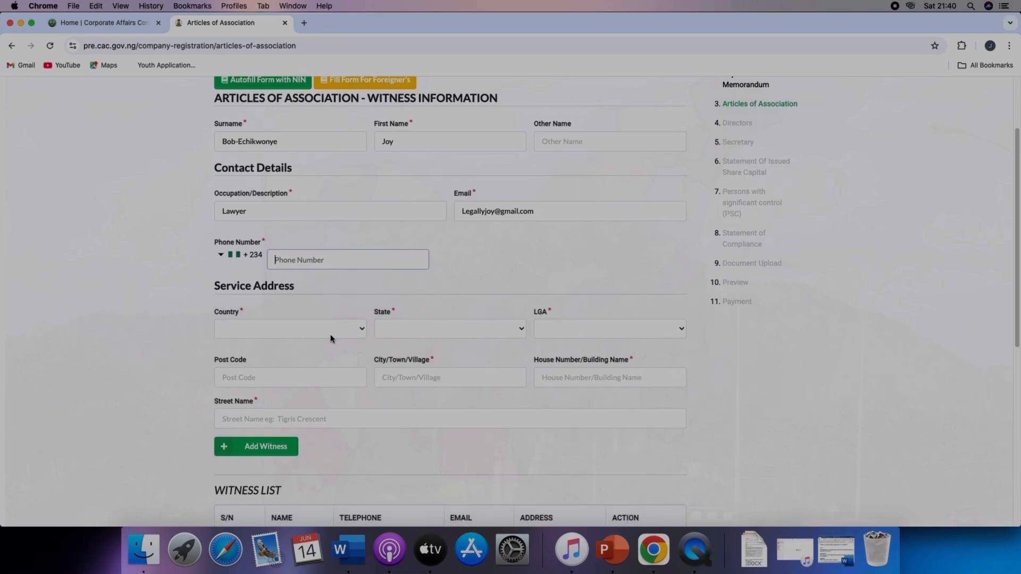
pyautogui.scroll(-1, 292, 362)
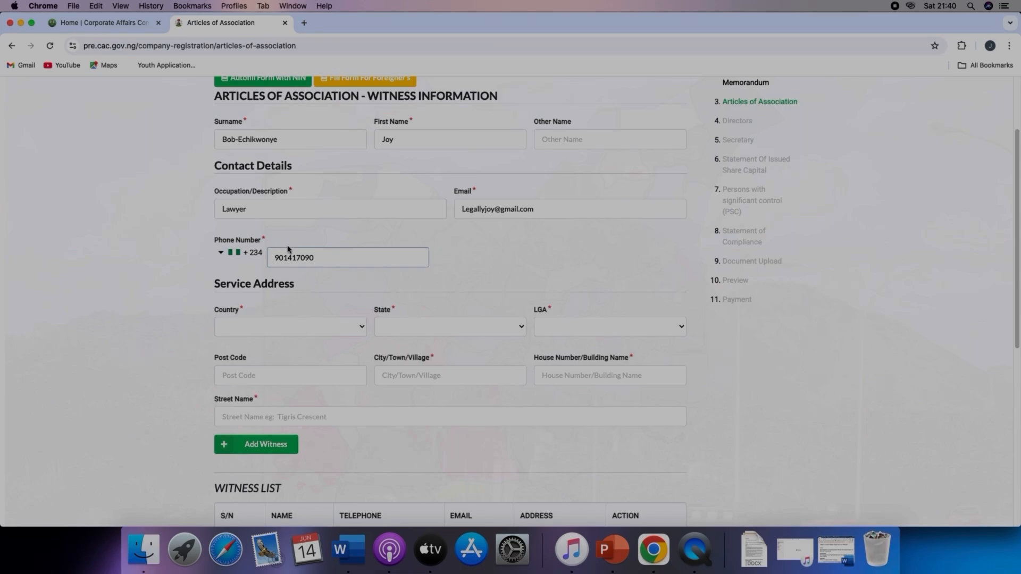
# Step: Set the witness's service address country to NIGERIA and state to FCT
pyautogui.click(282, 325)
pyautogui.click(250, 445)
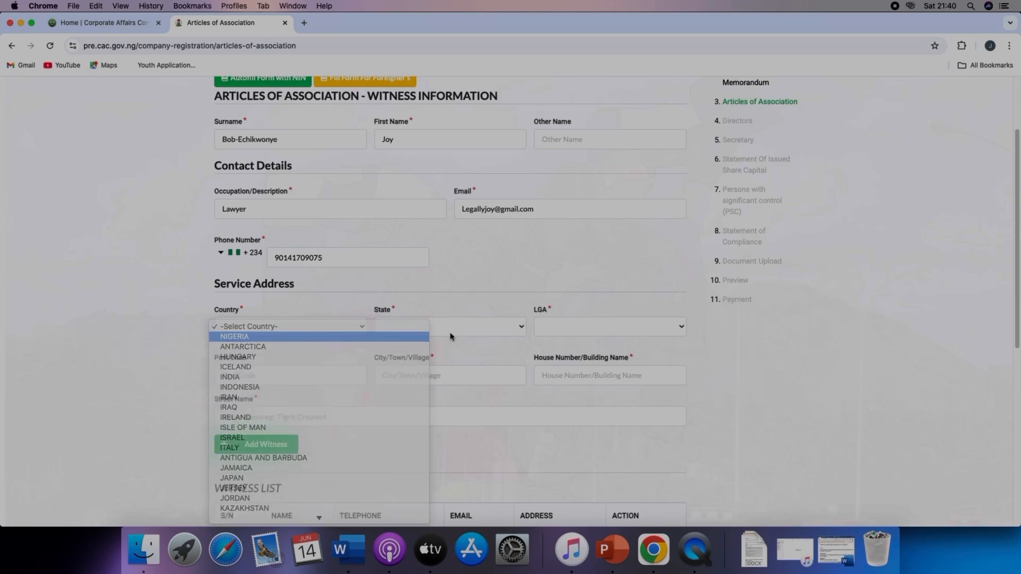
pyautogui.click(569, 326)
pyautogui.click(569, 327)
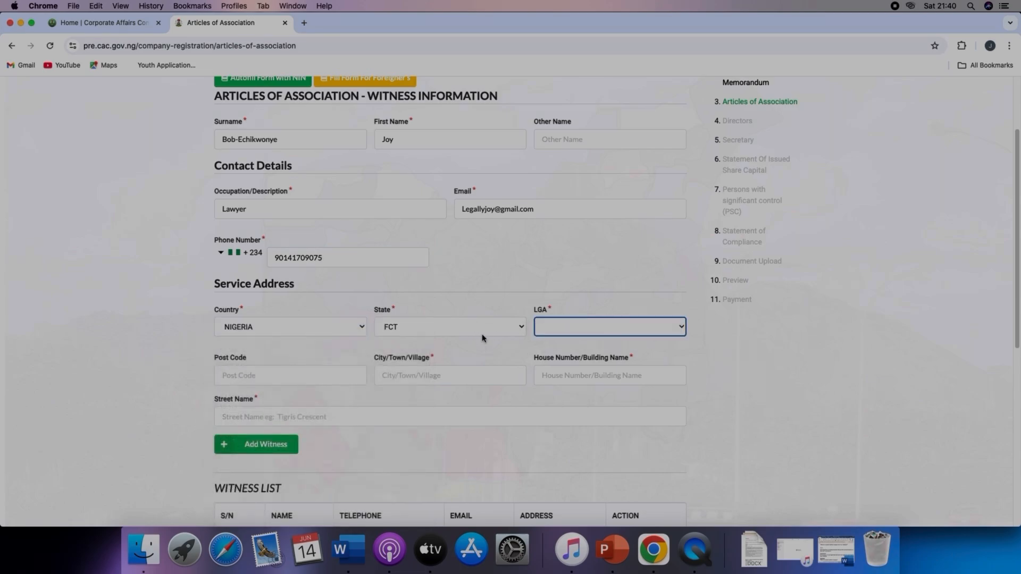
pyautogui.click(480, 328)
pyautogui.click(481, 326)
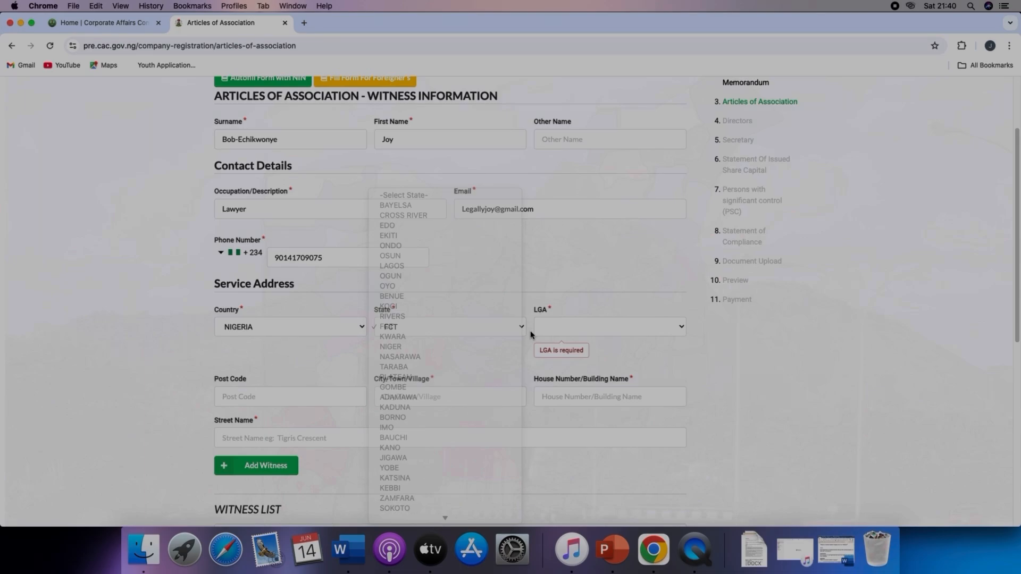
pyautogui.click(590, 328)
pyautogui.click(589, 326)
pyautogui.click(589, 327)
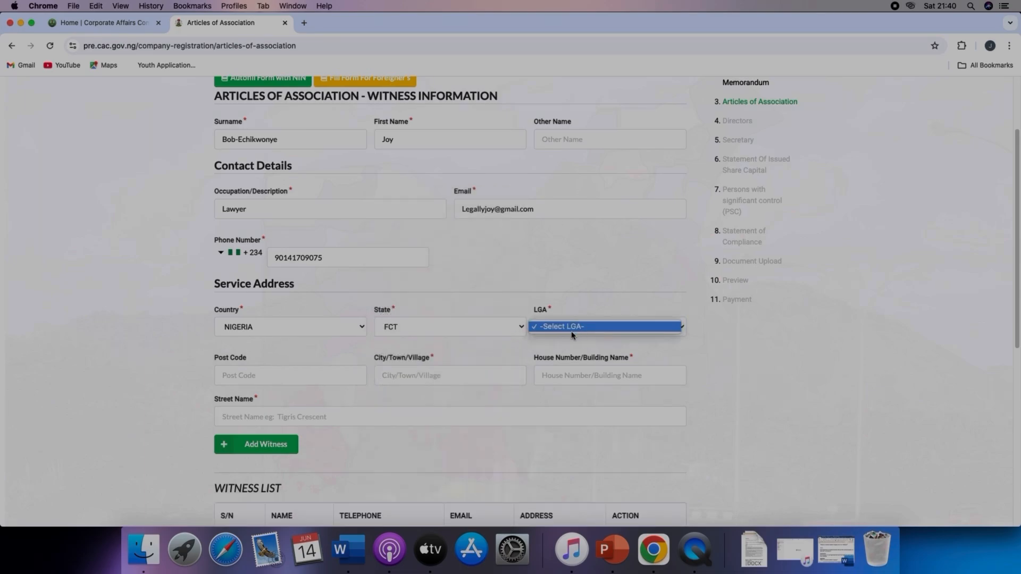
pyautogui.click(591, 319)
pyautogui.click(590, 327)
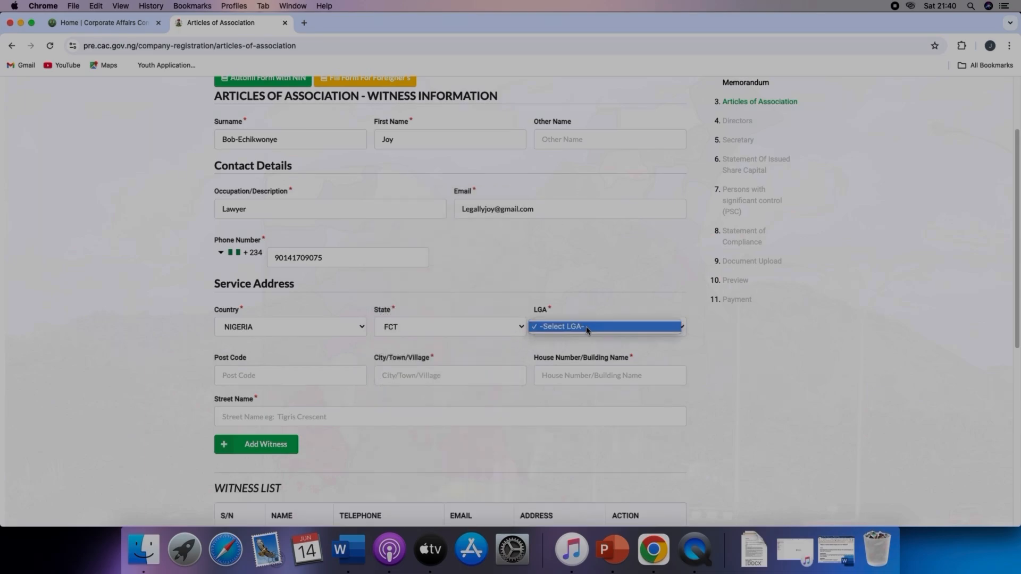
pyautogui.click(480, 330)
pyautogui.click(481, 329)
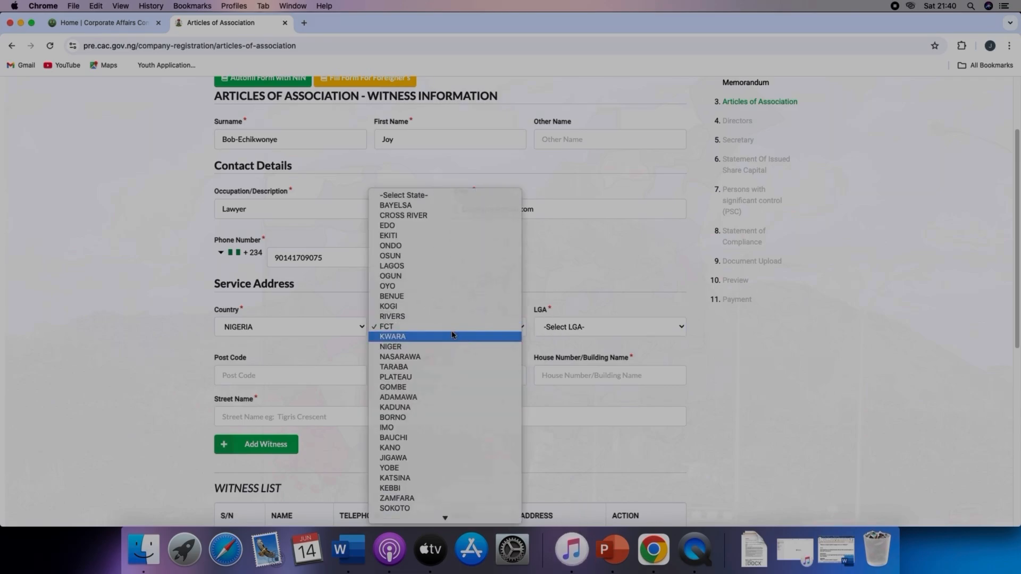
# Step: Reselect the state FCT to reload the LGA list and set the witness's LGA to AMAC
pyautogui.click(453, 336)
pyautogui.click(609, 326)
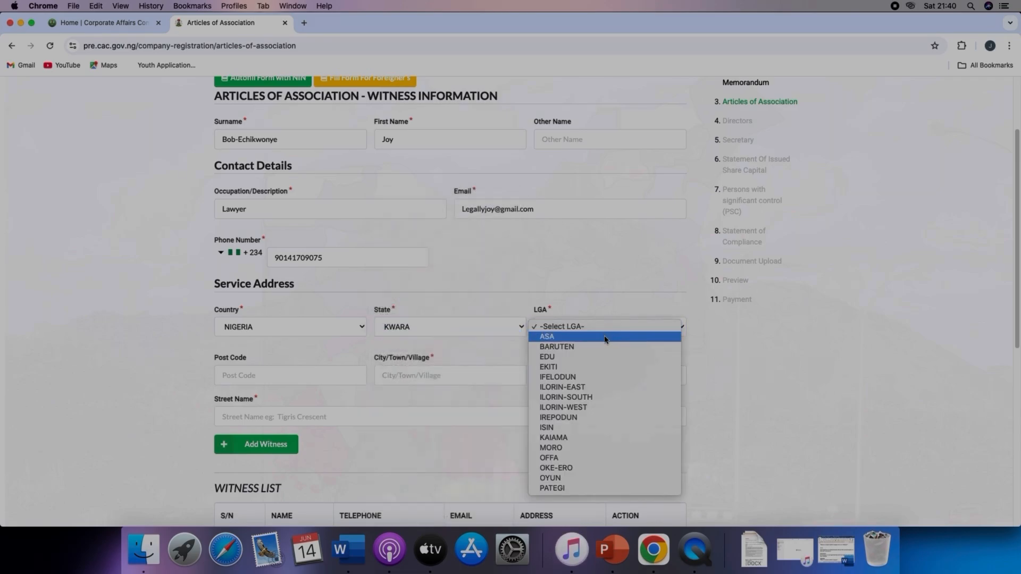
pyautogui.click(468, 338)
pyautogui.click(472, 326)
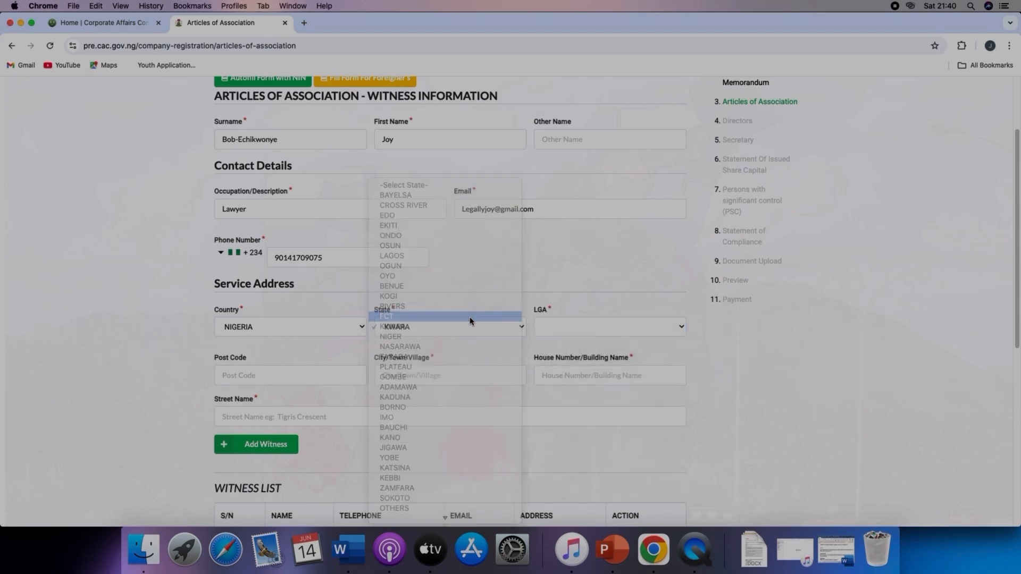
pyautogui.click(471, 321)
pyautogui.click(590, 334)
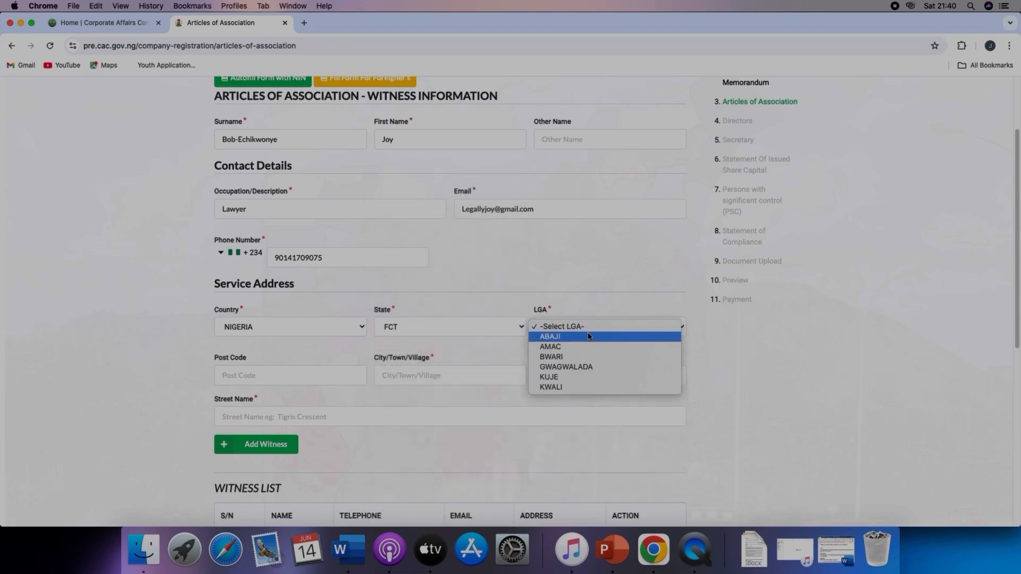
pyautogui.click(579, 347)
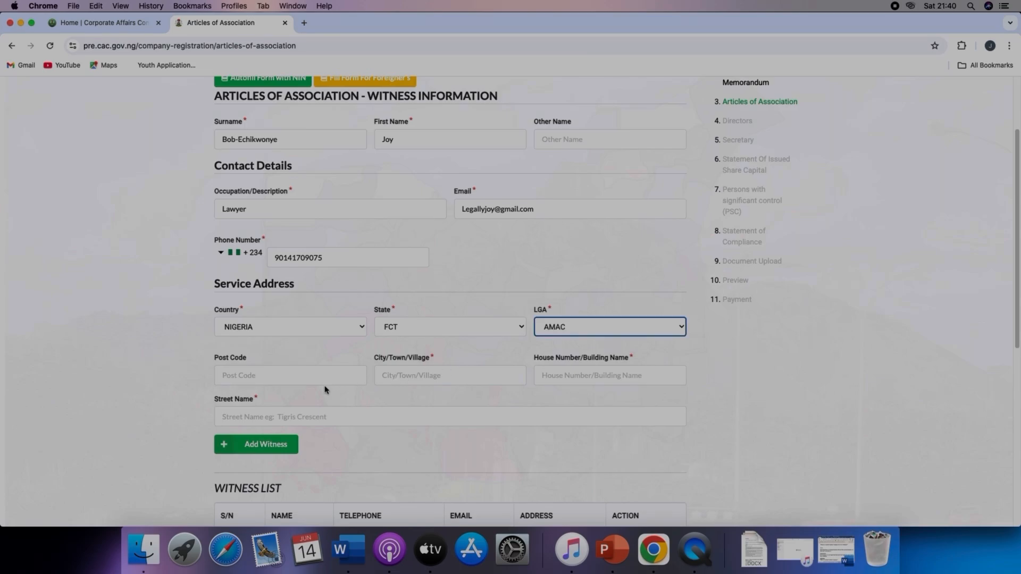
# Step: Enter ABUJA as the witness's city and 1 as the house number
pyautogui.click(441, 376)
pyautogui.write('A')
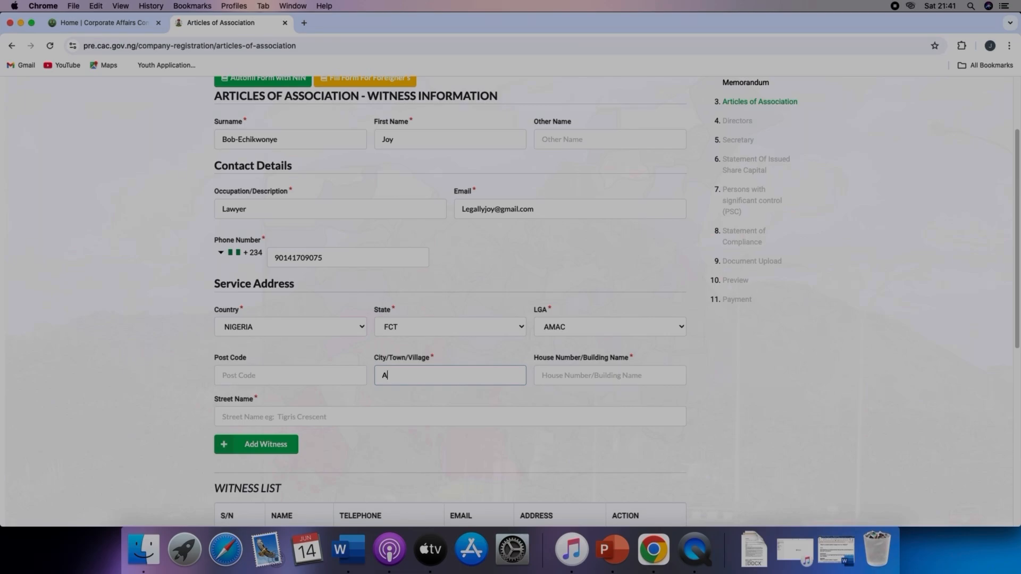
pyautogui.press('BackSpace')
pyautogui.write('ABUJA')
pyautogui.click(561, 377)
pyautogui.write('1')
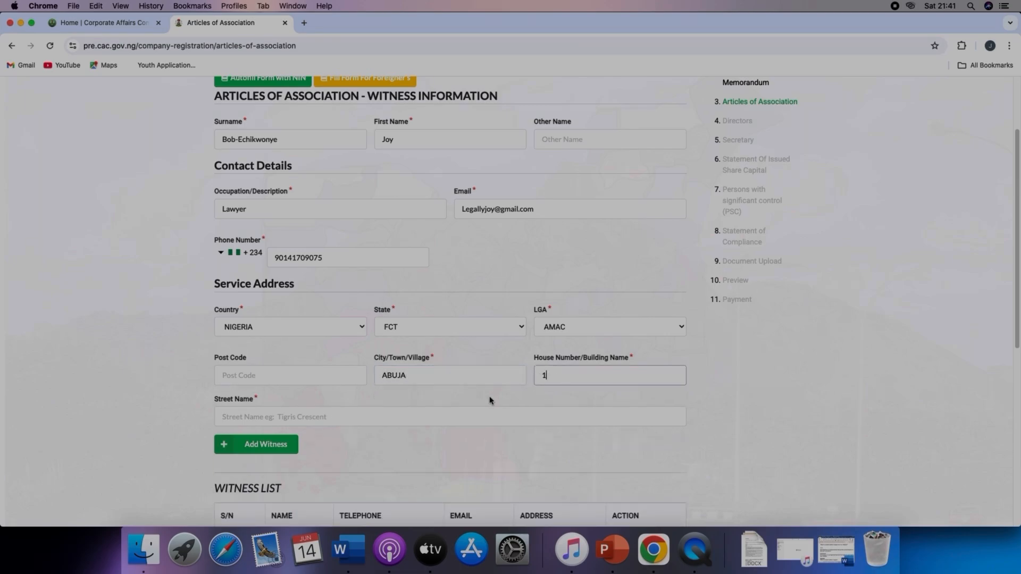
pyautogui.click(344, 420)
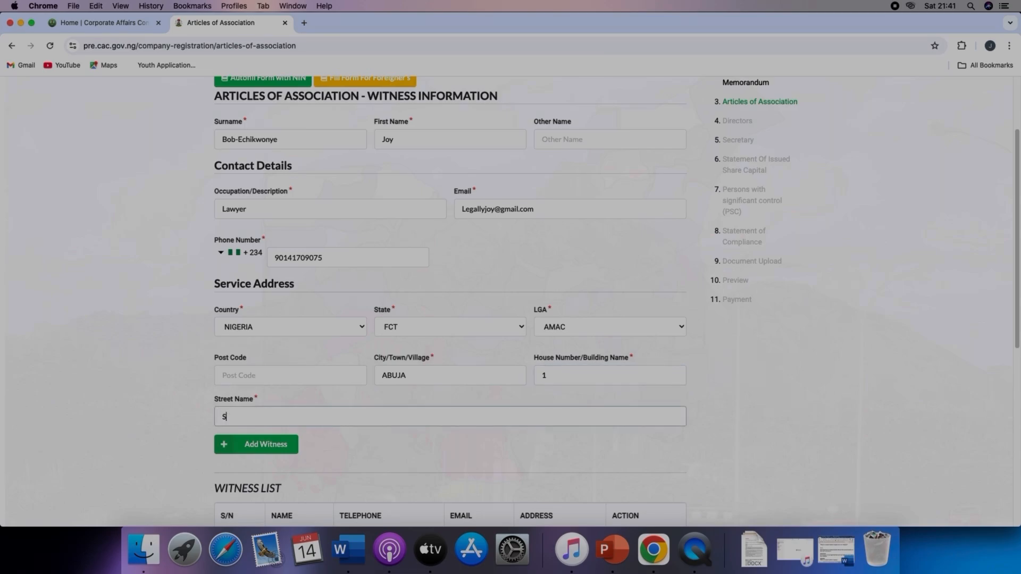
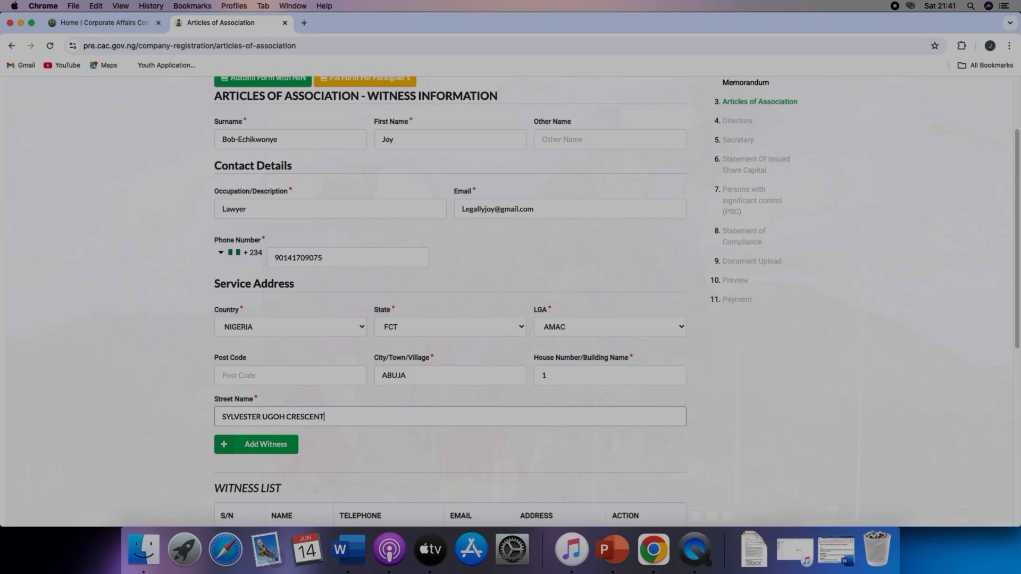
pyautogui.scroll(-2, 320, 441)
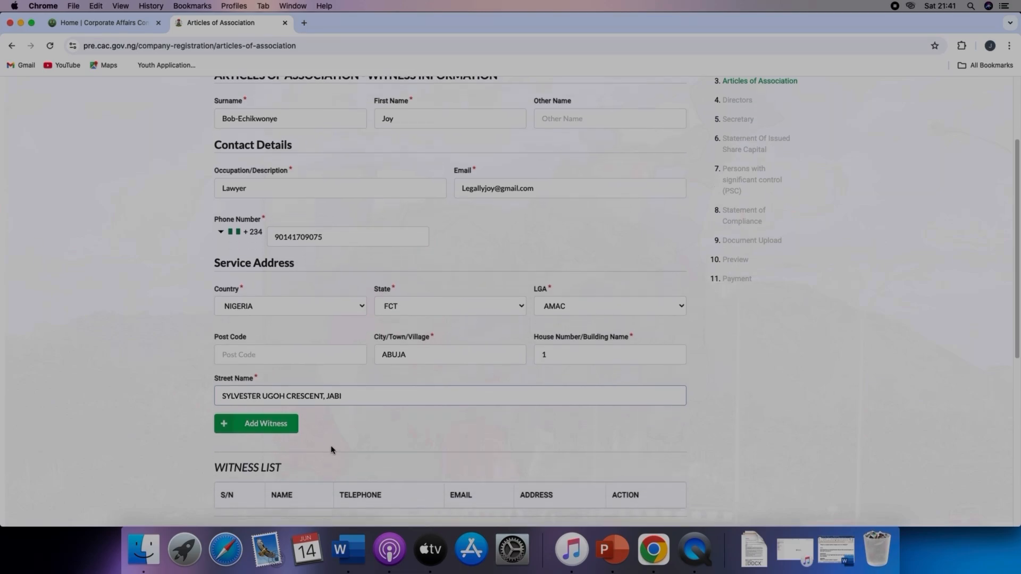
pyautogui.click(275, 420)
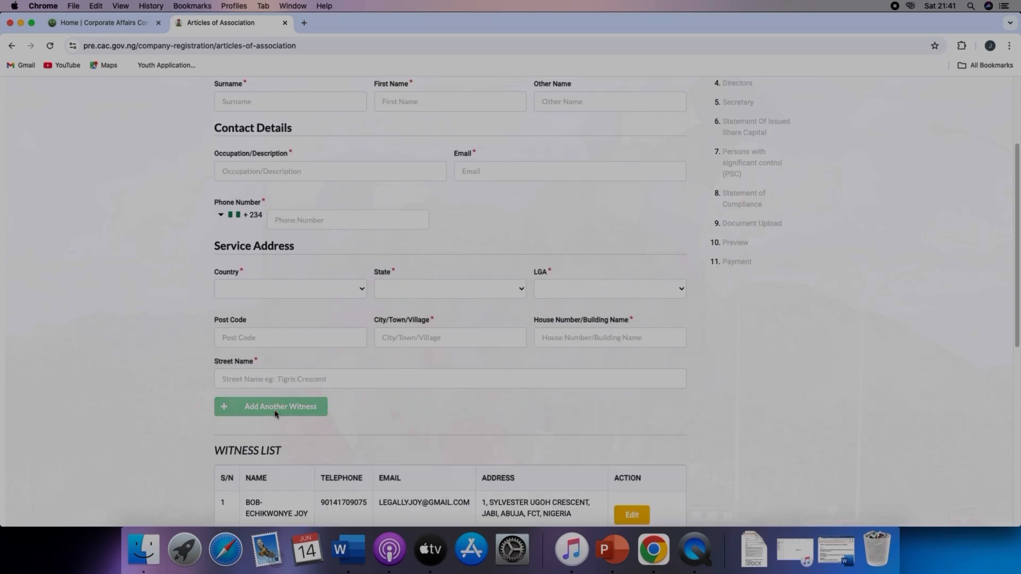
# Step: Open the listed witness for editing and add it back to the witness list
pyautogui.scroll(-5, 485, 408)
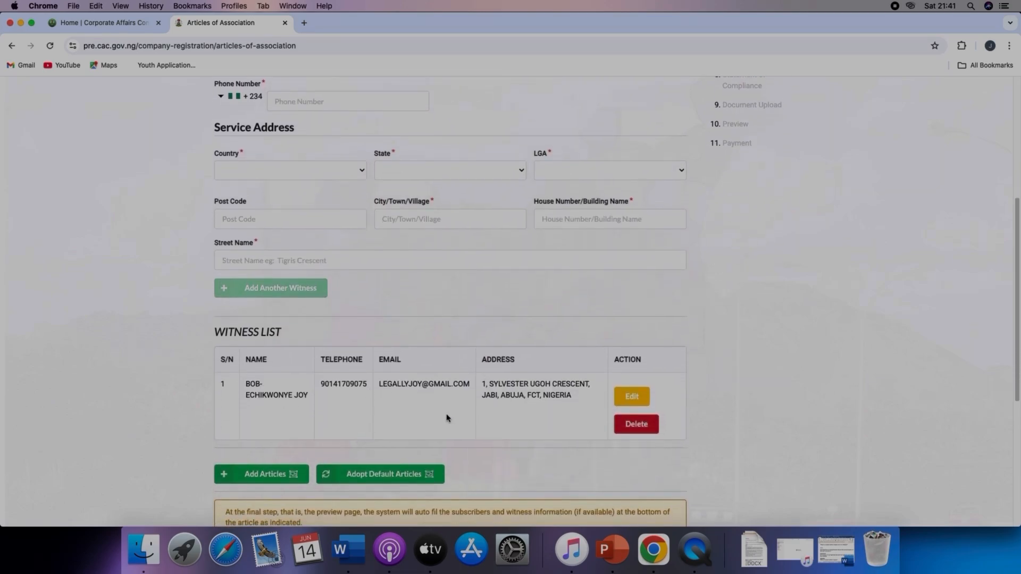
pyautogui.scroll(-1, 542, 402)
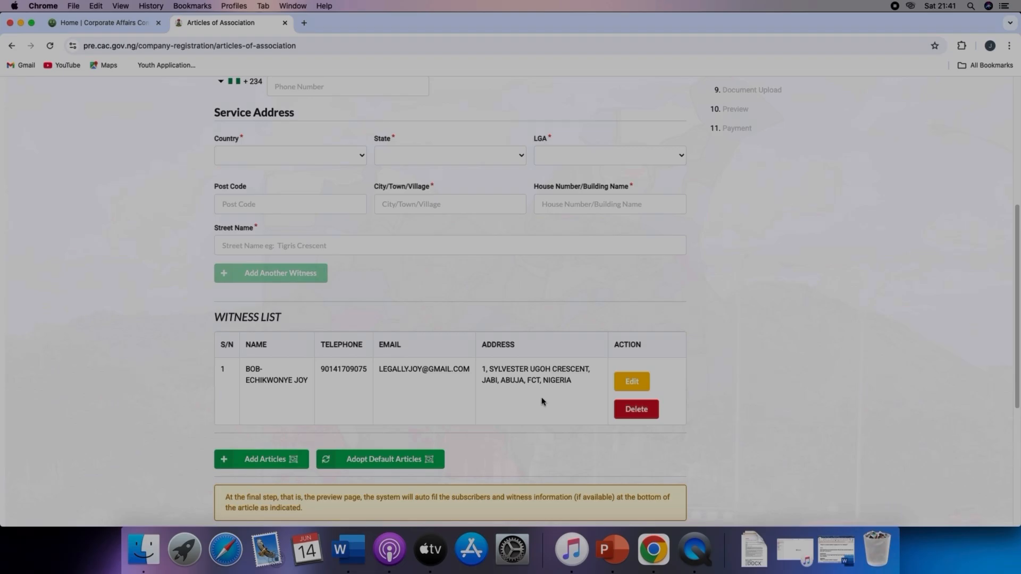
pyautogui.click(630, 381)
pyautogui.scroll(1, 594, 202)
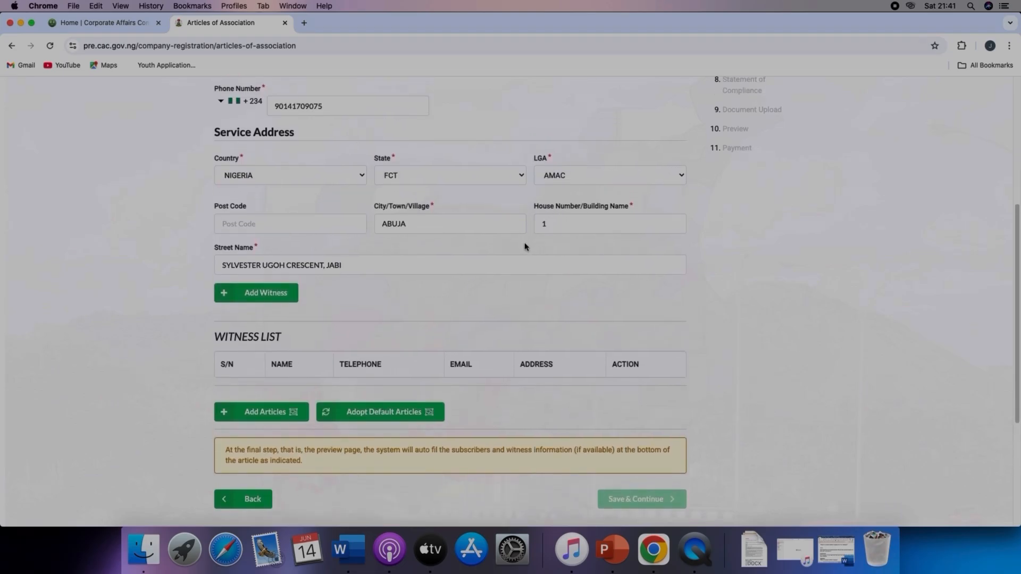
pyautogui.click(267, 294)
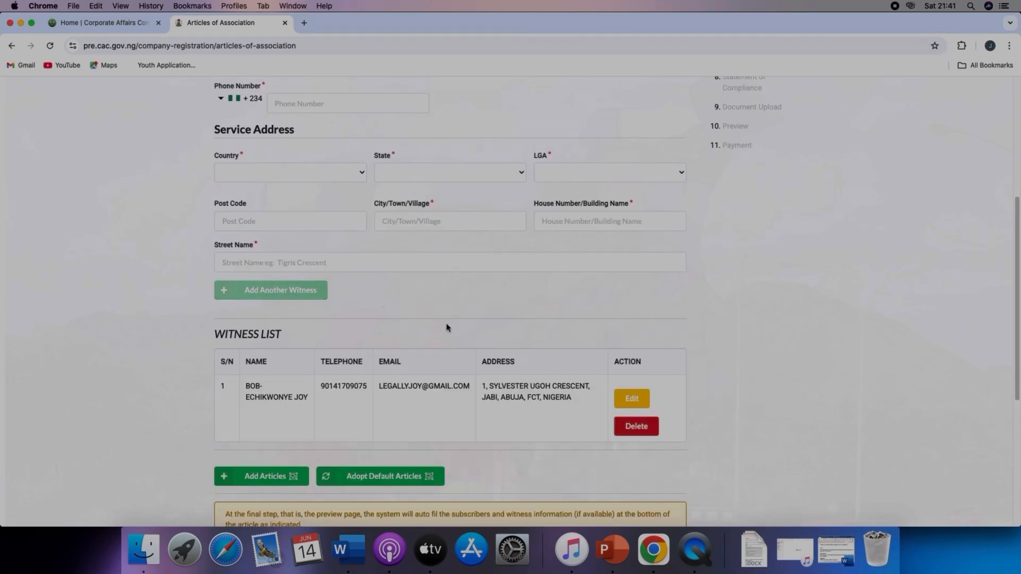
pyautogui.scroll(-5, 446, 328)
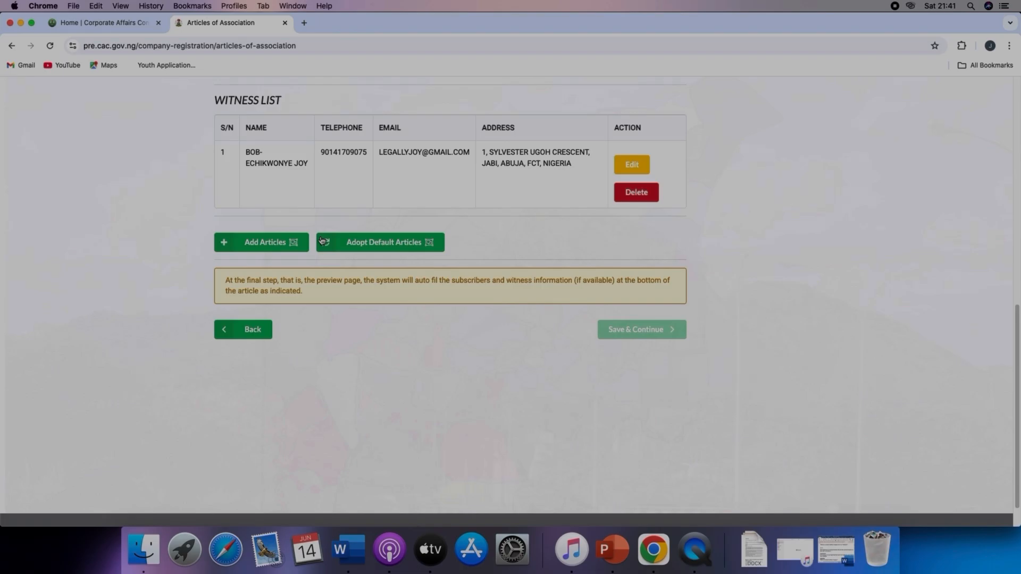
pyautogui.click(279, 242)
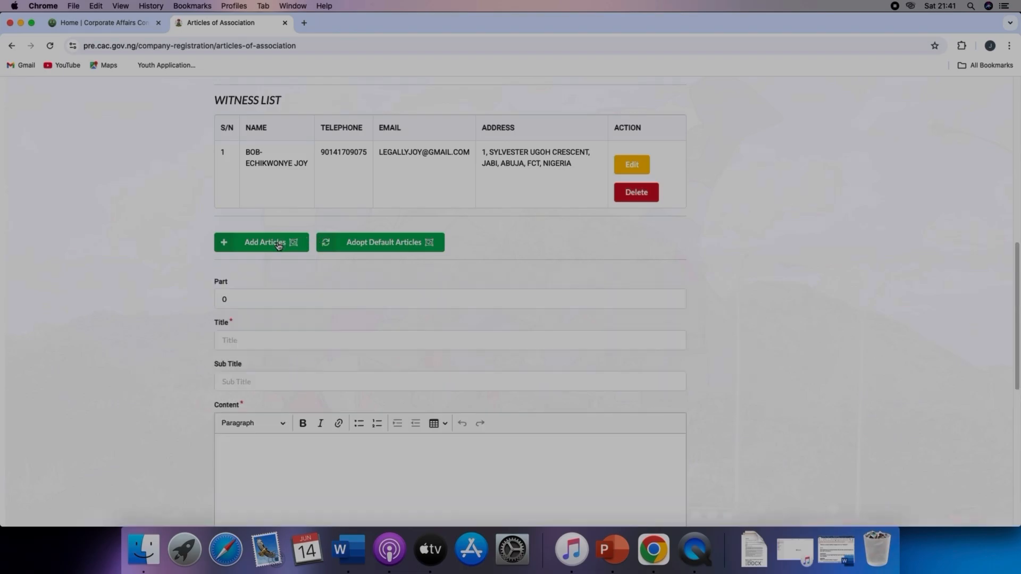
pyautogui.scroll(-3, 346, 375)
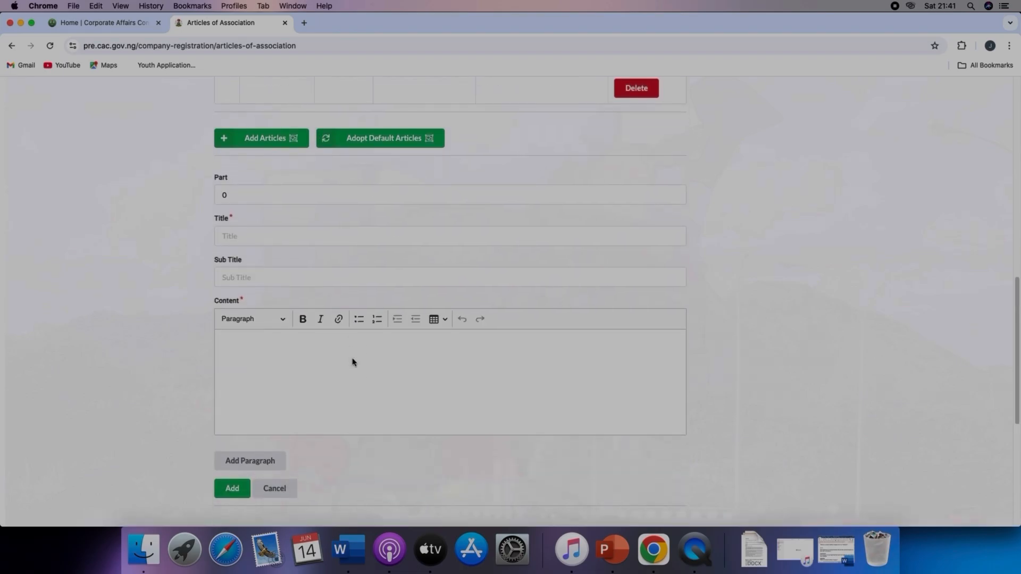
pyautogui.click(285, 486)
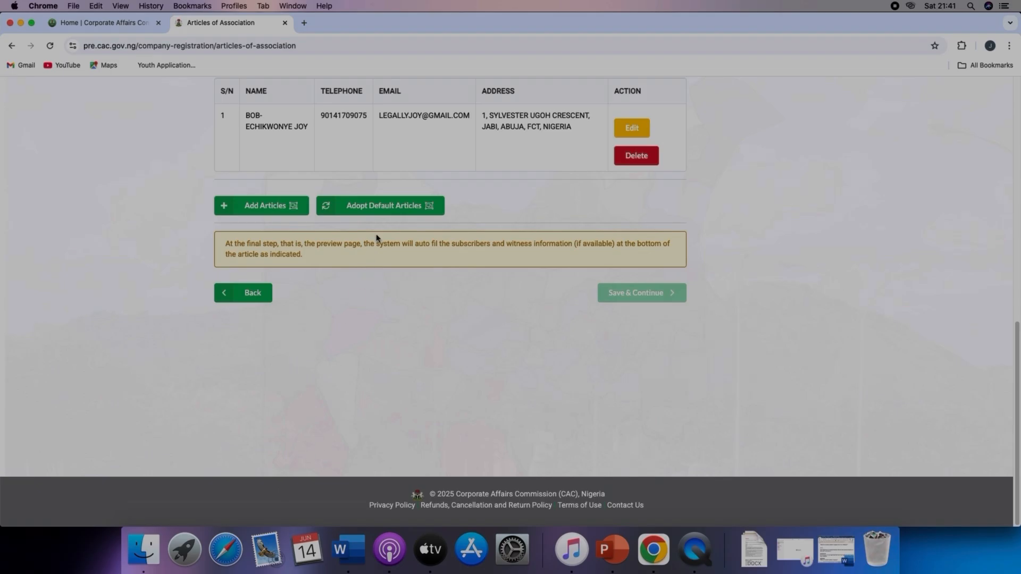
# Step: Adopt the default articles of association
pyautogui.scroll(1, 377, 234)
pyautogui.click(379, 205)
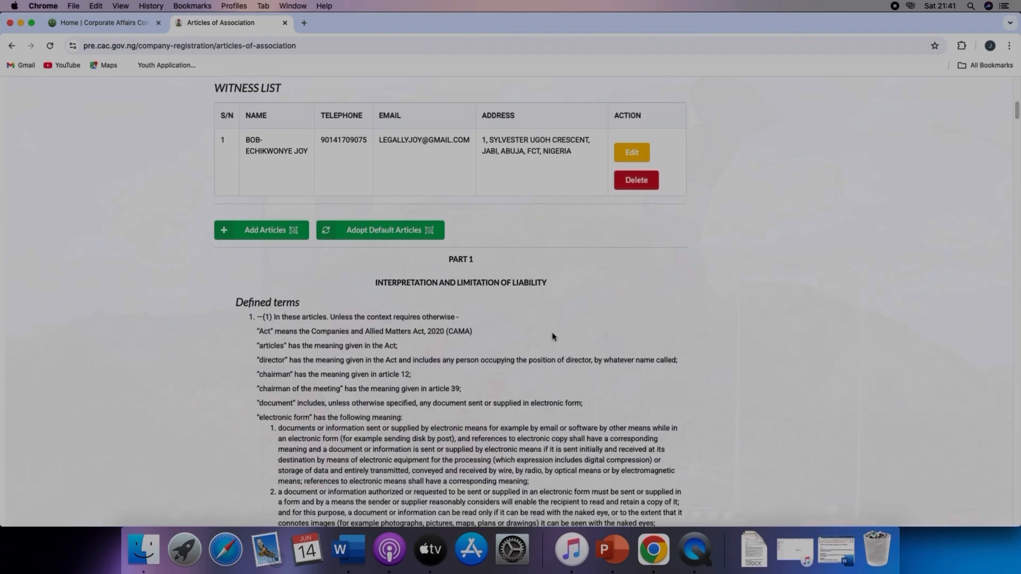
# Step: Scroll through and review the adopted default articles of association
pyautogui.scroll(-15, 552, 336)
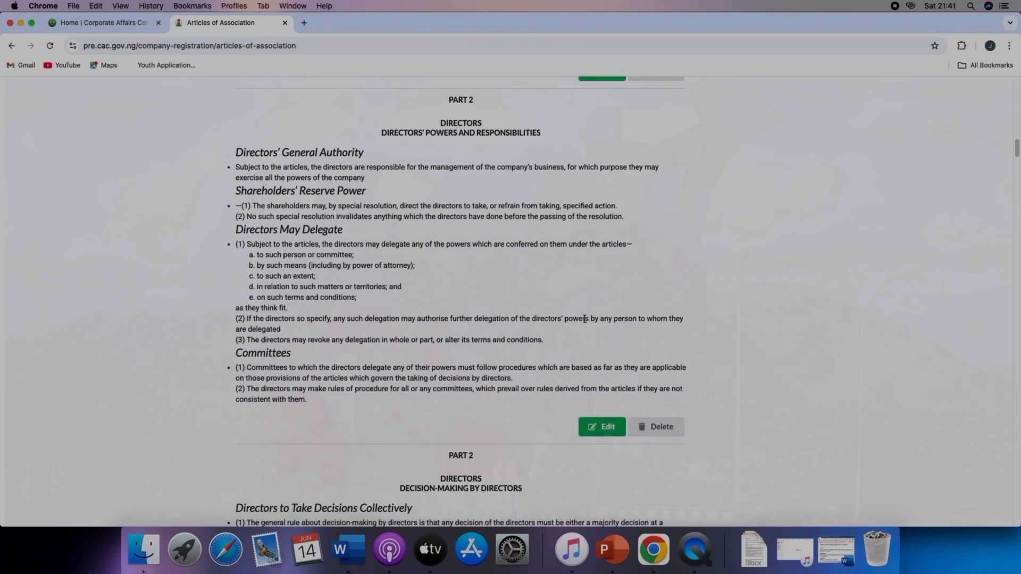
pyautogui.scroll(-10, 585, 317)
pyautogui.scroll(-20, 583, 327)
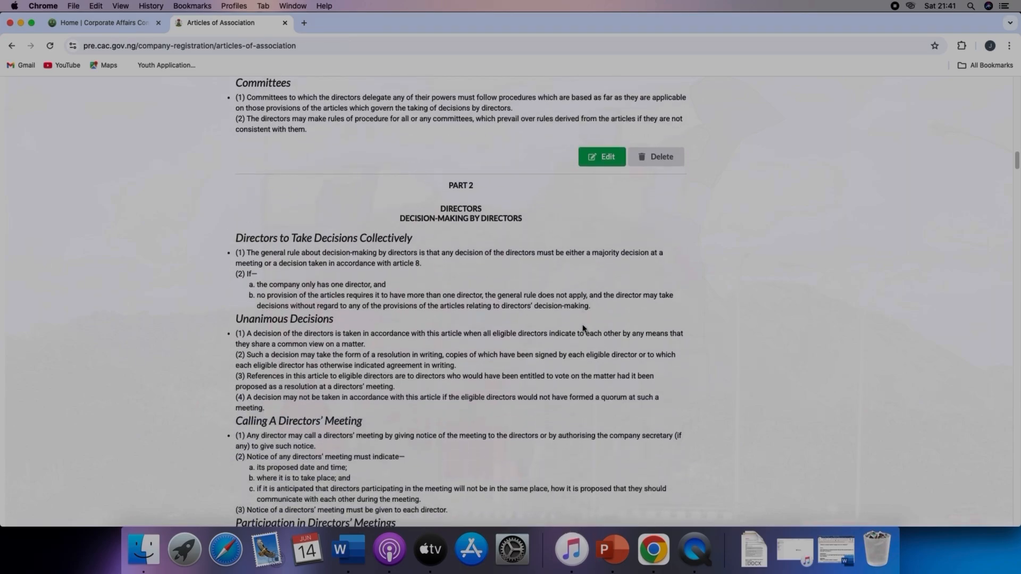
pyautogui.scroll(-14, 583, 328)
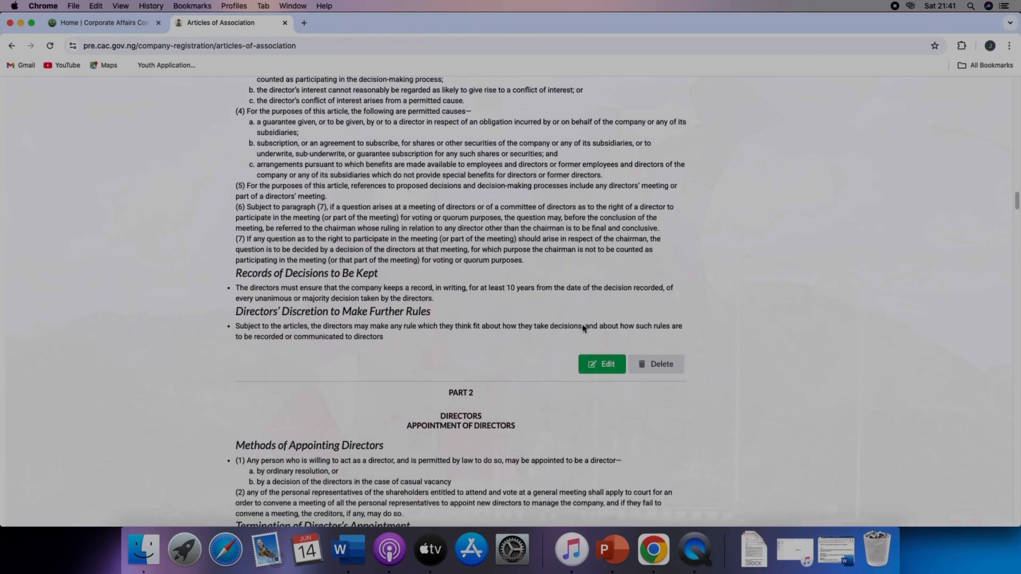
pyautogui.scroll(-20, 583, 329)
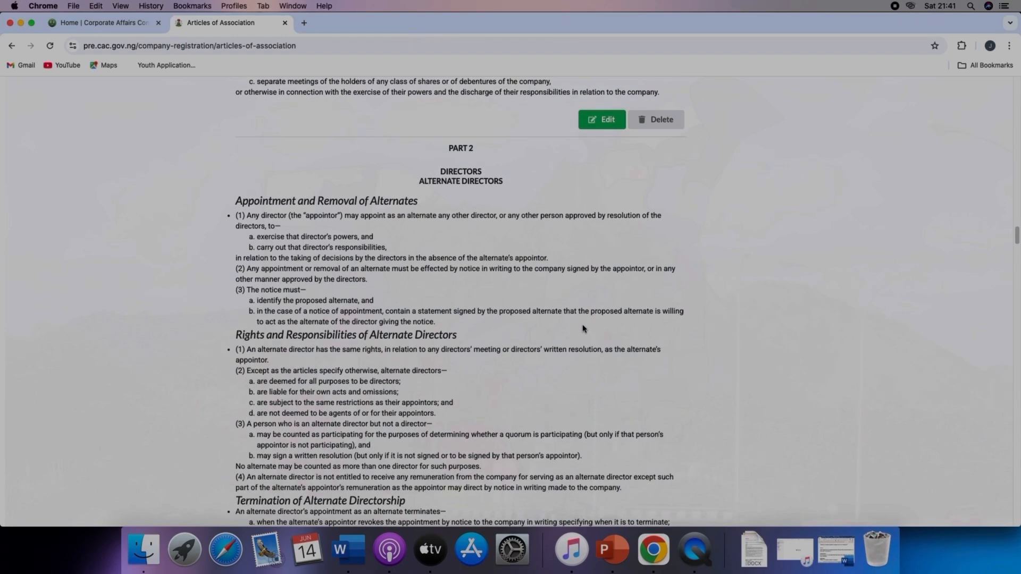
pyautogui.scroll(-20, 583, 328)
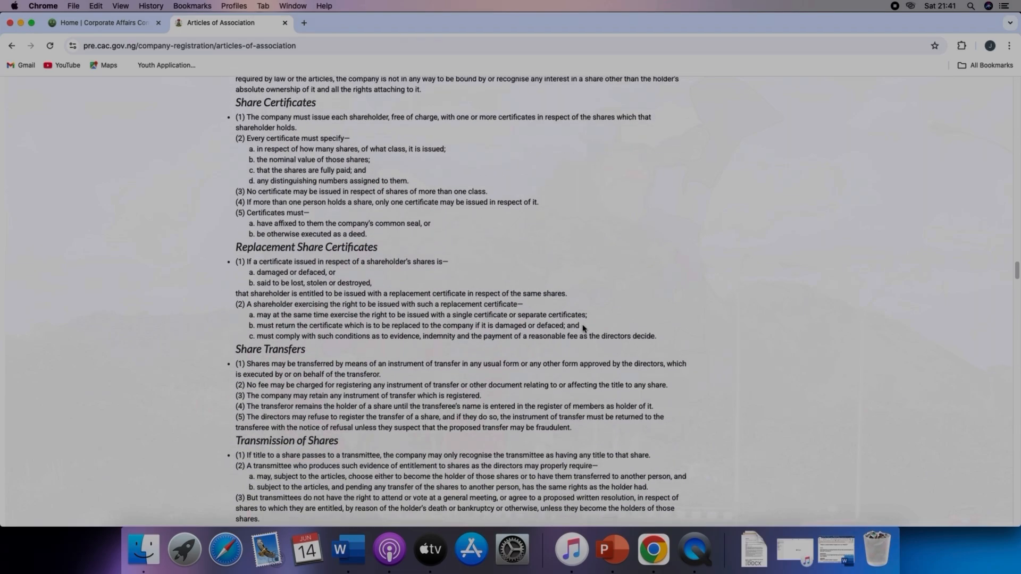
pyautogui.scroll(-20, 583, 326)
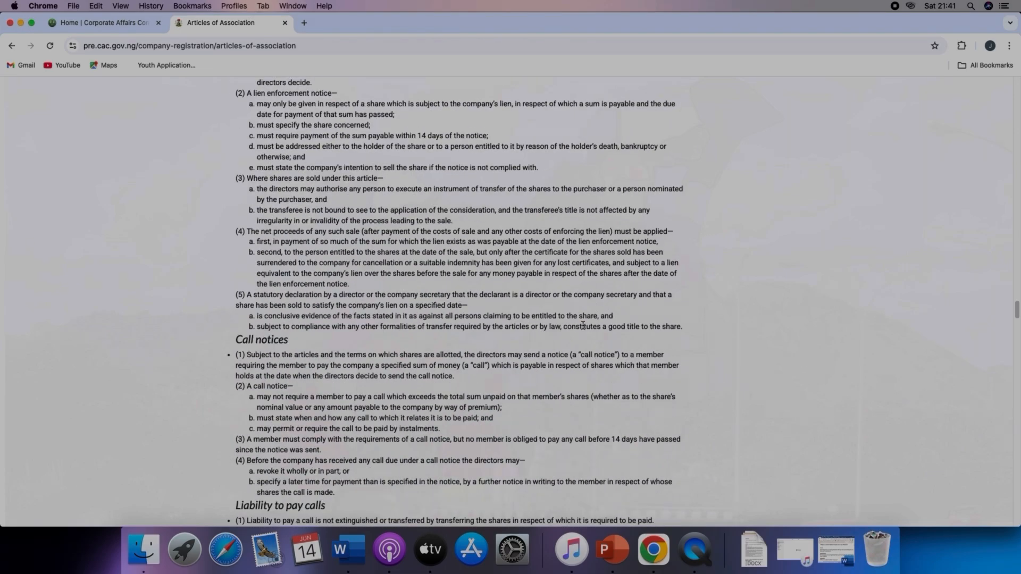
pyautogui.scroll(-20, 583, 325)
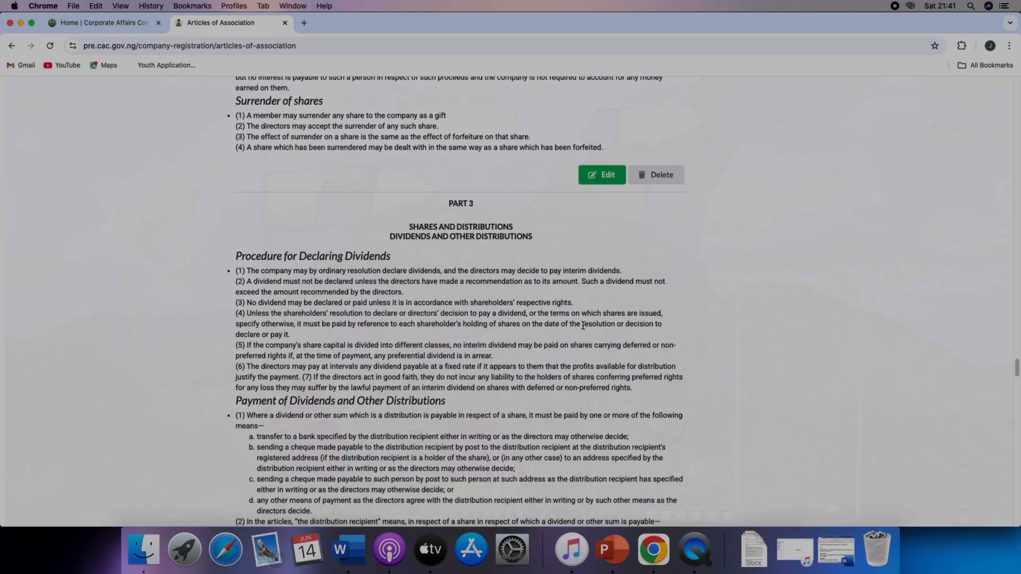
pyautogui.scroll(-20, 583, 325)
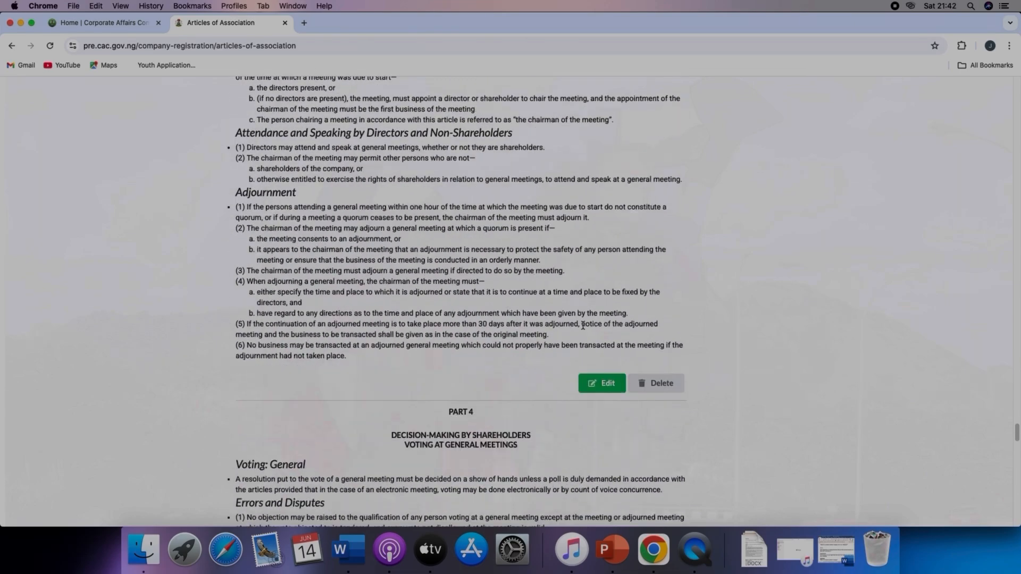
pyautogui.scroll(-20, 583, 325)
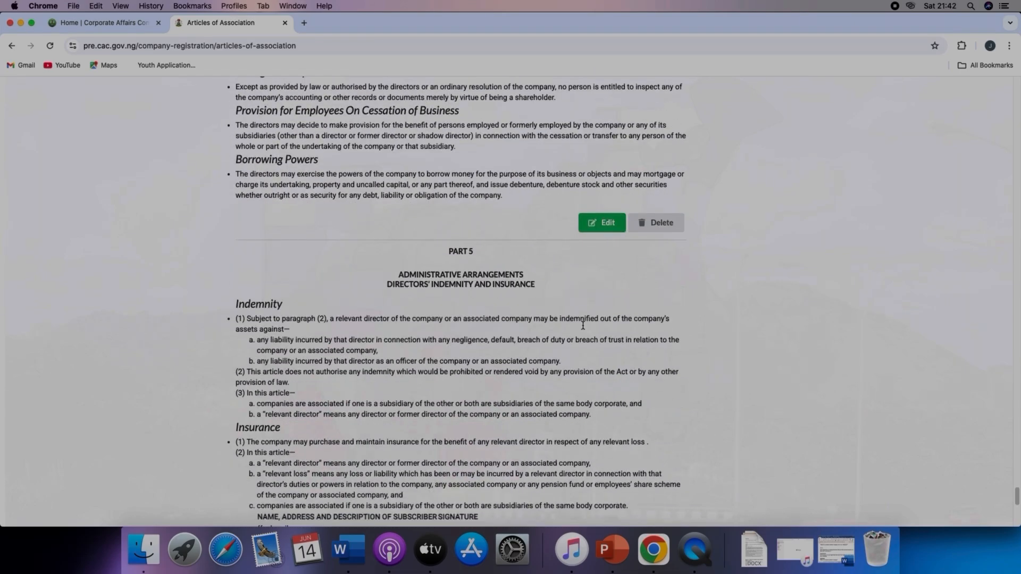
# Step: Save and continue to the Directors section and open a new director form
pyautogui.click(640, 293)
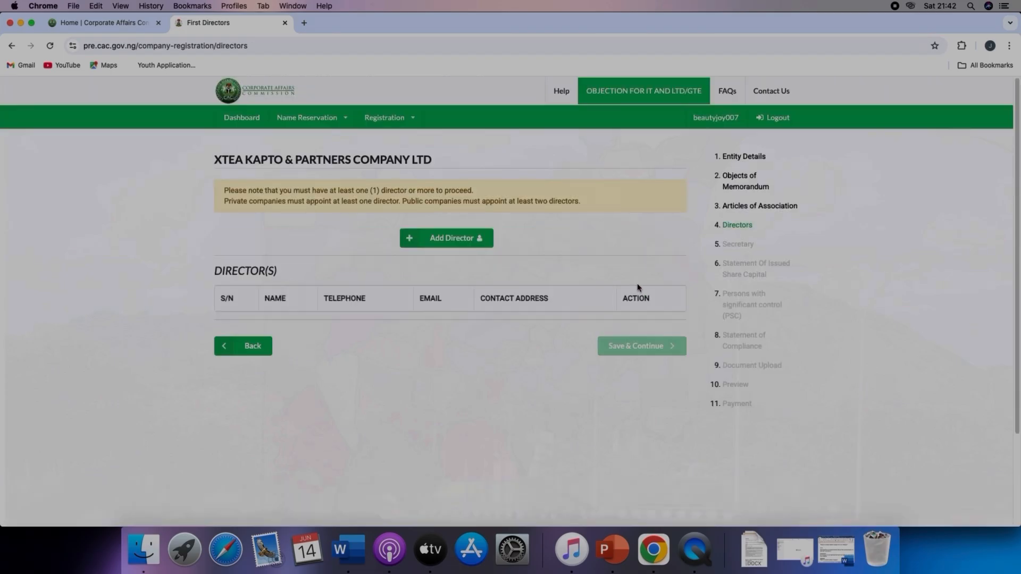
pyautogui.click(446, 241)
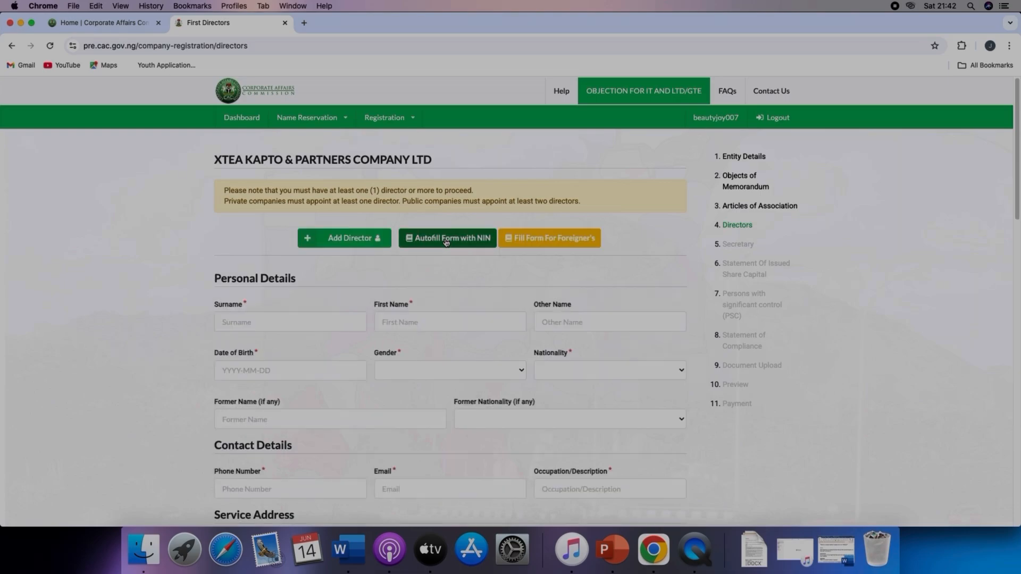
# Step: Enter the director's surname and first name
pyautogui.click(320, 321)
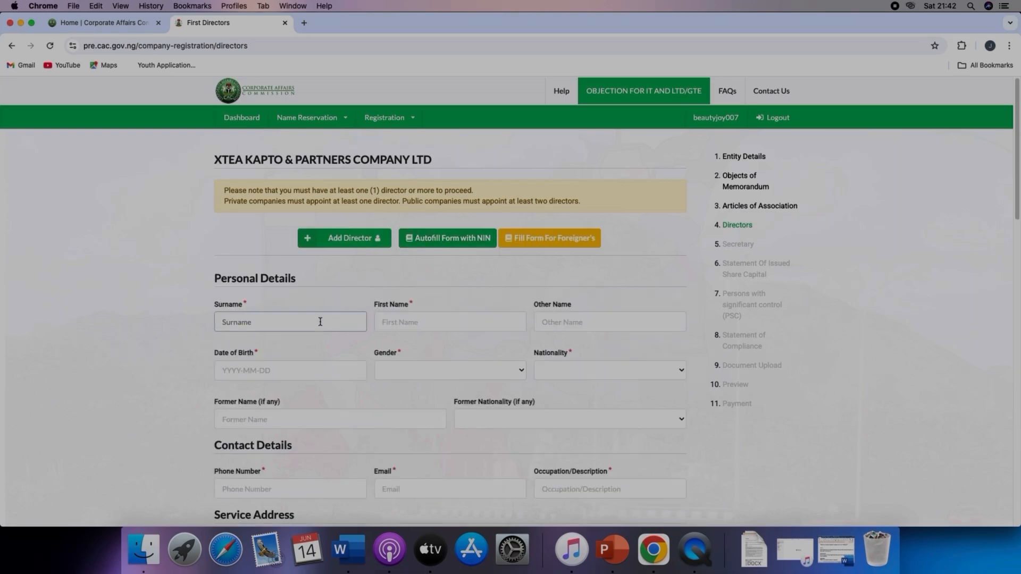
pyautogui.click(403, 323)
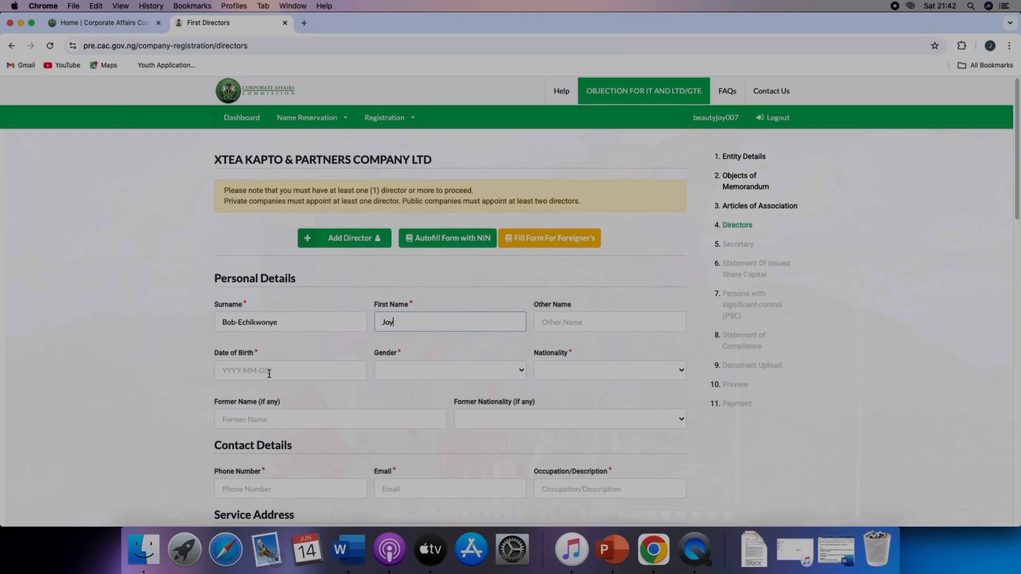
# Step: Pick 16 May 2025 as the director's date of birth
pyautogui.click(269, 373)
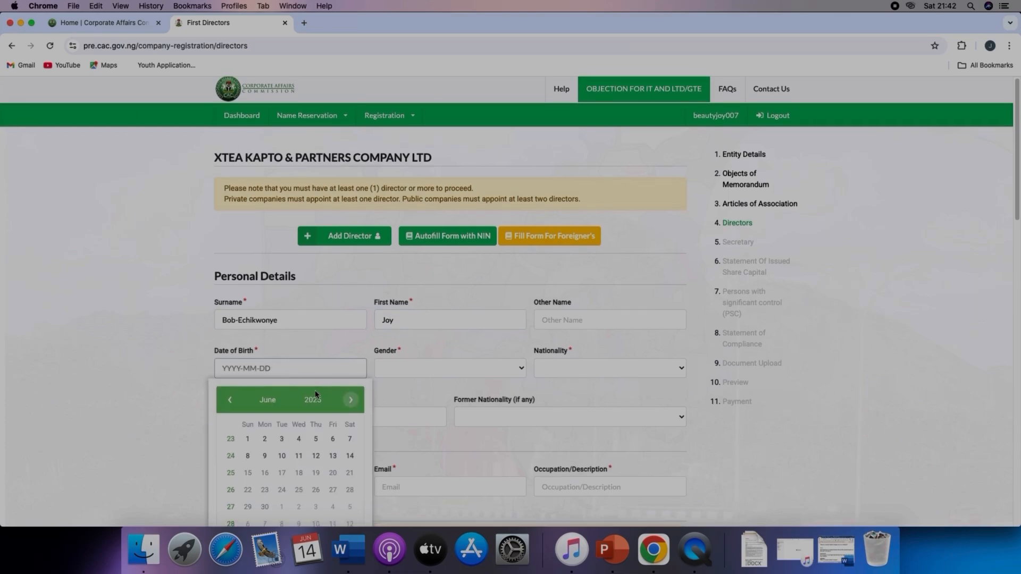
pyautogui.scroll(-3, 315, 395)
pyautogui.click(274, 309)
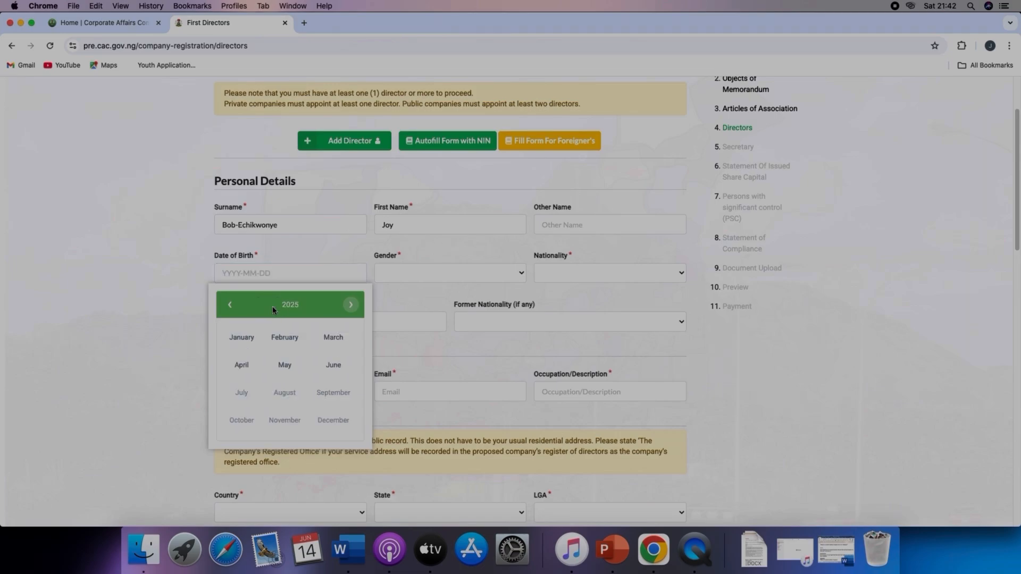
pyautogui.click(285, 363)
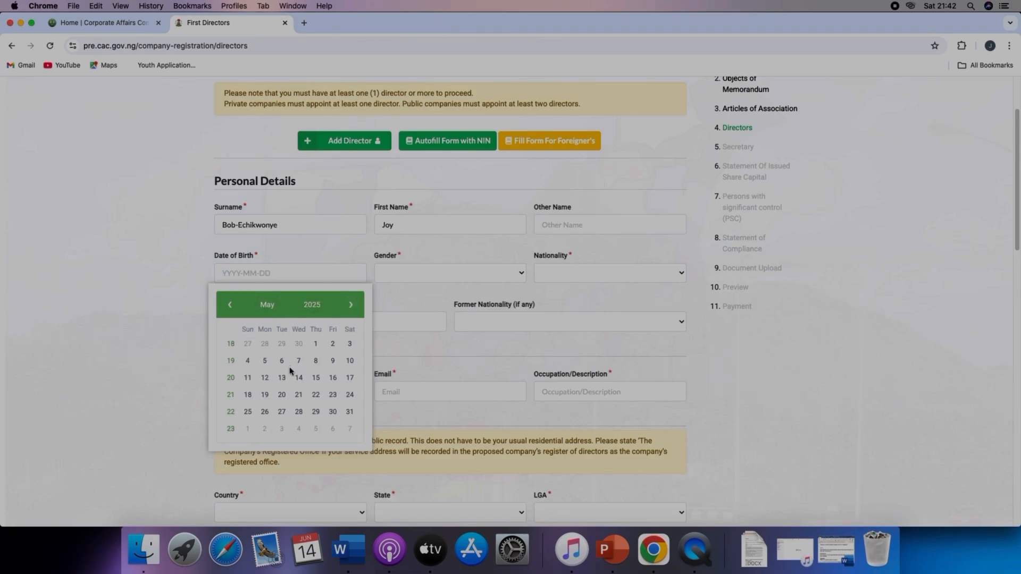
pyautogui.click(333, 377)
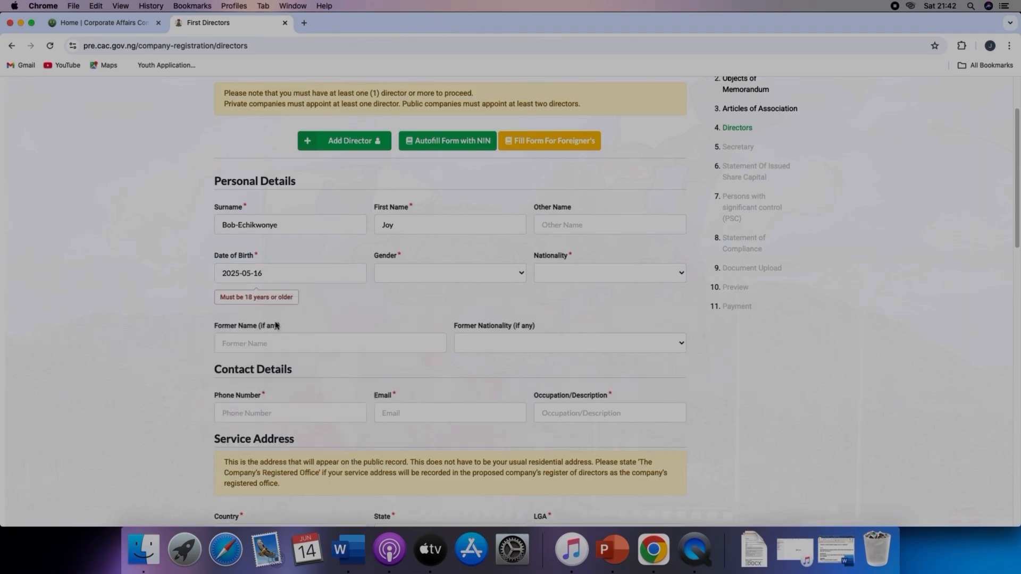
# Step: Set the director's date of birth to 1990-05-16 using the date picker's year and month views
pyautogui.click(279, 273)
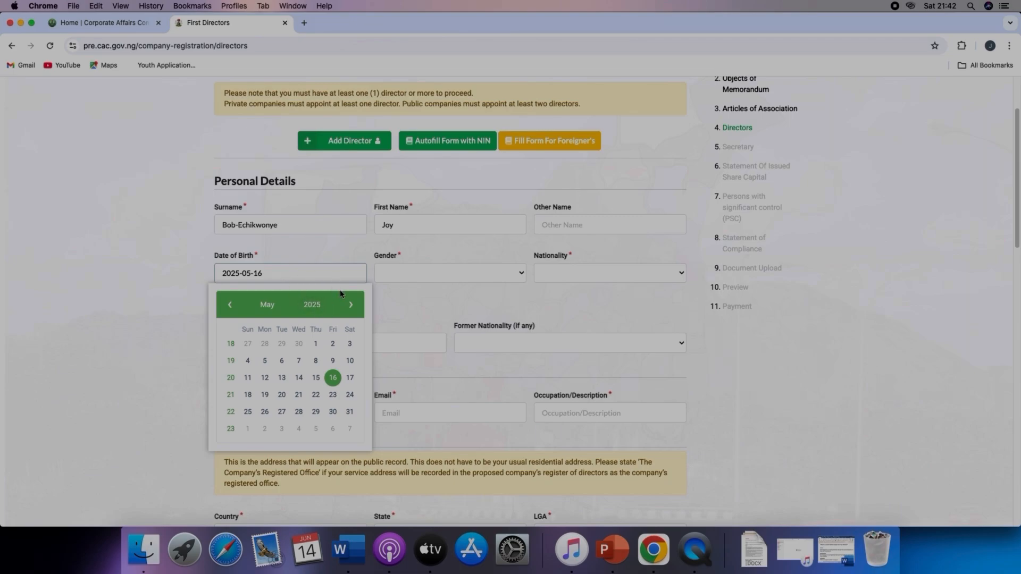
pyautogui.click(385, 308)
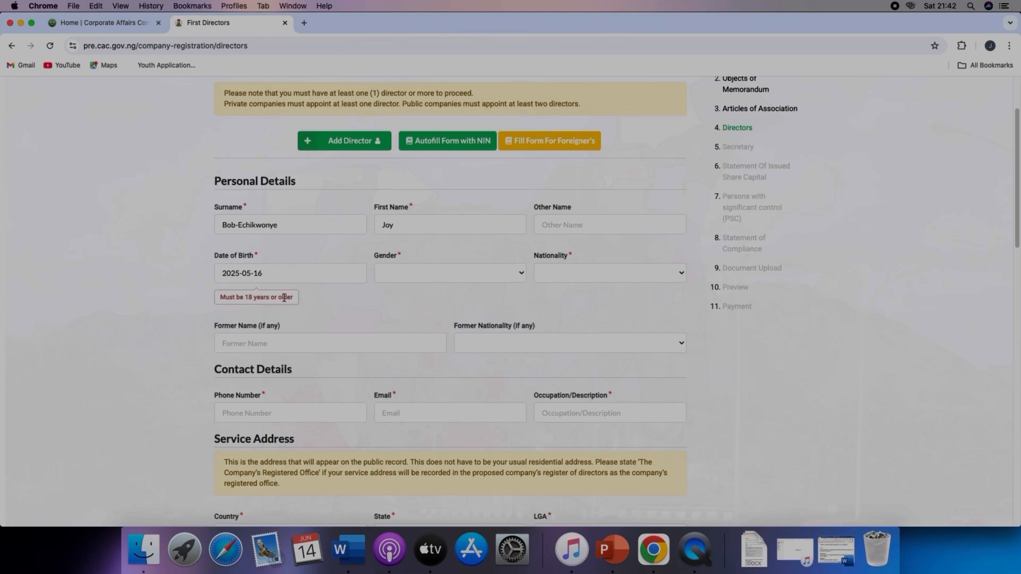
pyautogui.click(273, 278)
pyautogui.click(313, 305)
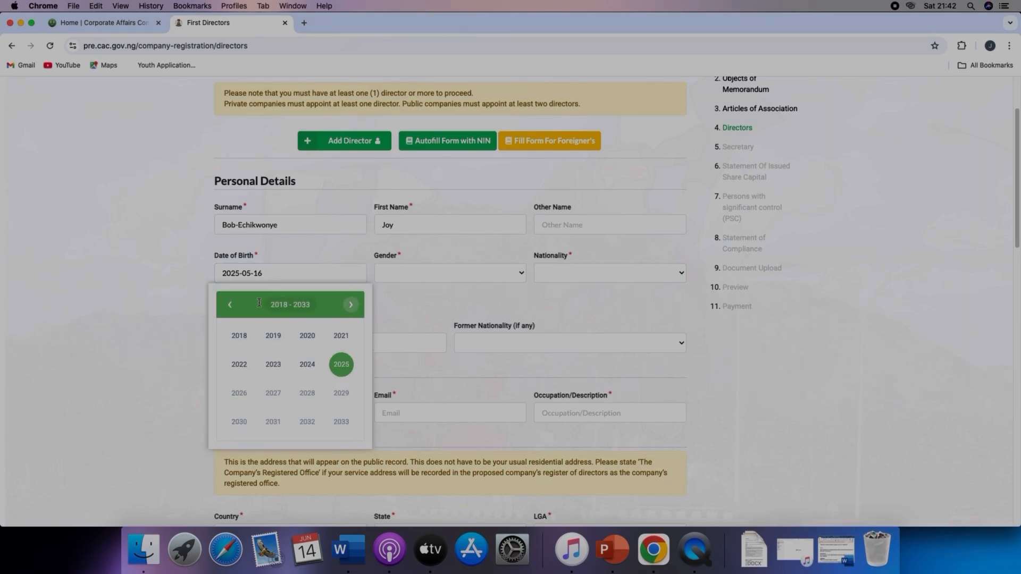
pyautogui.click(230, 305)
pyautogui.click(229, 305)
pyautogui.click(230, 305)
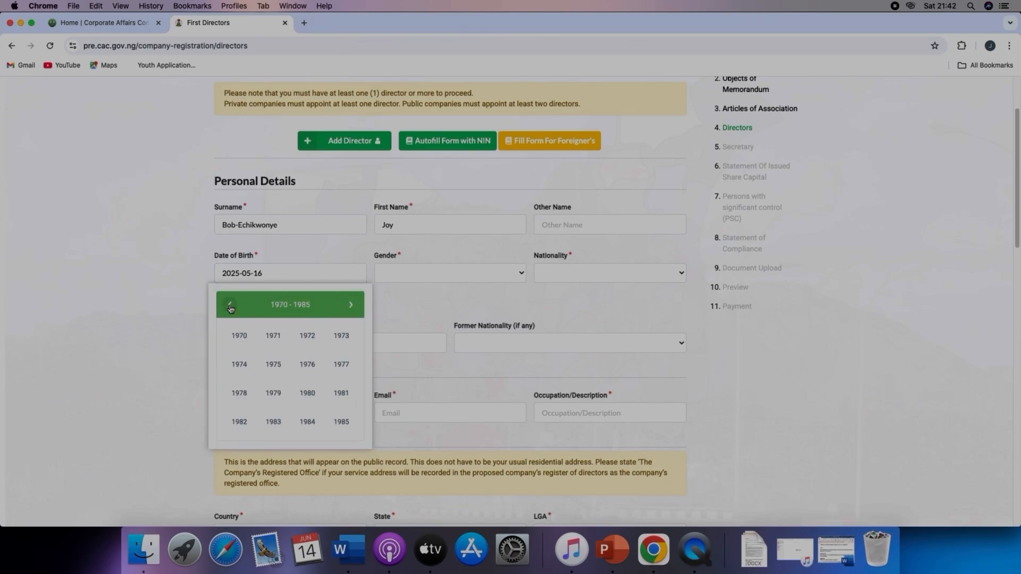
pyautogui.click(351, 305)
pyautogui.click(239, 365)
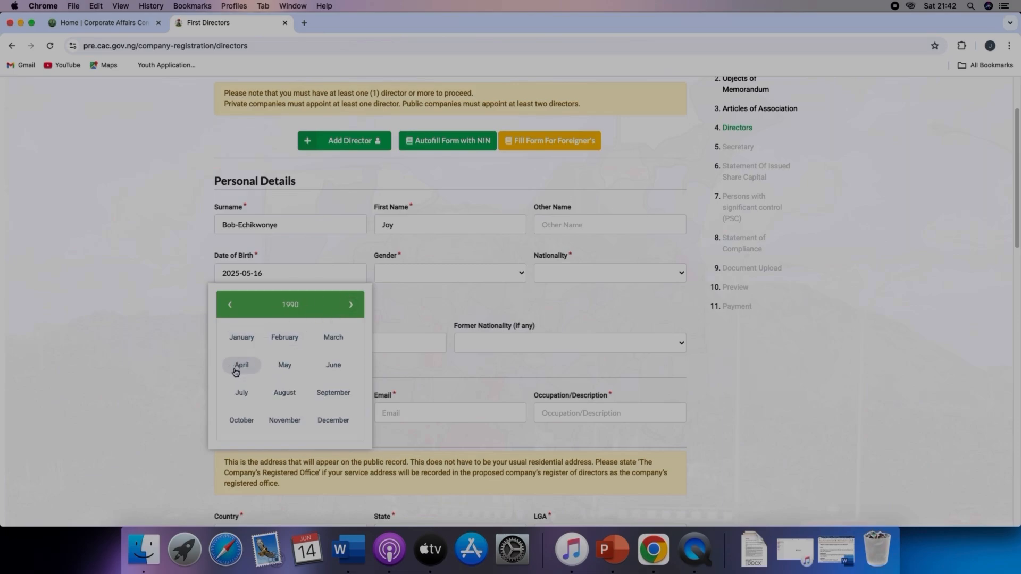
pyautogui.click(284, 365)
pyautogui.click(298, 378)
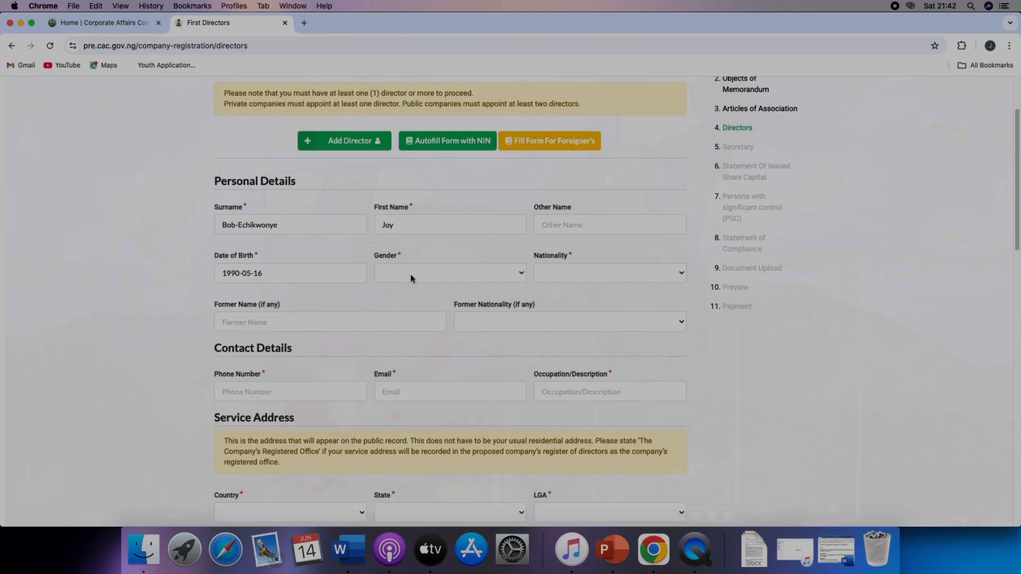
# Step: Set the director's gender to Female and nationality to NIGERIA
pyautogui.click(412, 276)
pyautogui.click(418, 285)
pyautogui.click(556, 275)
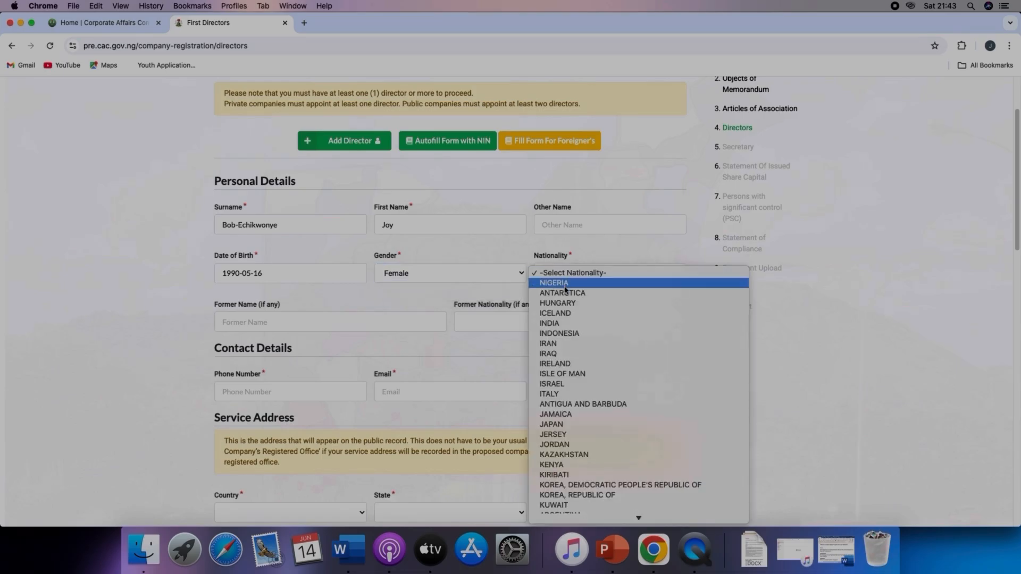
pyautogui.click(556, 283)
# Step: Enter the director's phone number in the contact details
pyautogui.scroll(-2, 363, 389)
pyautogui.scroll(-1, 362, 389)
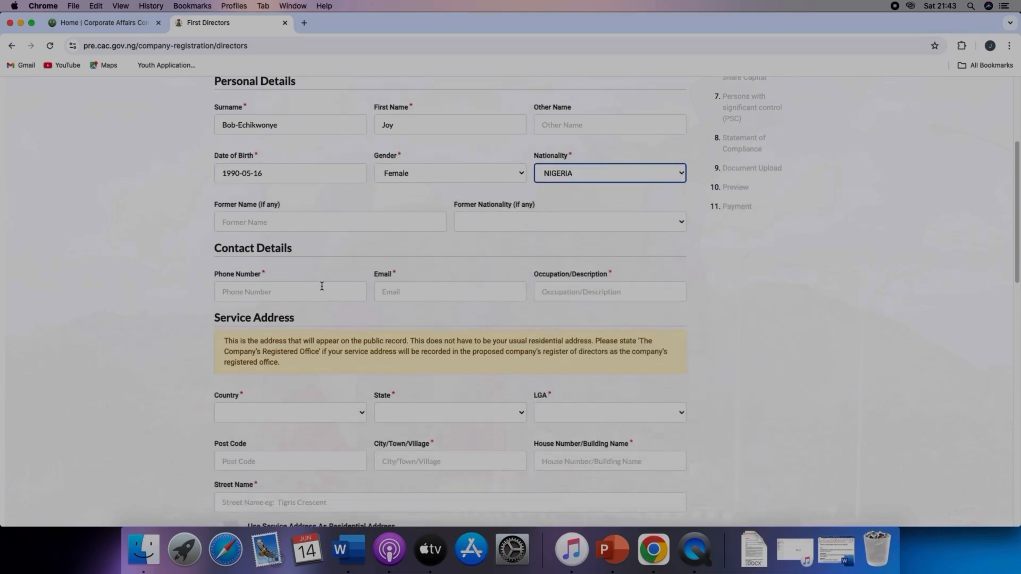
pyautogui.click(321, 281)
pyautogui.click(308, 293)
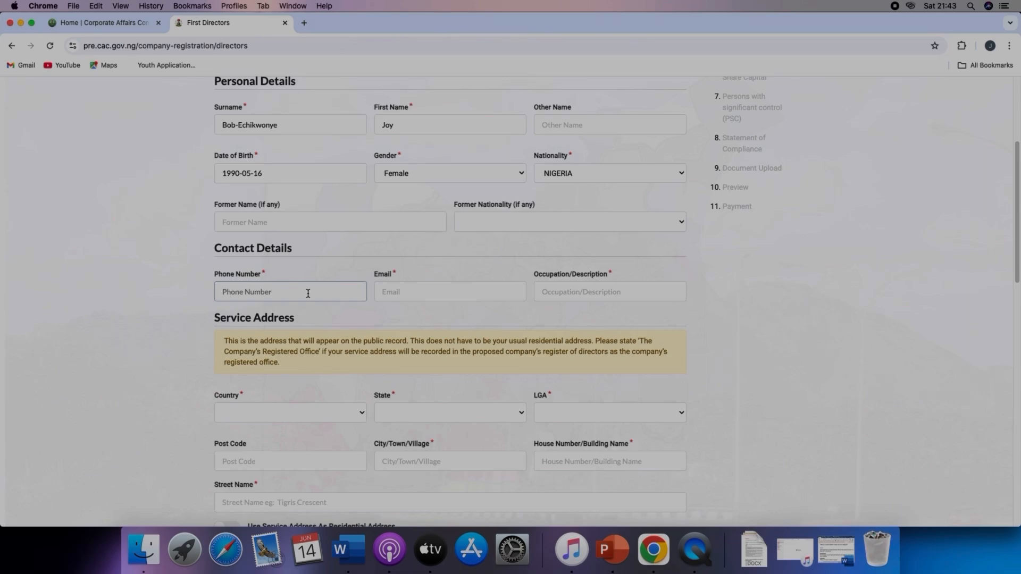
# Step: Enter the director's e-mail address
pyautogui.click(410, 299)
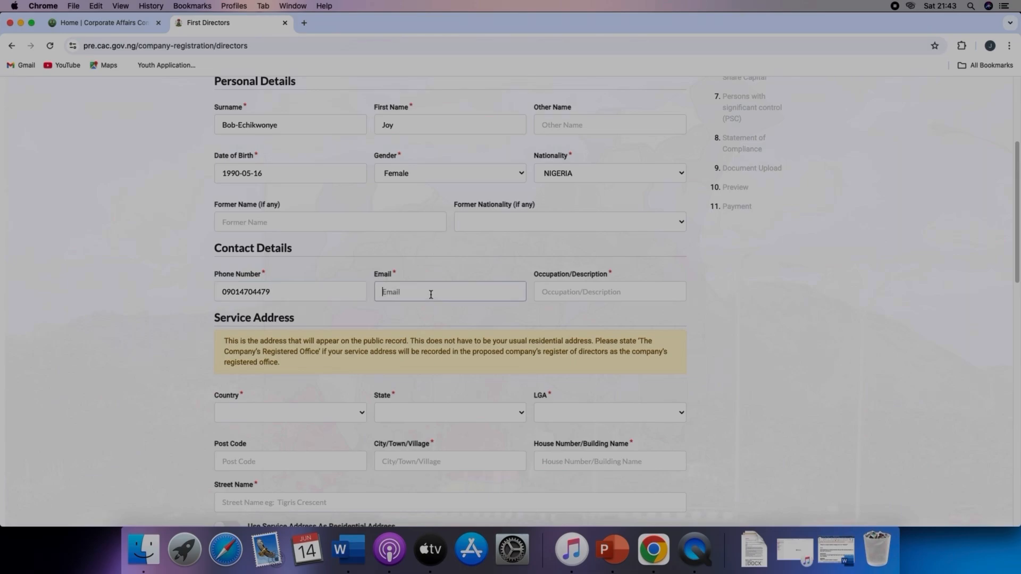
# Step: Set the director's occupation/description to Business
pyautogui.click(580, 290)
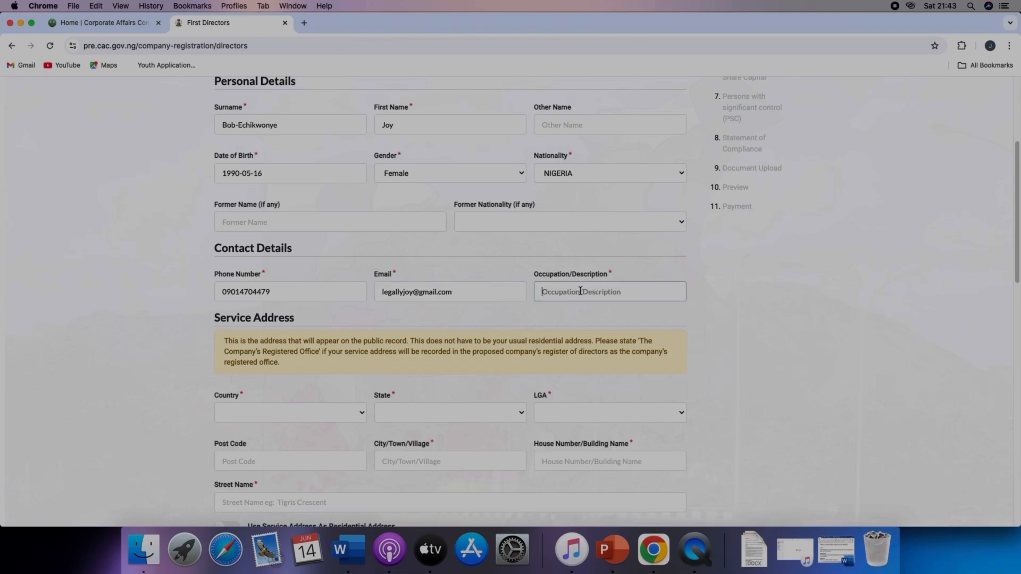
pyautogui.write('Lawye')
pyautogui.press('BackSpace')
pyautogui.press('BackSpace')
pyautogui.press('BackSpace')
pyautogui.press('BackSpace')
pyautogui.press('BackSpace')
pyautogui.press('BackSpace')
pyautogui.write('B')
# Step: Set the service address country to NIGERIA, state to FCT and LGA to AMAC
pyautogui.scroll(-3, 493, 378)
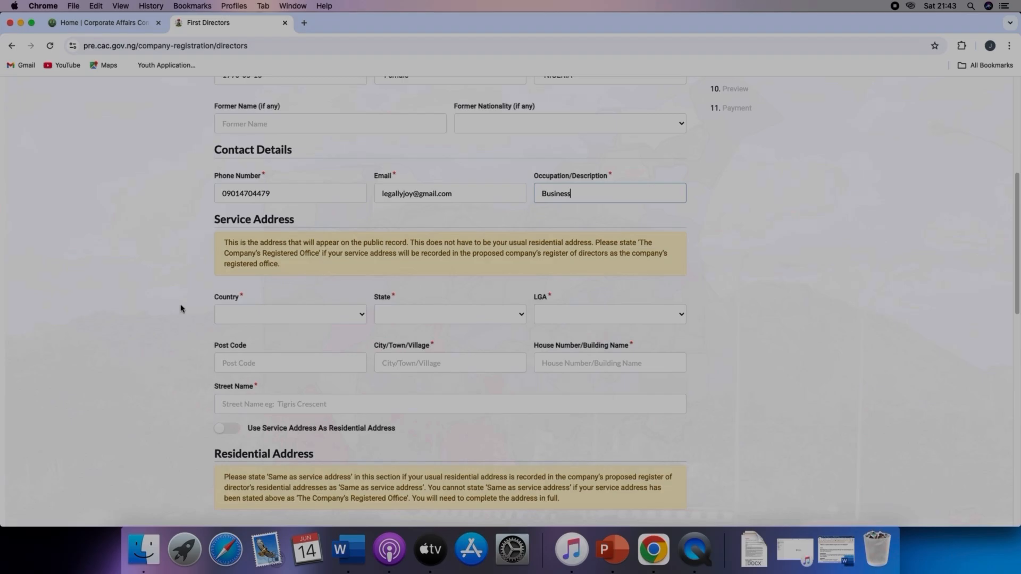
pyautogui.click(243, 312)
pyautogui.click(325, 325)
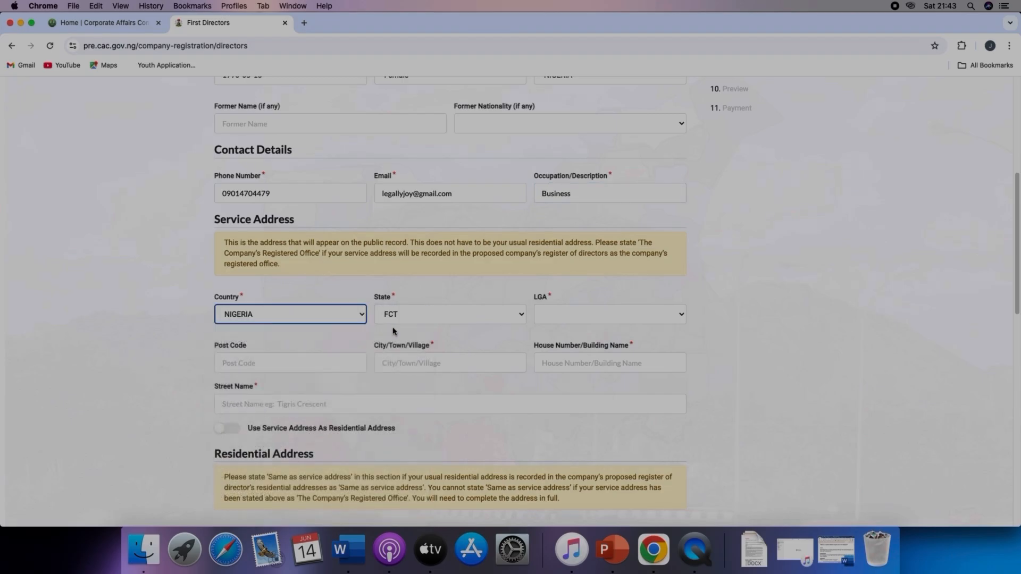
pyautogui.click(595, 316)
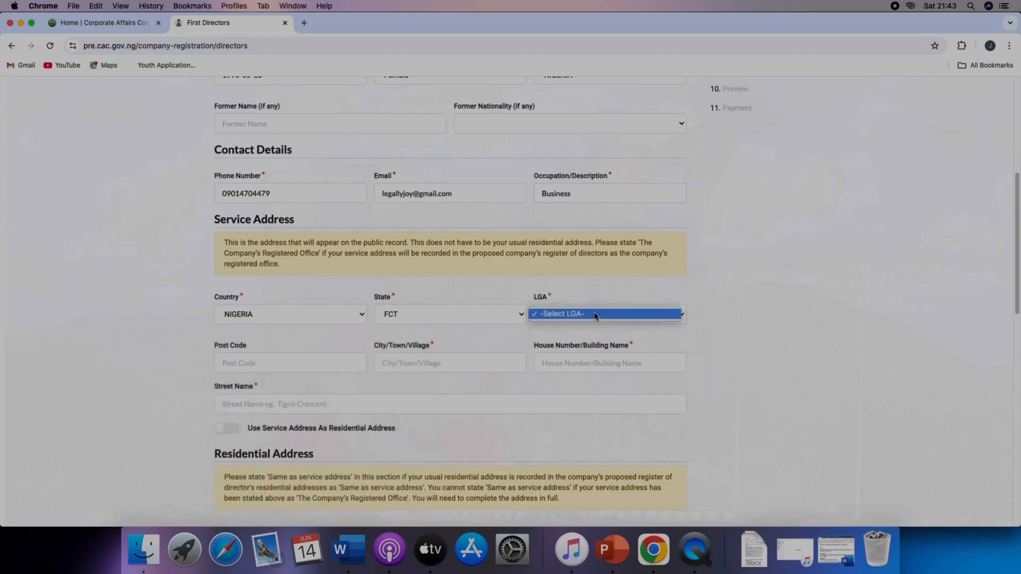
pyautogui.click(577, 334)
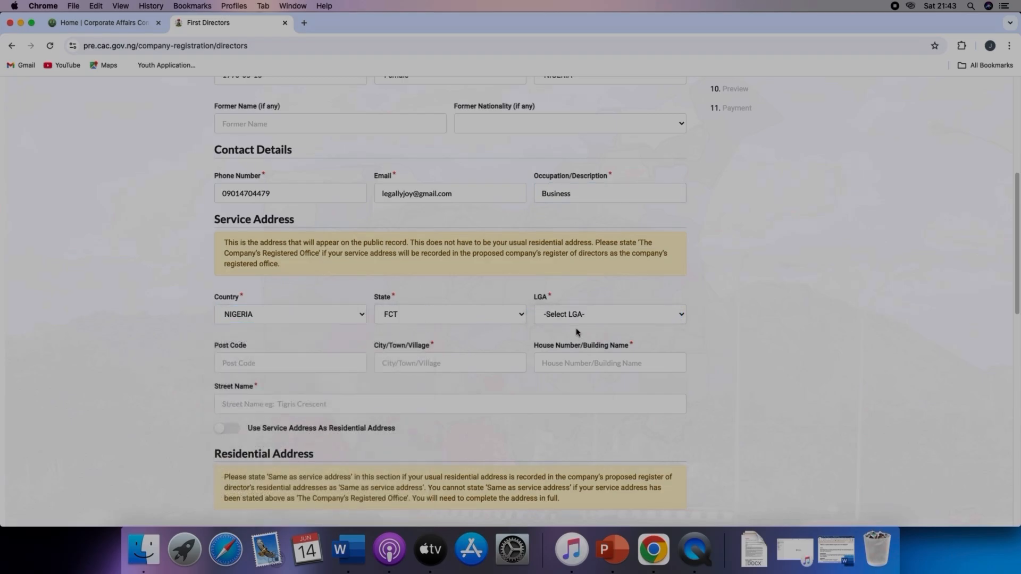
pyautogui.click(509, 316)
pyautogui.click(508, 323)
pyautogui.click(615, 315)
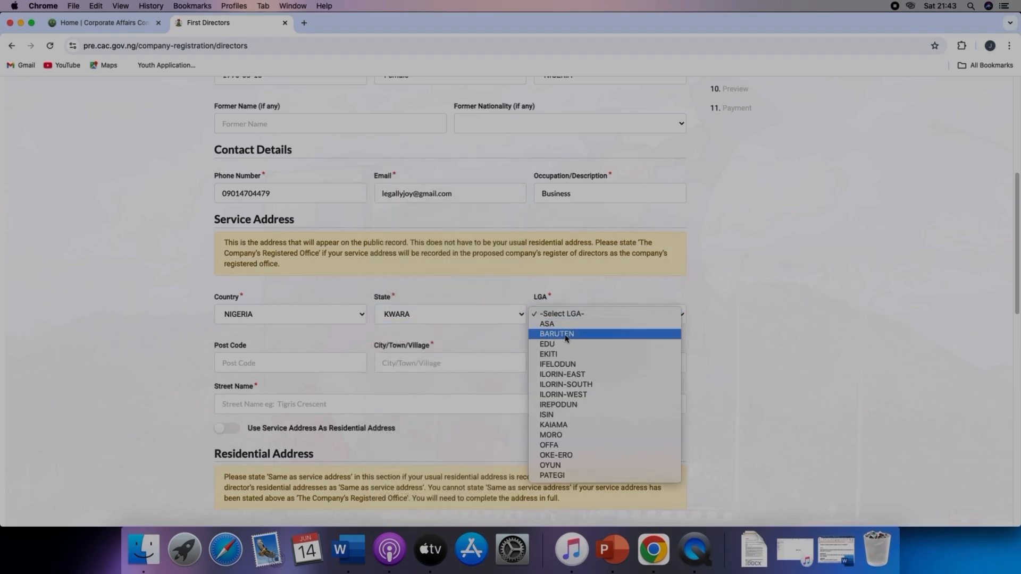
pyautogui.click(486, 319)
pyautogui.click(485, 319)
pyautogui.click(475, 304)
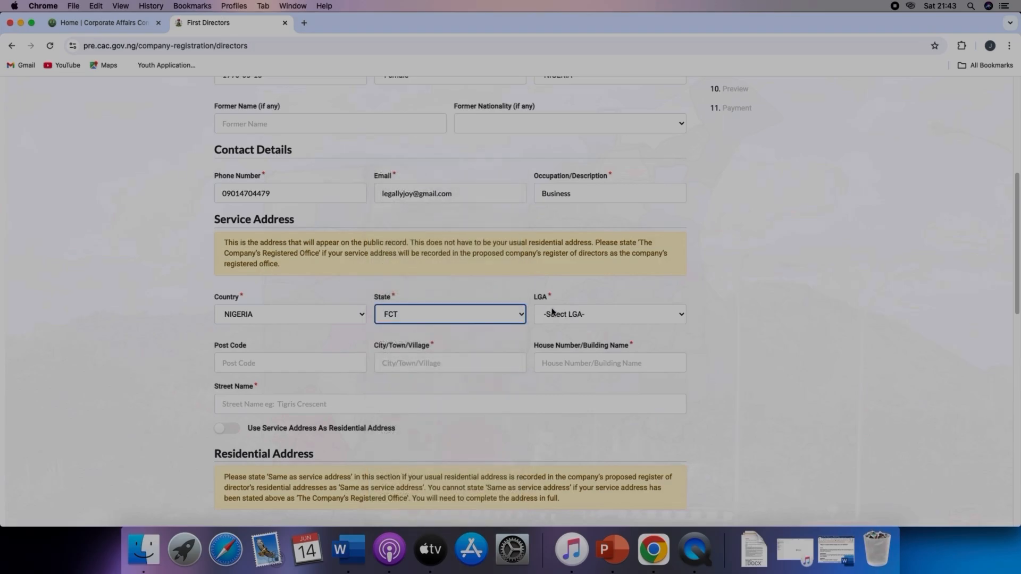
pyautogui.click(556, 314)
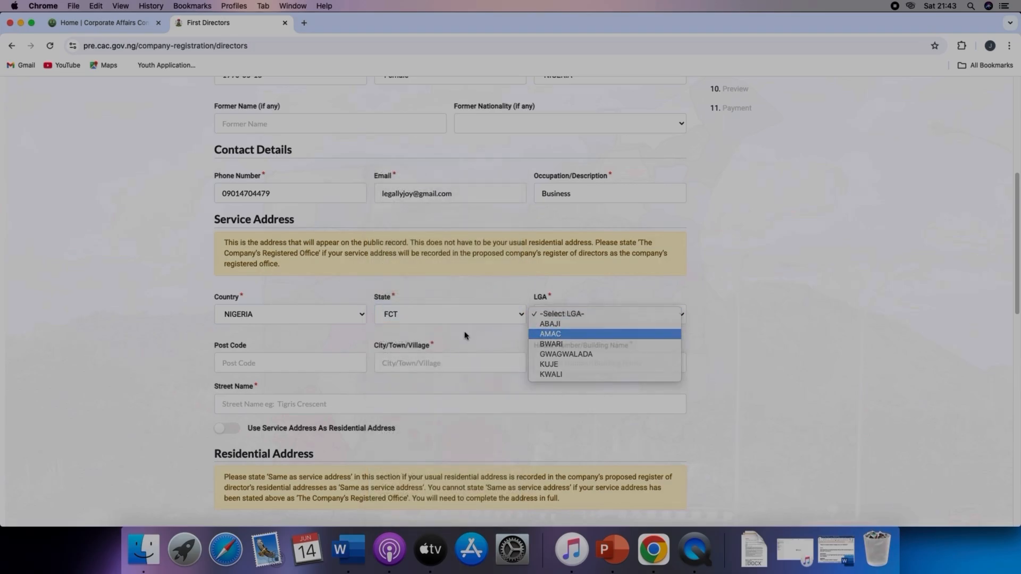
pyautogui.click(553, 334)
# Step: Enter the service address city, house number and street name
pyautogui.scroll(-1, 385, 349)
pyautogui.click(409, 330)
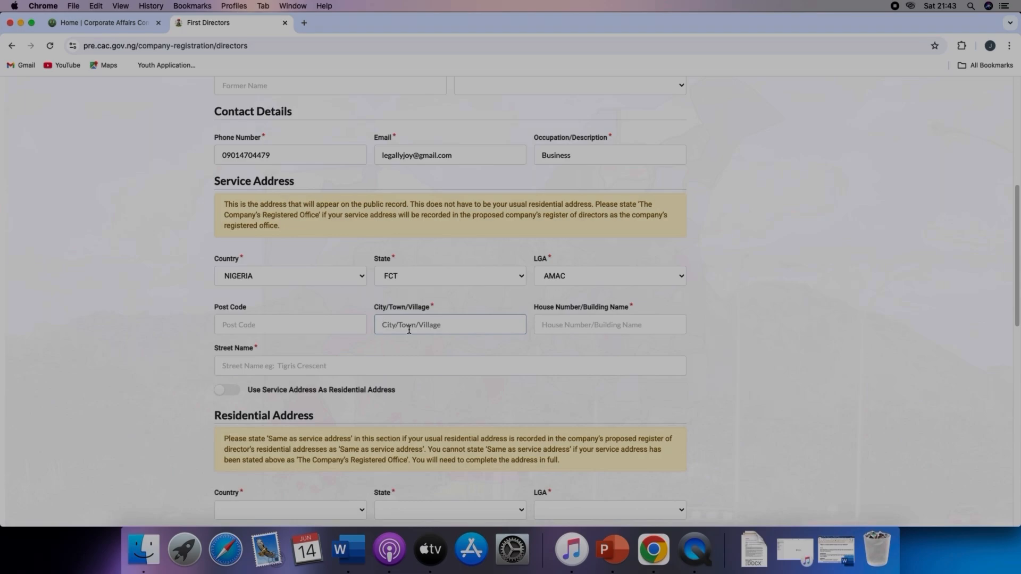
pyautogui.write('Abuja')
pyautogui.click(577, 328)
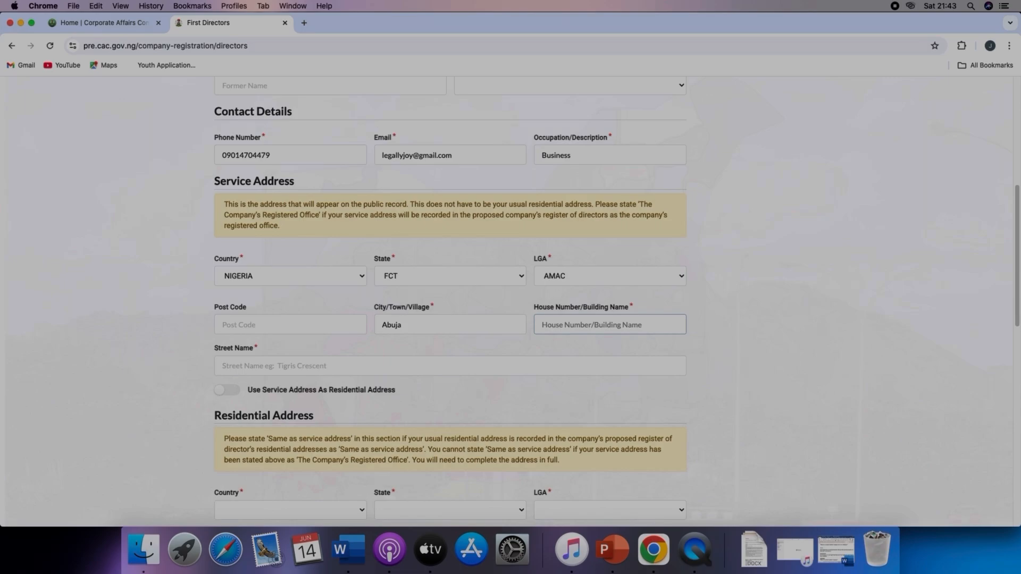
pyautogui.write('No. 1,')
pyautogui.click(256, 367)
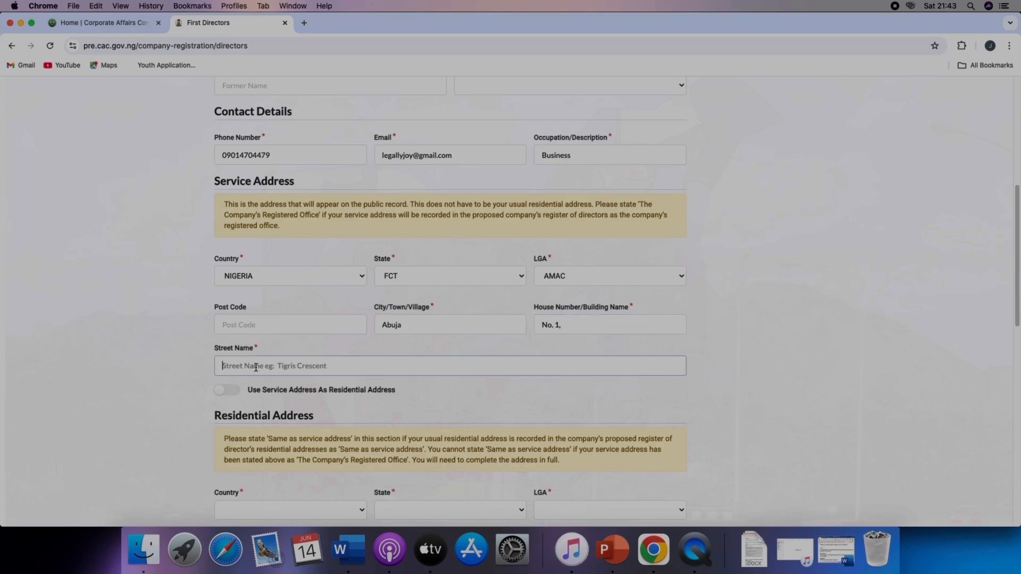
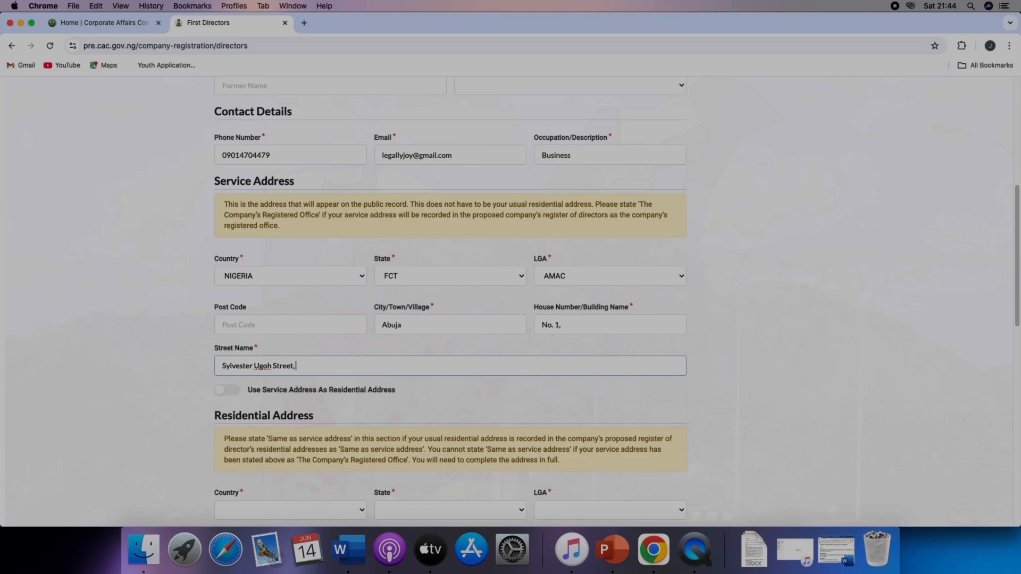
# Step: Use the service address as the residential address and make the director a shareholder
pyautogui.scroll(-3, 271, 319)
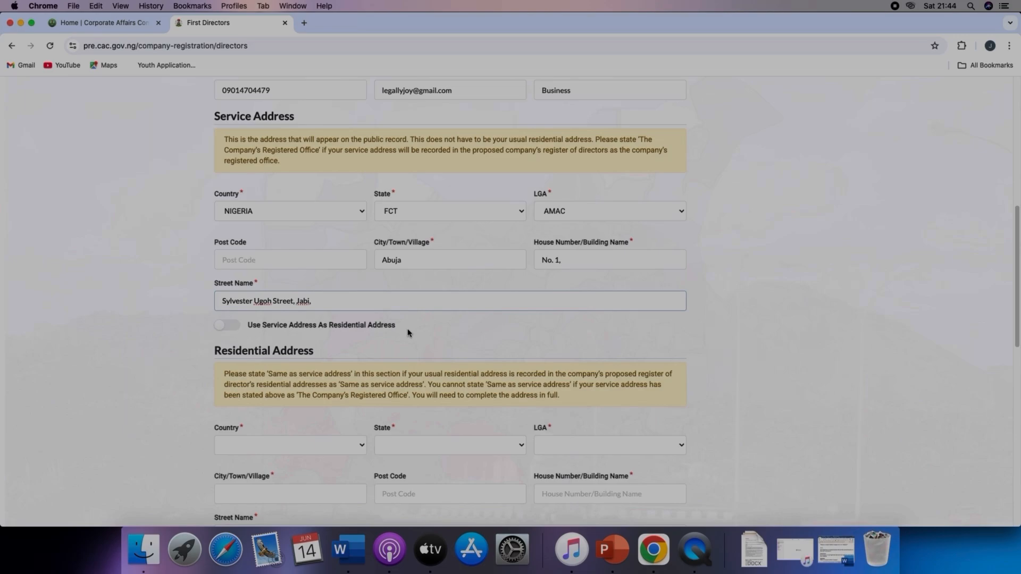
pyautogui.click(238, 328)
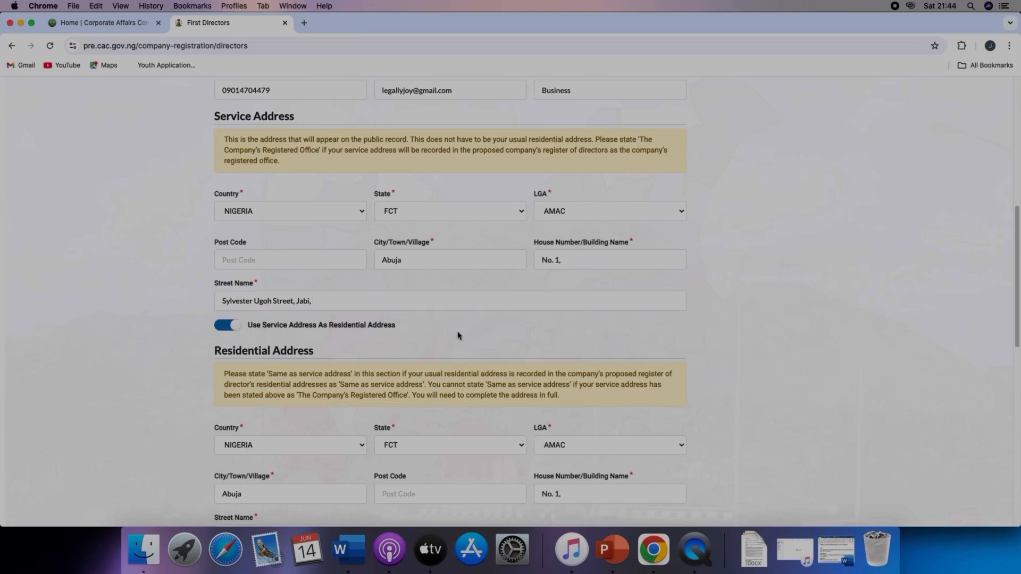
pyautogui.scroll(-5, 535, 314)
pyautogui.scroll(-9, 533, 314)
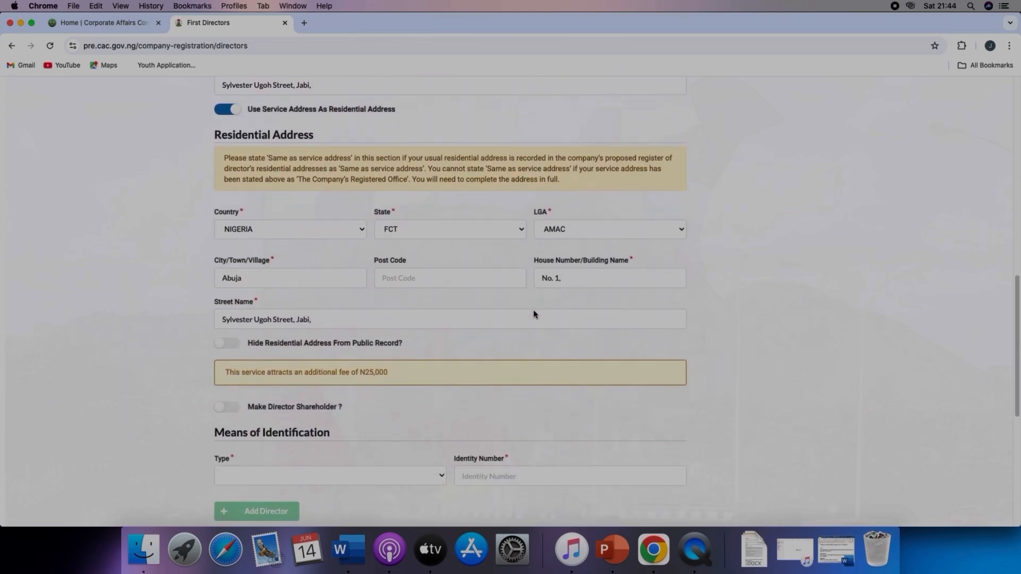
pyautogui.scroll(-1, 533, 314)
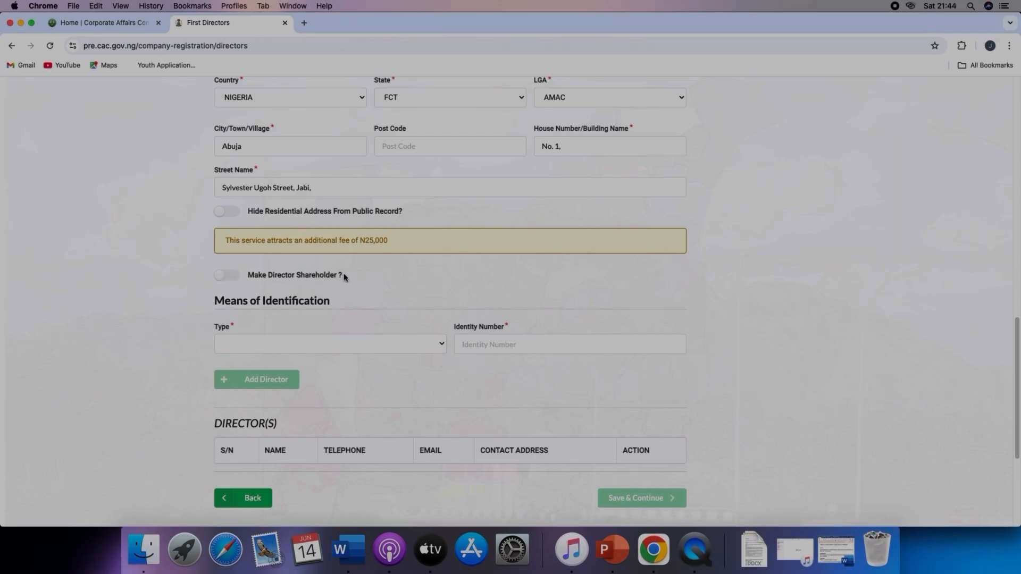
pyautogui.click(240, 278)
# Step: Set the director's means of identification to National ID Card and enter the director's identity number
pyautogui.click(256, 349)
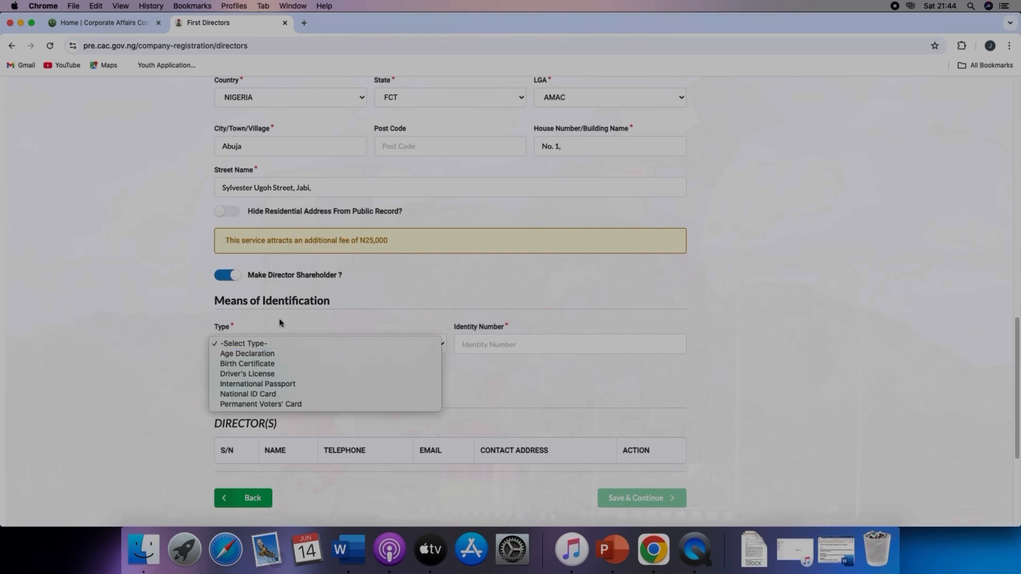
pyautogui.click(291, 398)
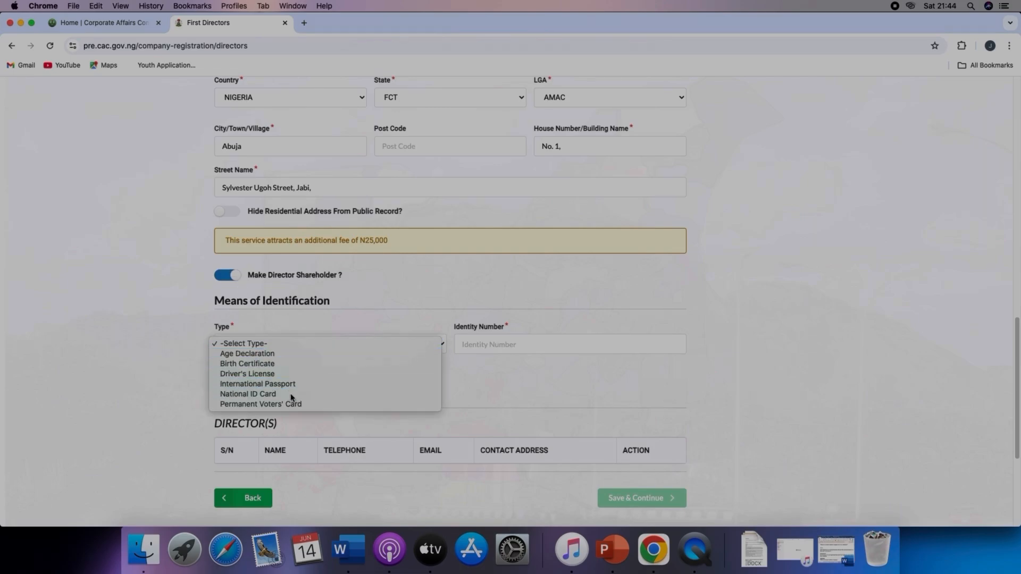
pyautogui.click(497, 344)
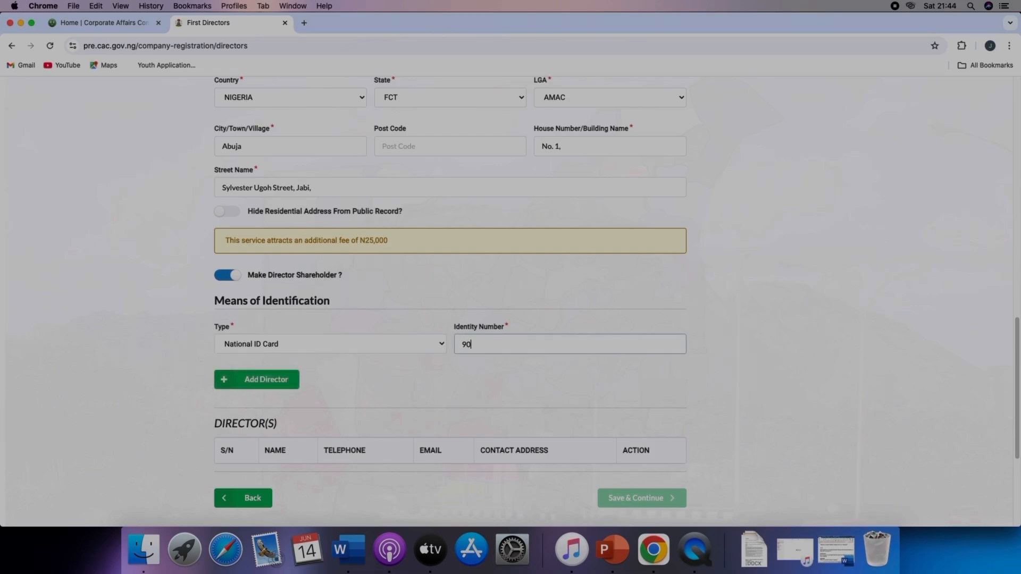
# Step: Add the director, save the directors page and skip the optional secretary section
pyautogui.click(267, 381)
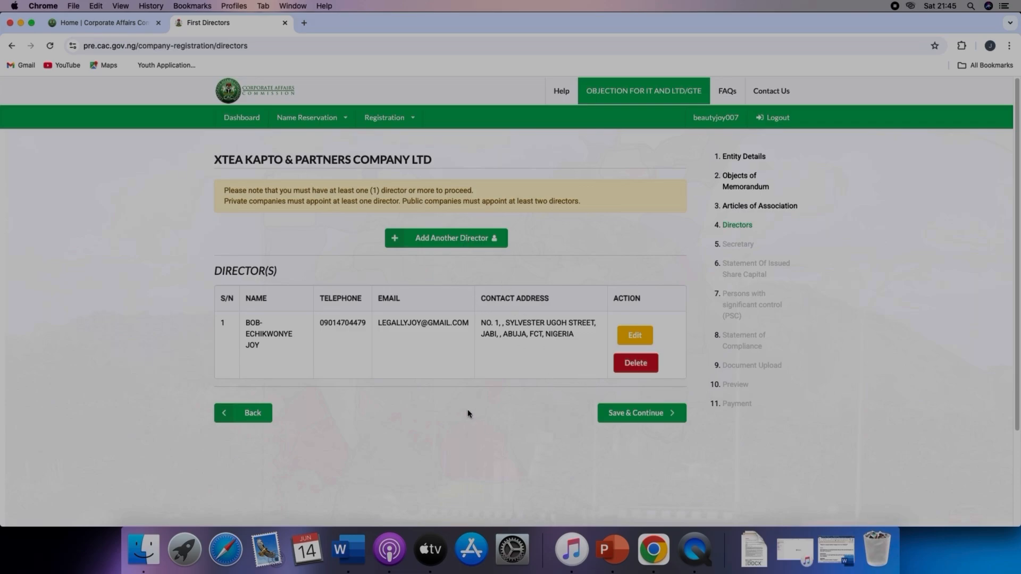
pyautogui.click(645, 418)
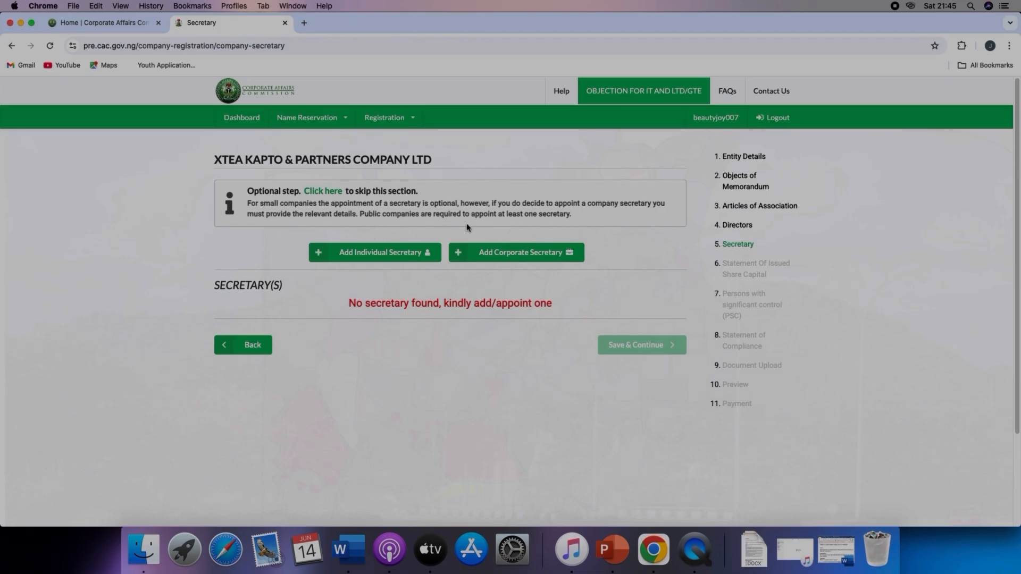
pyautogui.click(325, 193)
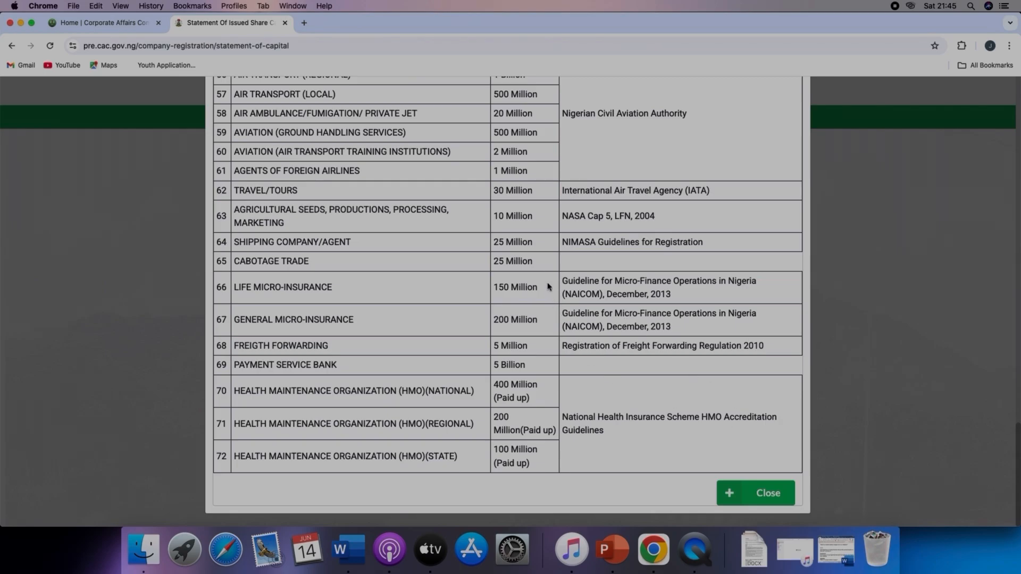
# Step: Review the minimum share capital requirements table for regulated business types, then close it
pyautogui.scroll(4, 548, 286)
pyautogui.scroll(7, 548, 285)
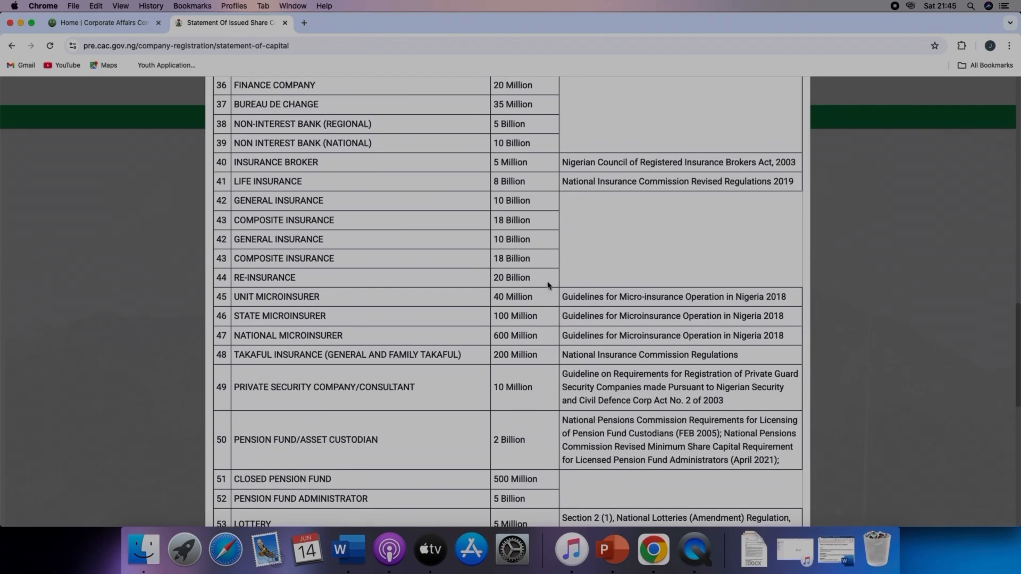
pyautogui.scroll(8, 548, 285)
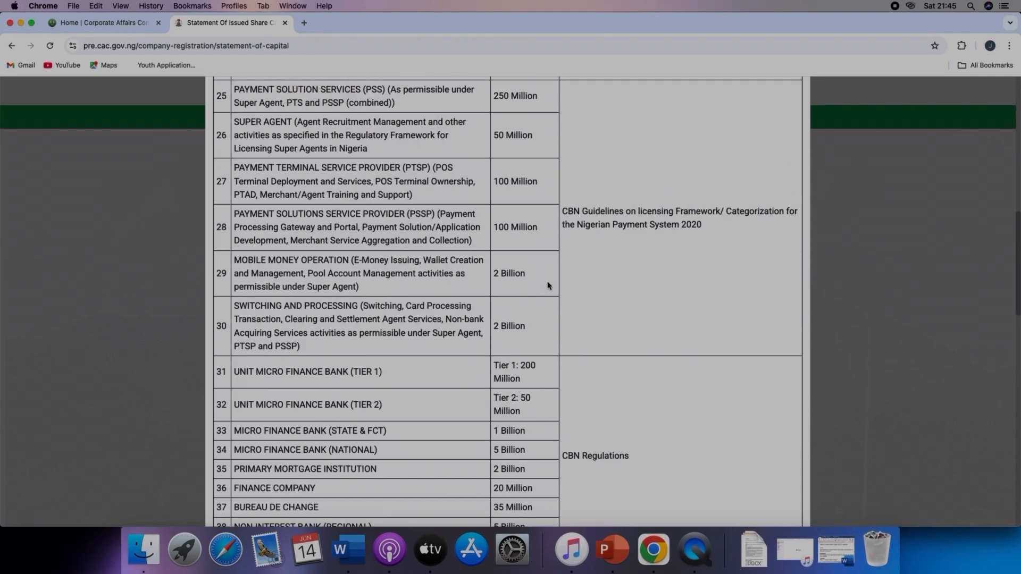
pyautogui.scroll(5, 548, 286)
pyautogui.scroll(-7, 549, 285)
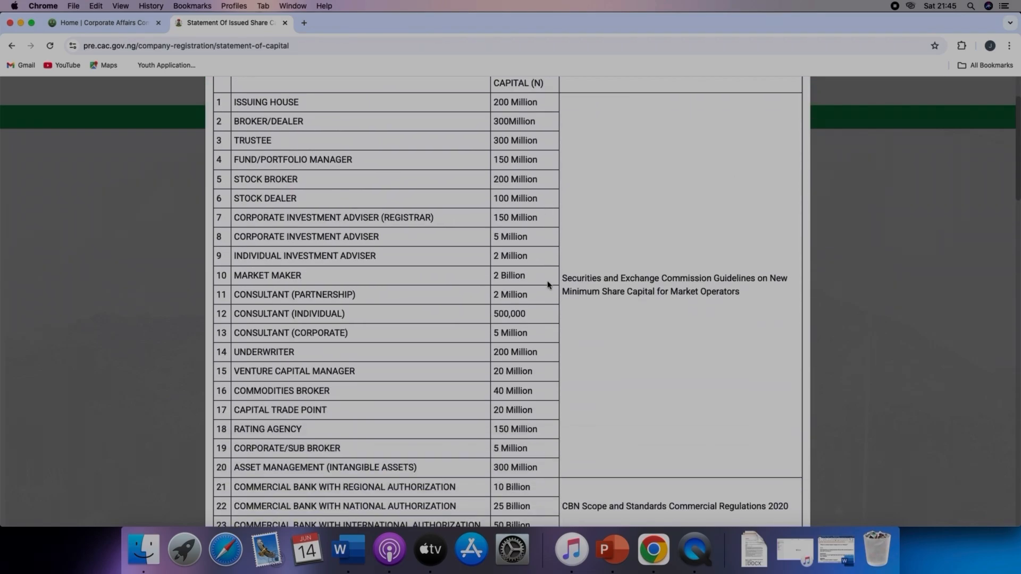
pyautogui.scroll(-15, 548, 285)
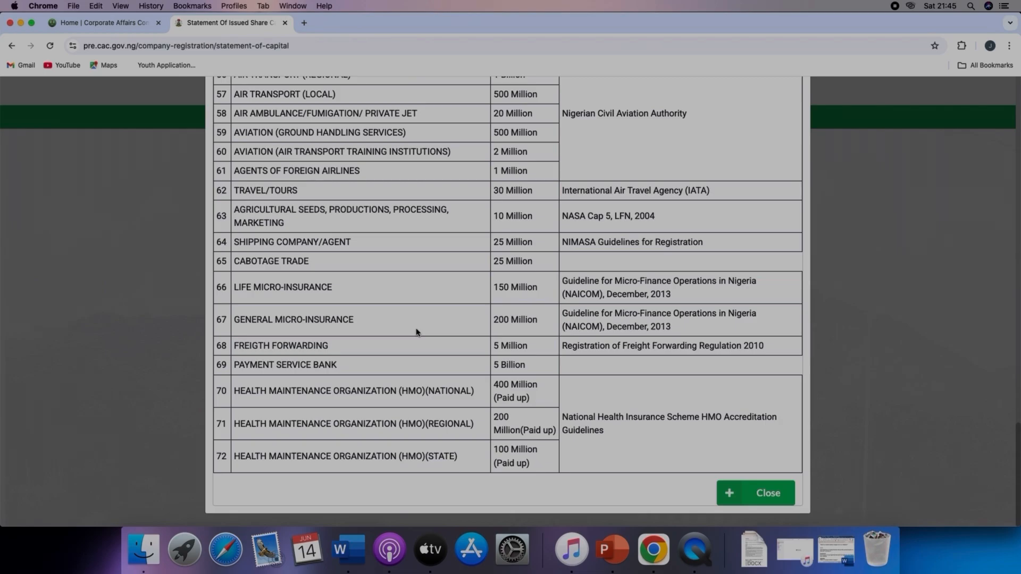
pyautogui.click(771, 498)
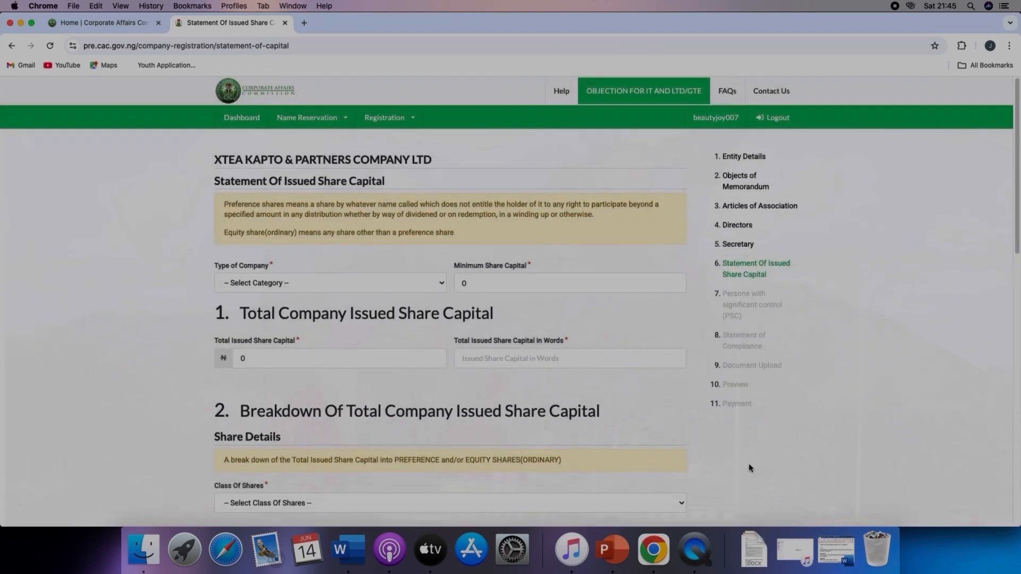
# Step: Set the company type to ENTITY WITH SHARES BELOW FIVE MILLION and the total issued share capital to 1,000,000
pyautogui.click(303, 288)
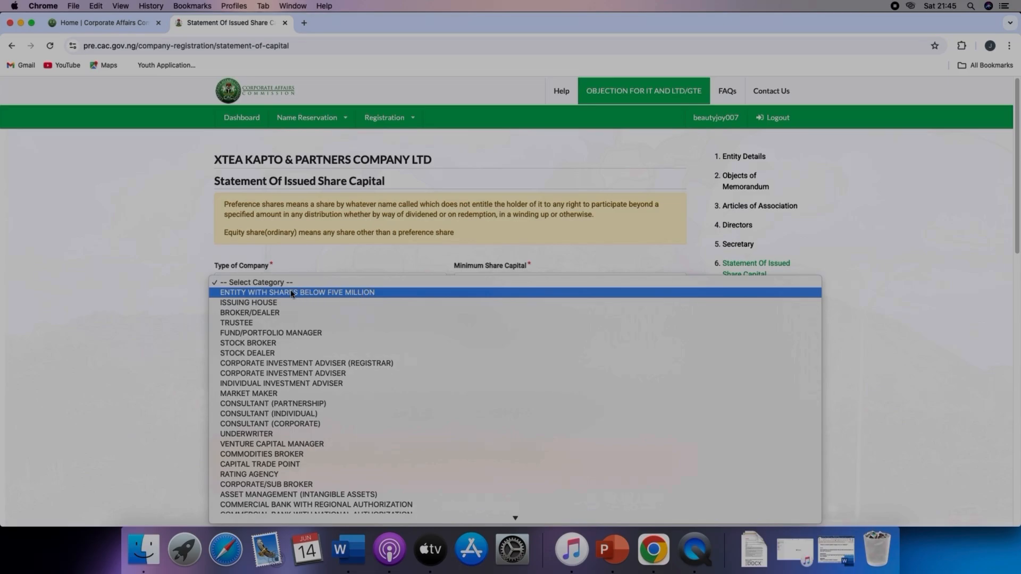
pyautogui.click(296, 293)
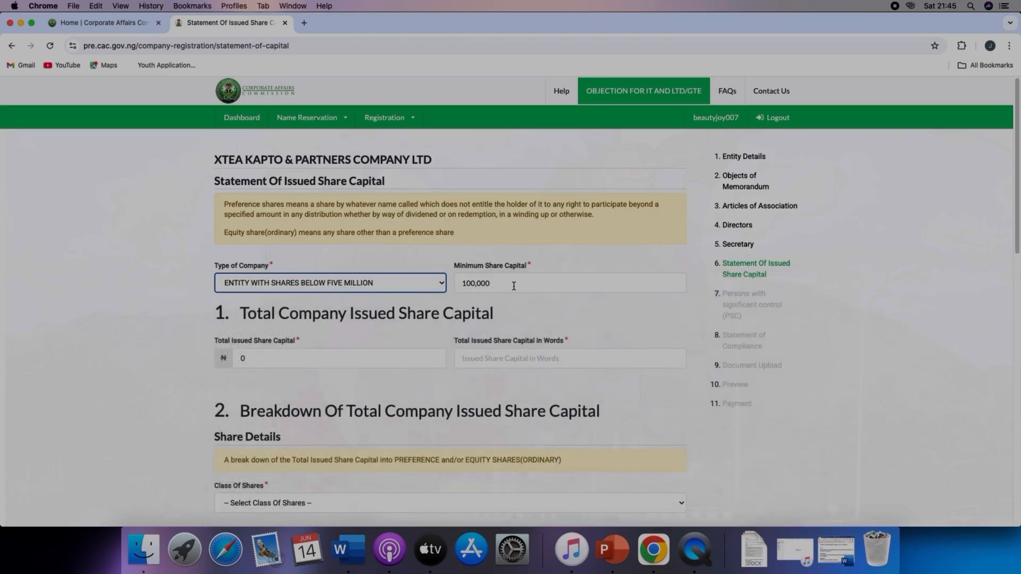
pyautogui.scroll(-3, 513, 286)
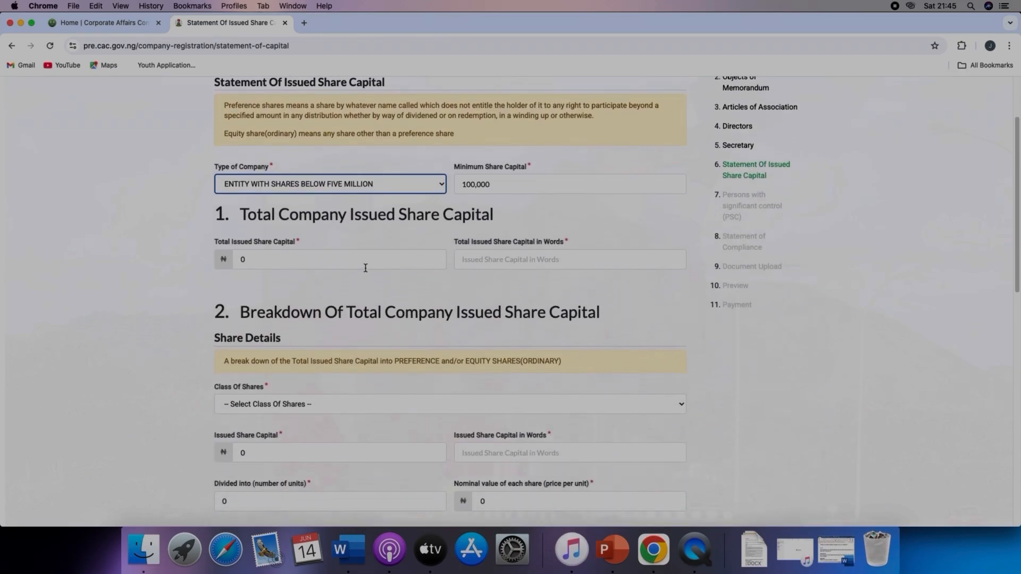
pyautogui.click(270, 261)
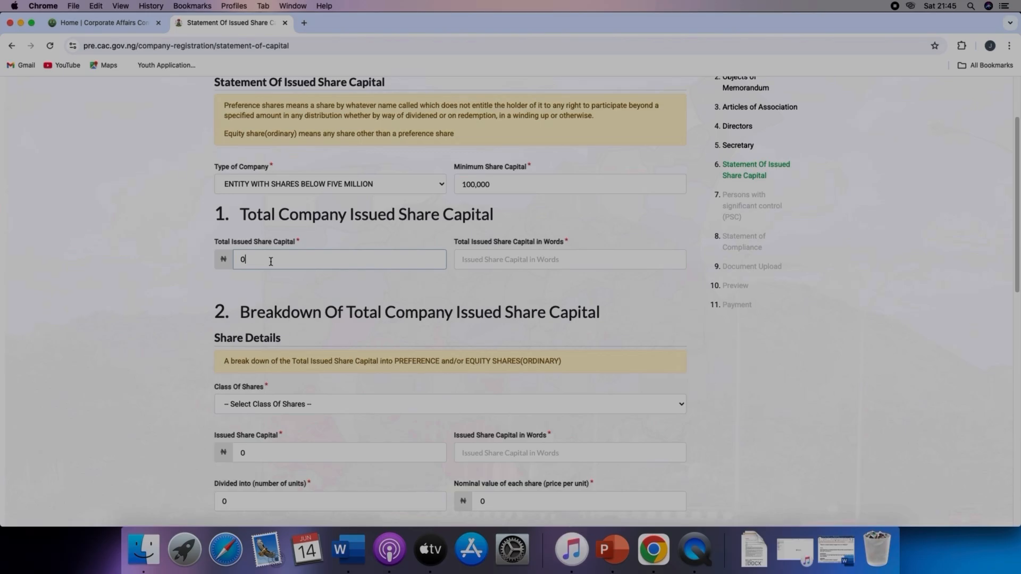
pyautogui.press('BackSpace')
pyautogui.write('1')
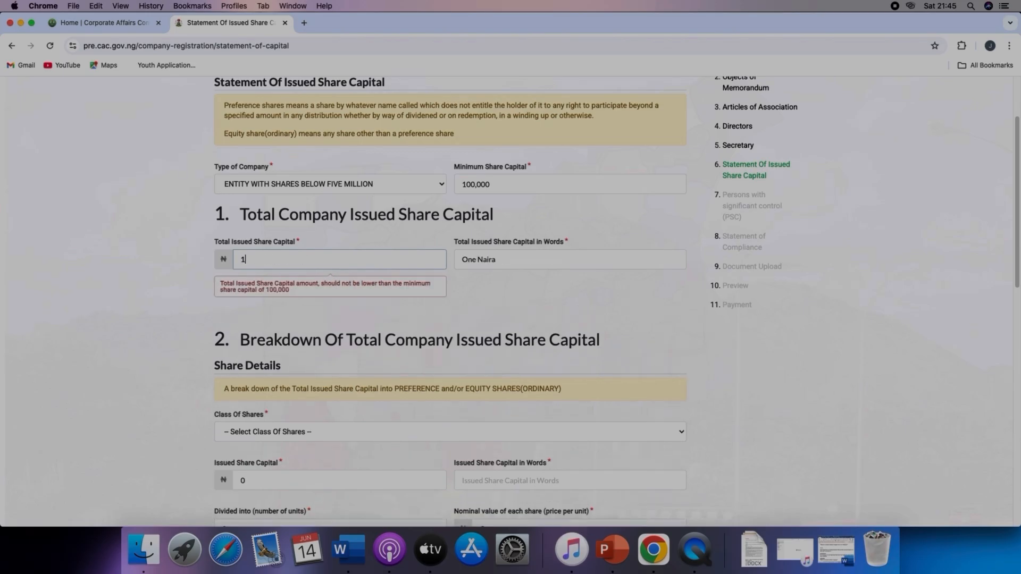
pyautogui.write(',000,000')
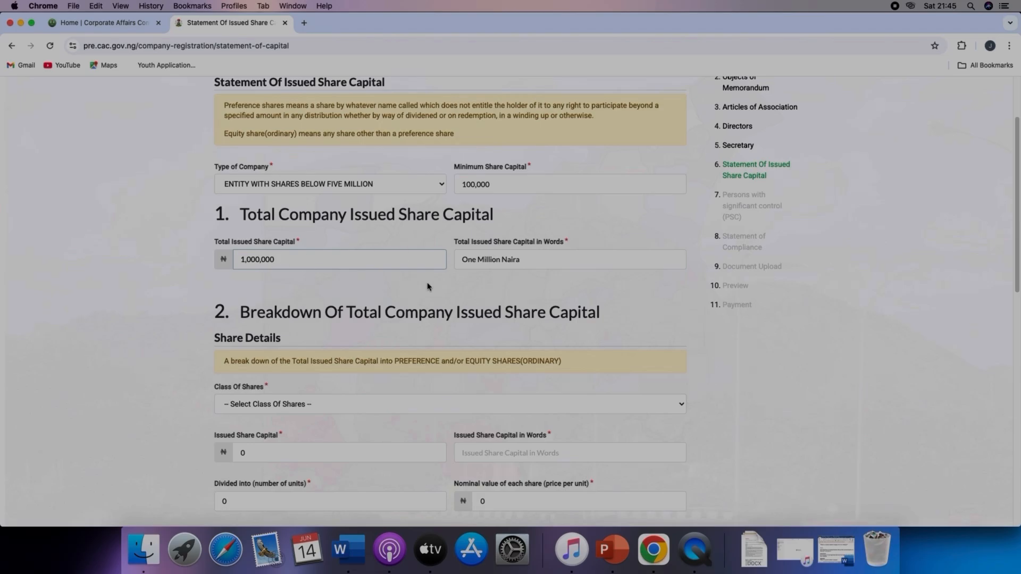
# Step: Set the share class to EQUITY (ORDINARY) with an issued share capital of 1,000,000
pyautogui.scroll(-5, 358, 309)
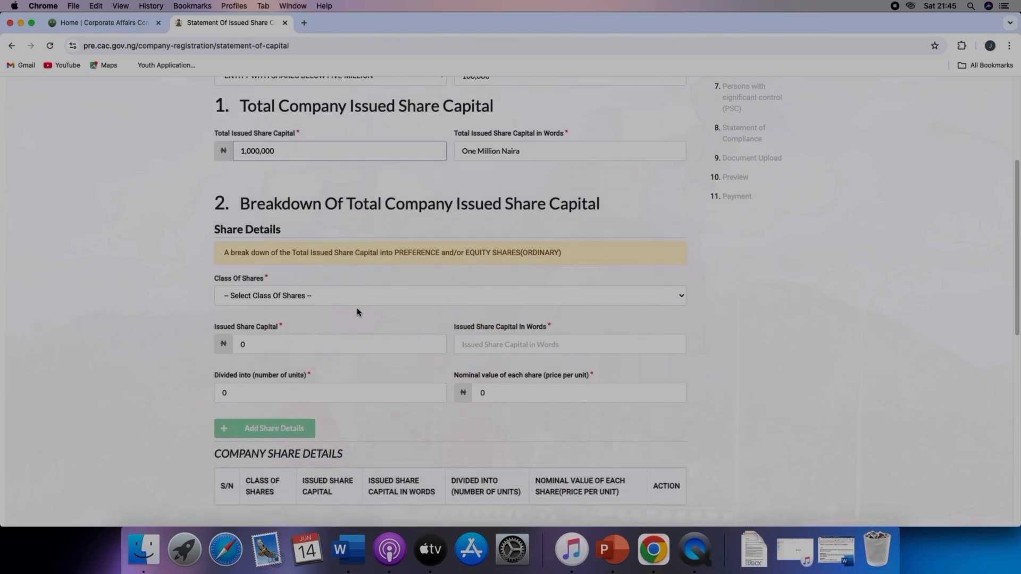
pyautogui.click(324, 286)
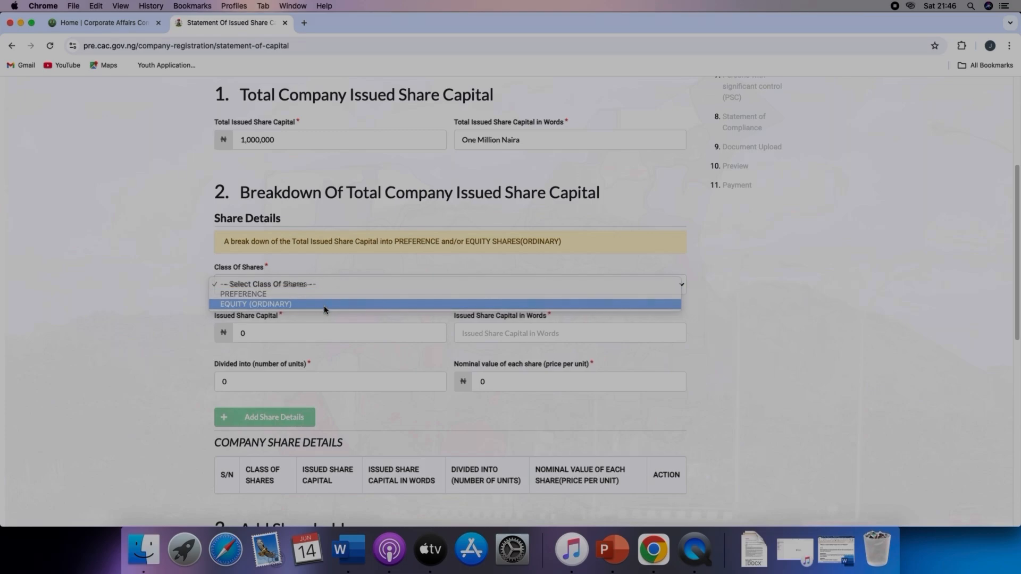
pyautogui.click(324, 305)
pyautogui.scroll(-2, 326, 314)
pyautogui.scroll(-2, 298, 276)
pyautogui.click(266, 234)
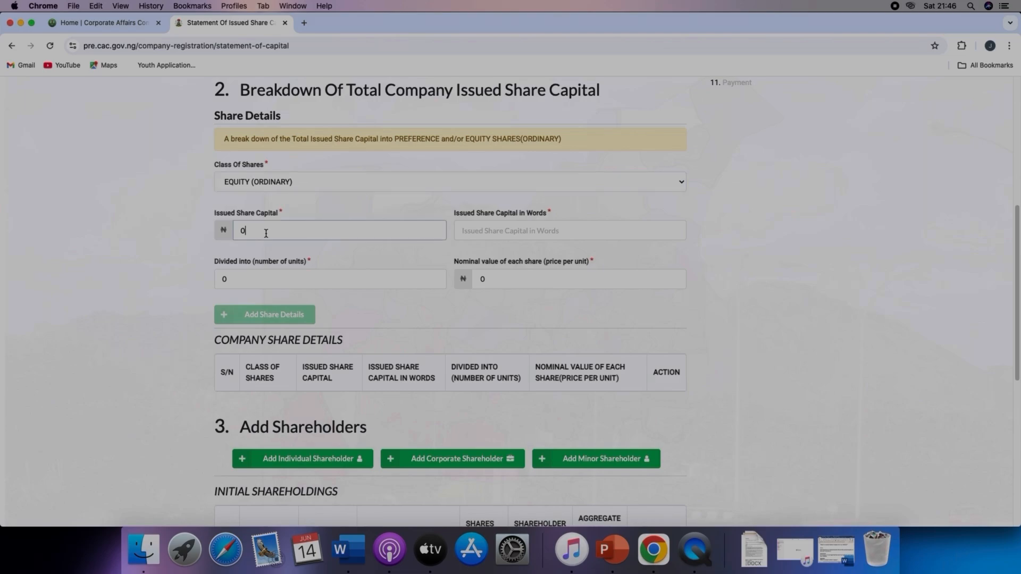
pyautogui.press('BackSpace')
pyautogui.write('100,000')
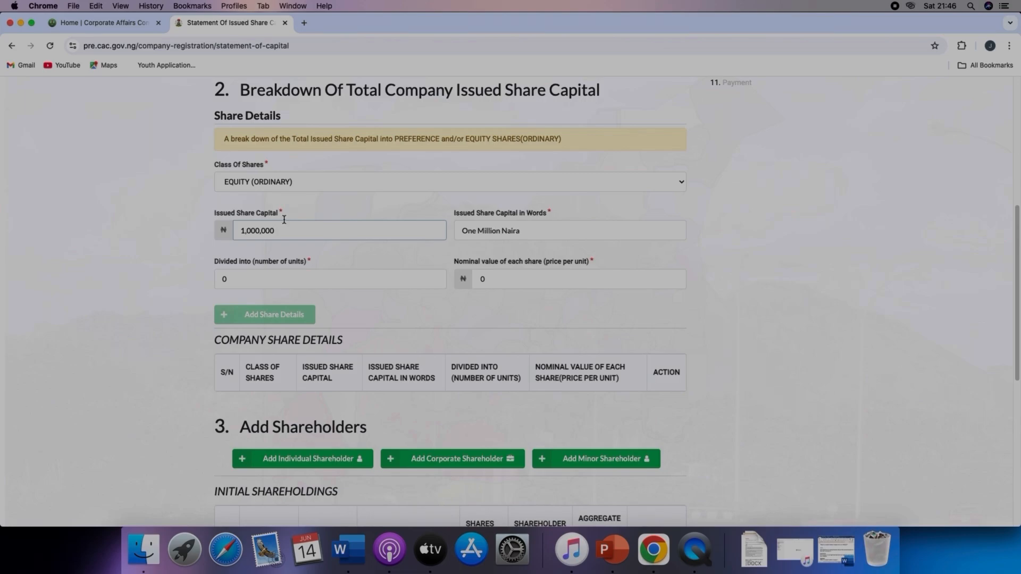
# Step: Divide the shares into 1,000,000 units and add the share details to the company share table
pyautogui.click(233, 285)
pyautogui.press('BackSpace')
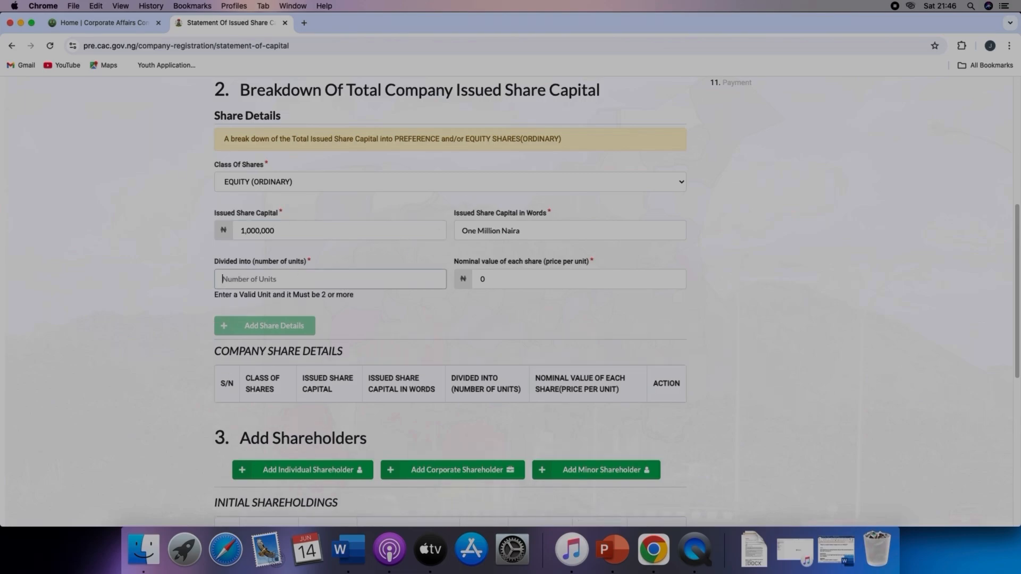
pyautogui.write('1000000')
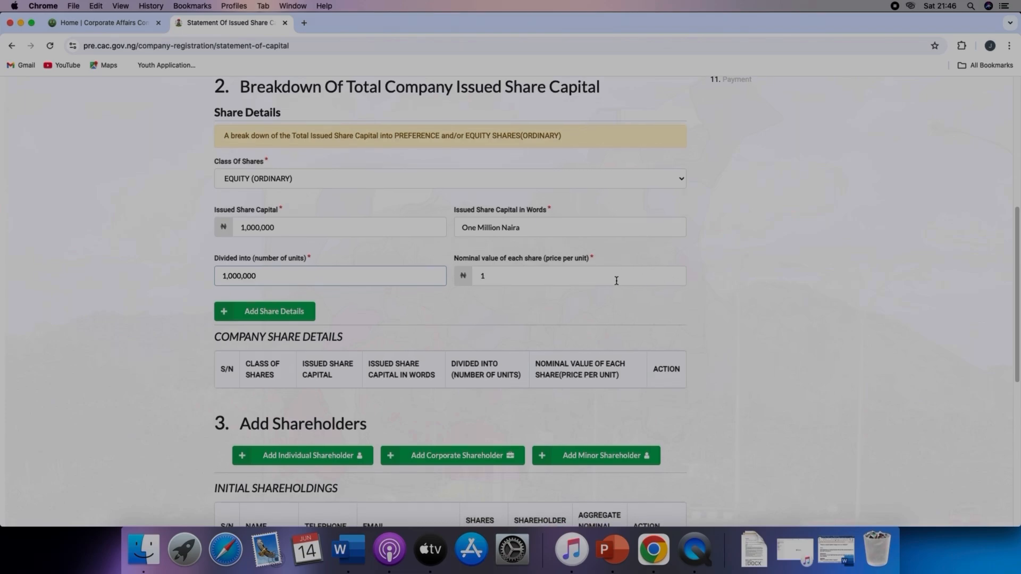
pyautogui.scroll(-5, 532, 249)
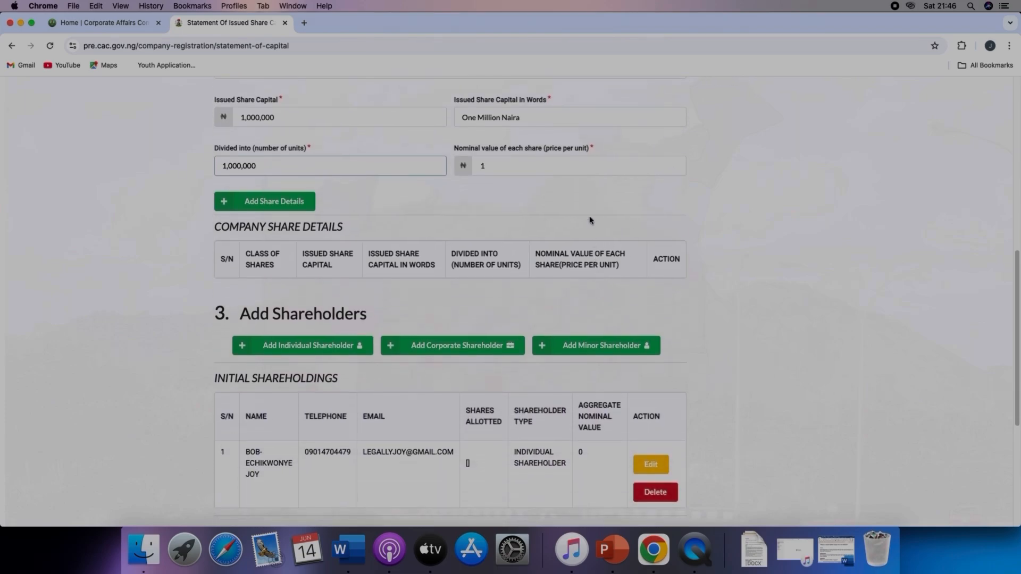
pyautogui.scroll(2, 447, 153)
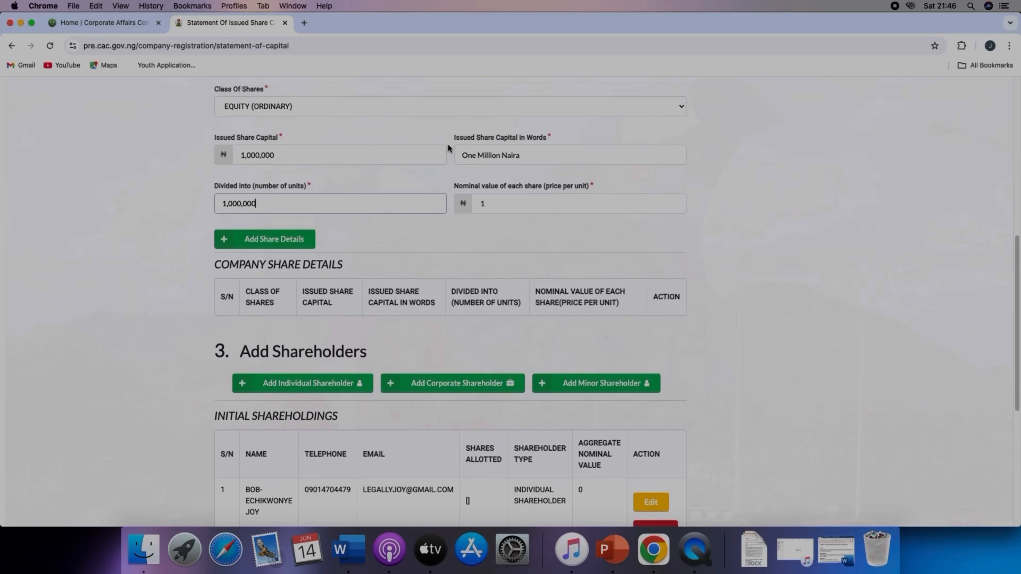
pyautogui.scroll(-1, 447, 152)
pyautogui.click(247, 220)
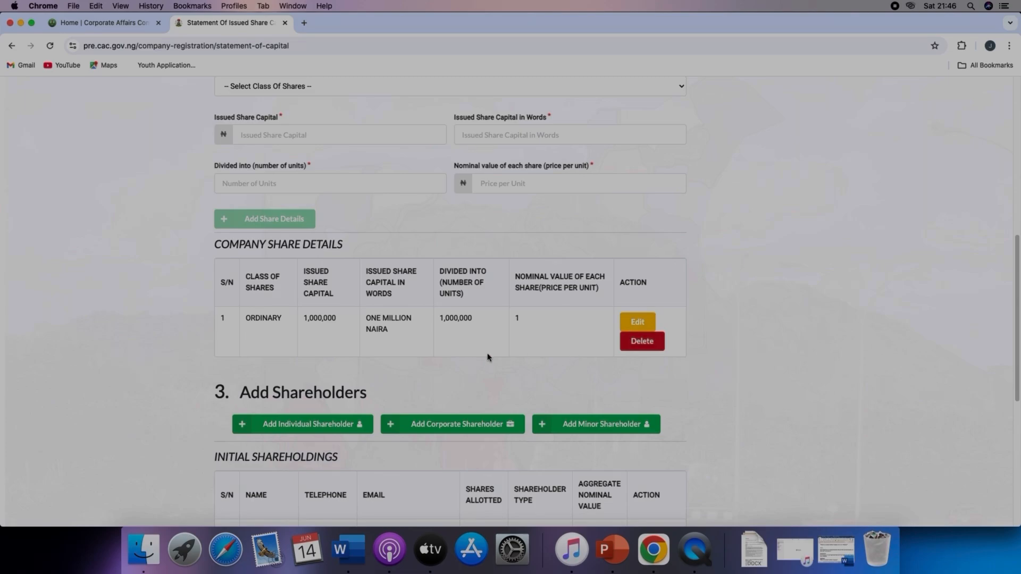
# Step: Open the form for adding an individual shareholder
pyautogui.scroll(-4, 394, 343)
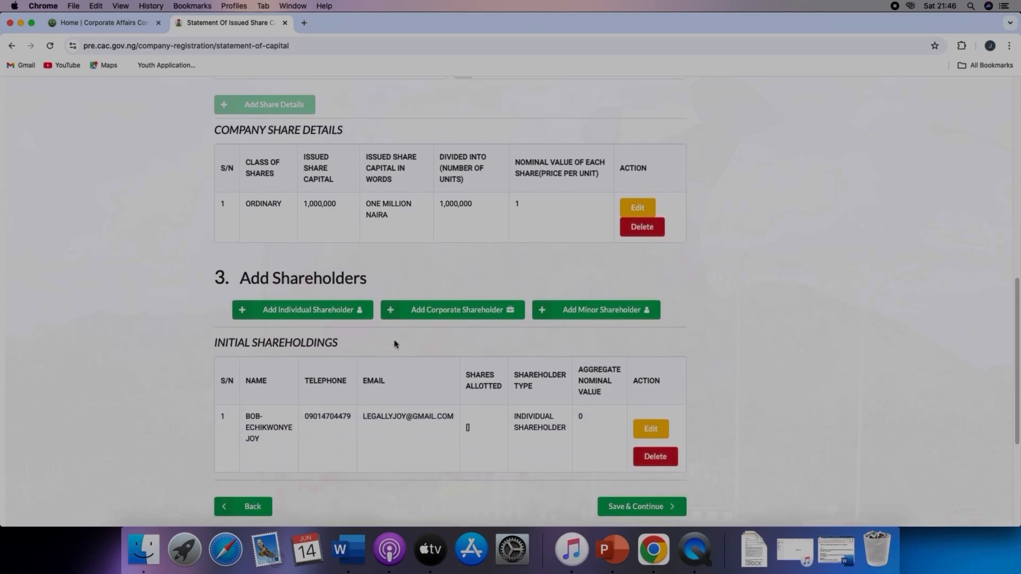
pyautogui.scroll(-2, 394, 344)
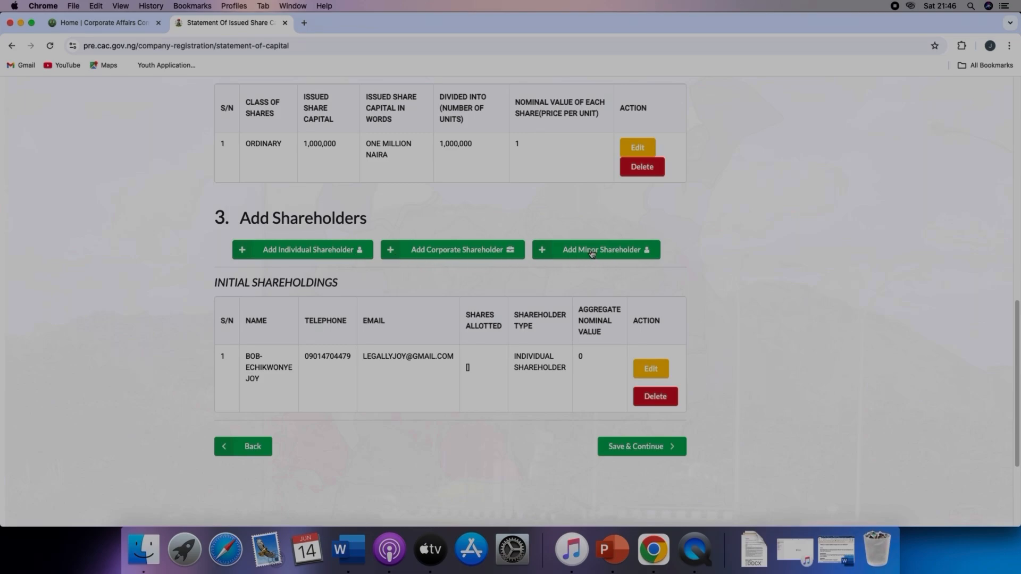
pyautogui.click(301, 250)
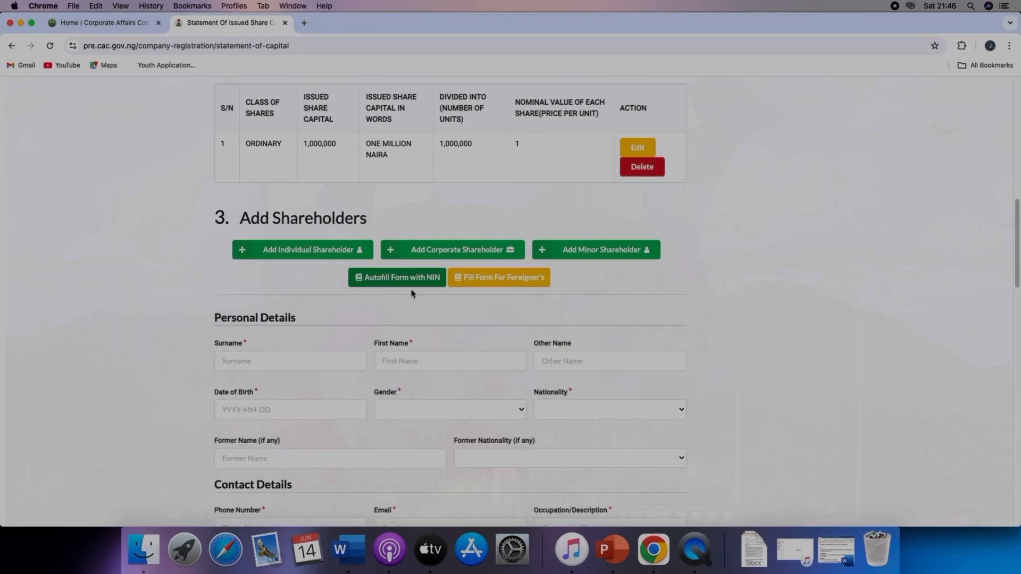
pyautogui.scroll(-1, 425, 297)
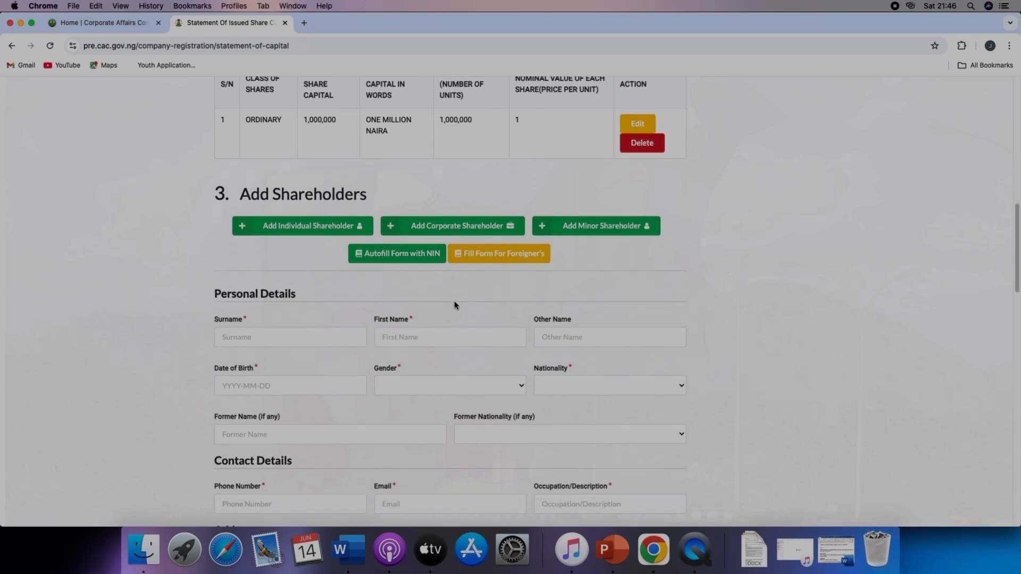
pyautogui.click(410, 241)
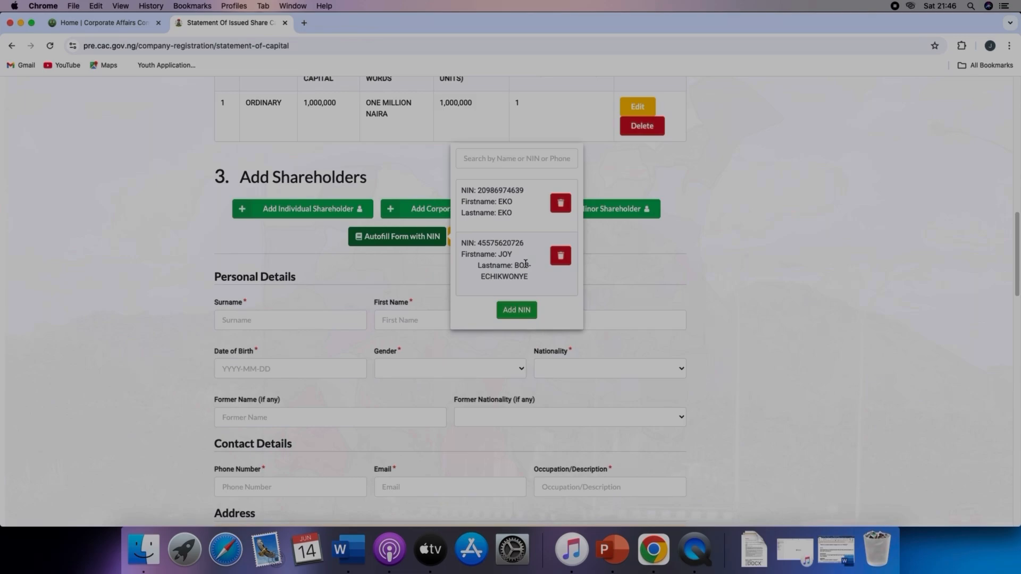
pyautogui.click(418, 261)
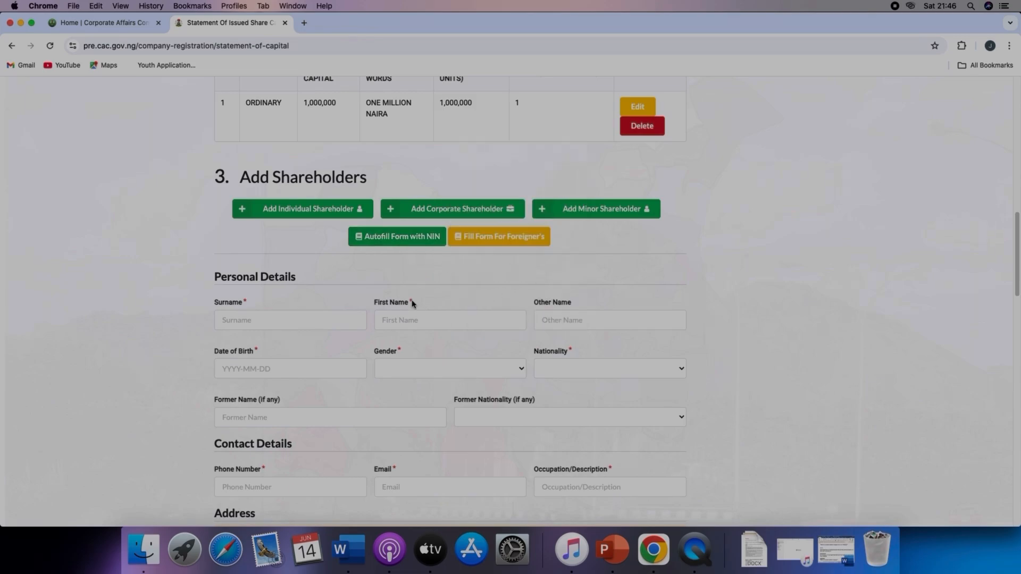
# Step: Look through the shareholder form's address, identification and share allotment fields
pyautogui.scroll(-8, 319, 314)
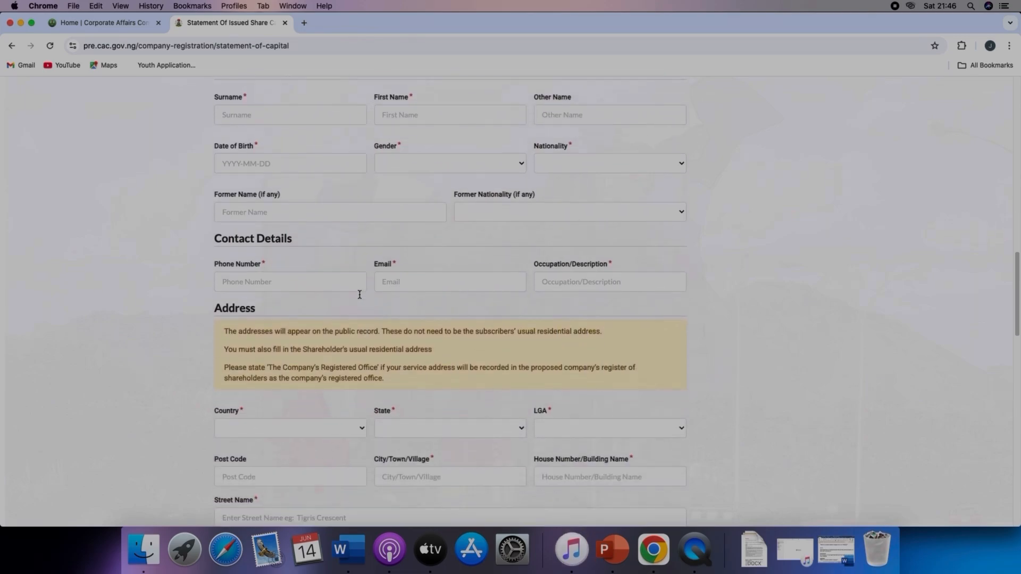
pyautogui.scroll(-6, 360, 296)
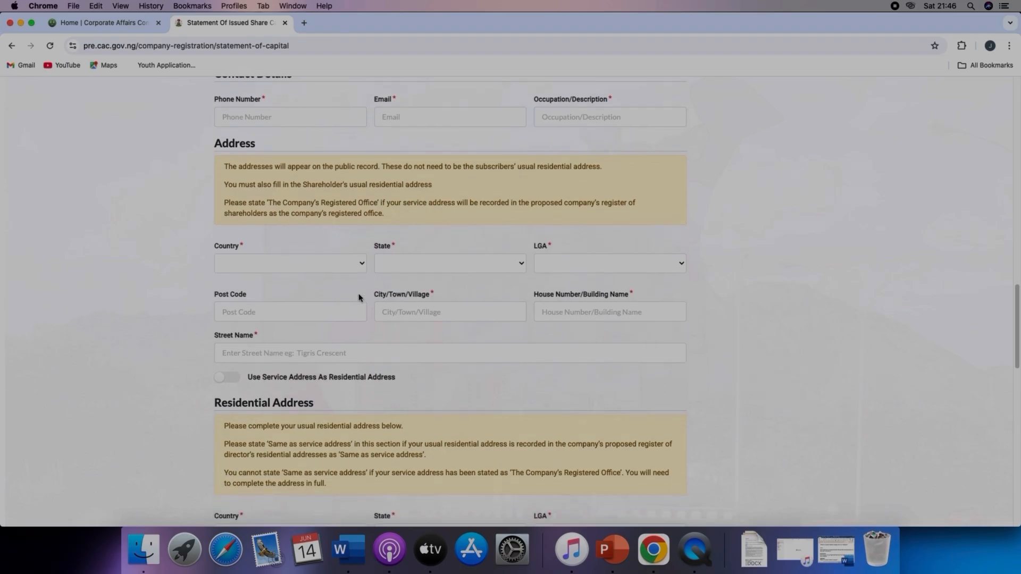
pyautogui.scroll(-15, 359, 298)
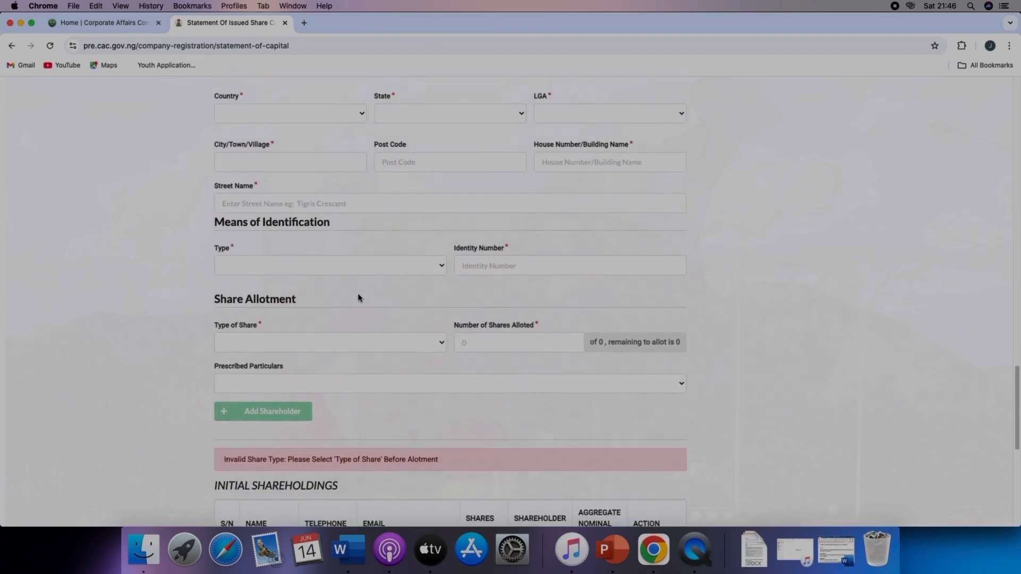
# Step: Open the existing individual shareholder's entry in the initial shareholdings table for editing
pyautogui.scroll(-9, 358, 297)
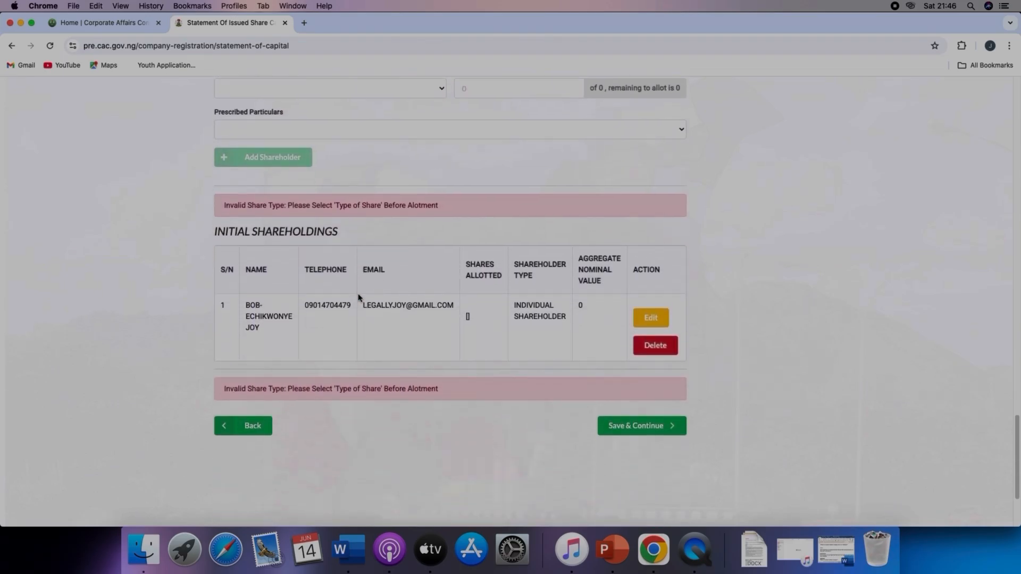
pyautogui.scroll(-1, 359, 298)
pyautogui.click(656, 320)
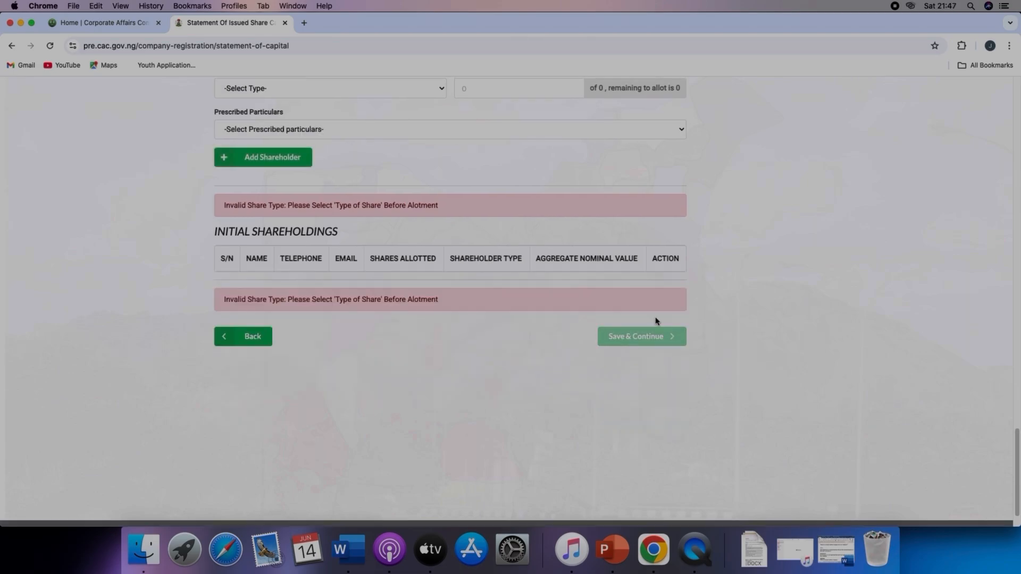
# Step: Allot the shareholder 1,000,000 shares of type EQUITY (ORDINARY)
pyautogui.scroll(15, 570, 258)
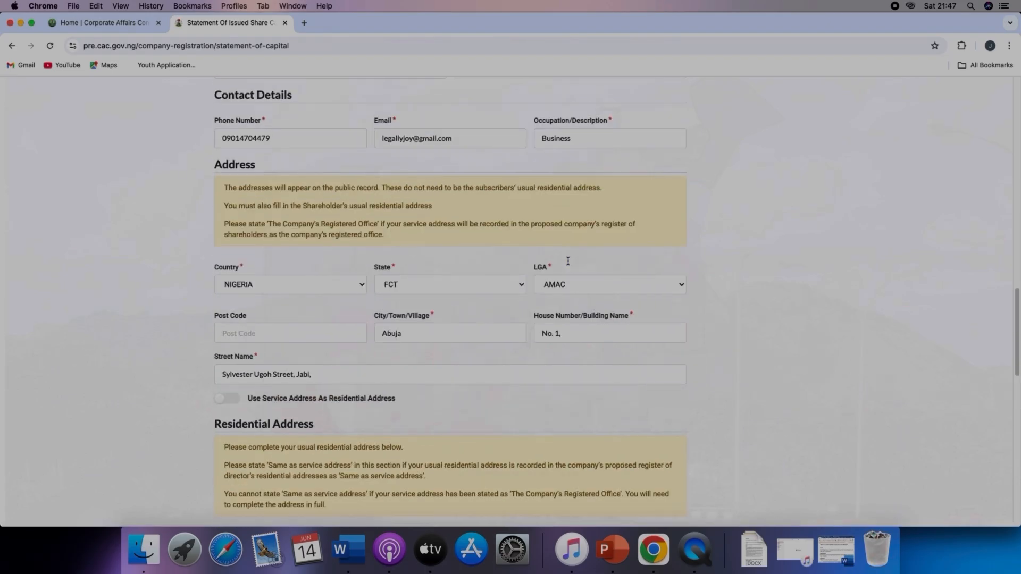
pyautogui.scroll(-5, 567, 263)
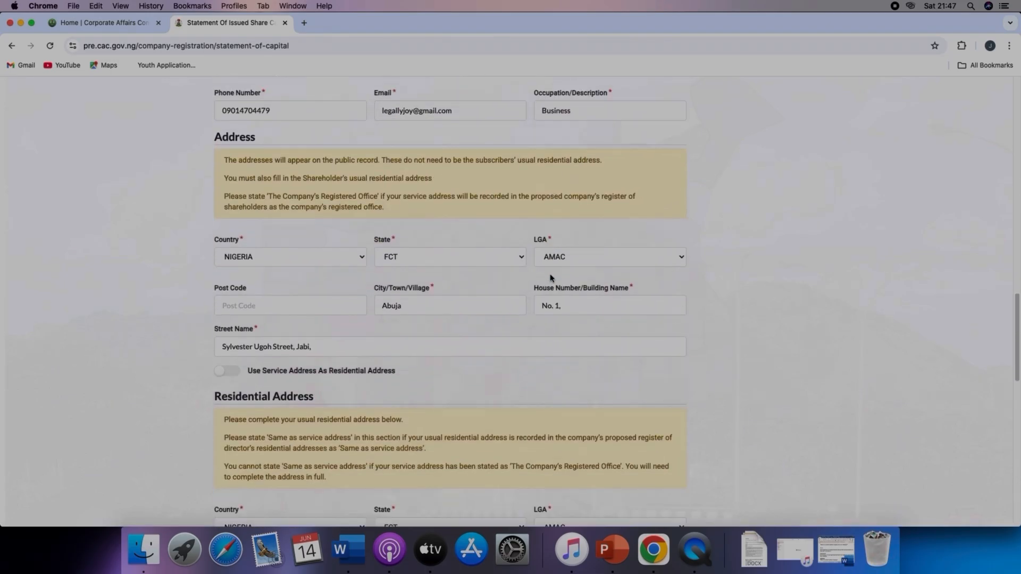
pyautogui.scroll(-13, 551, 275)
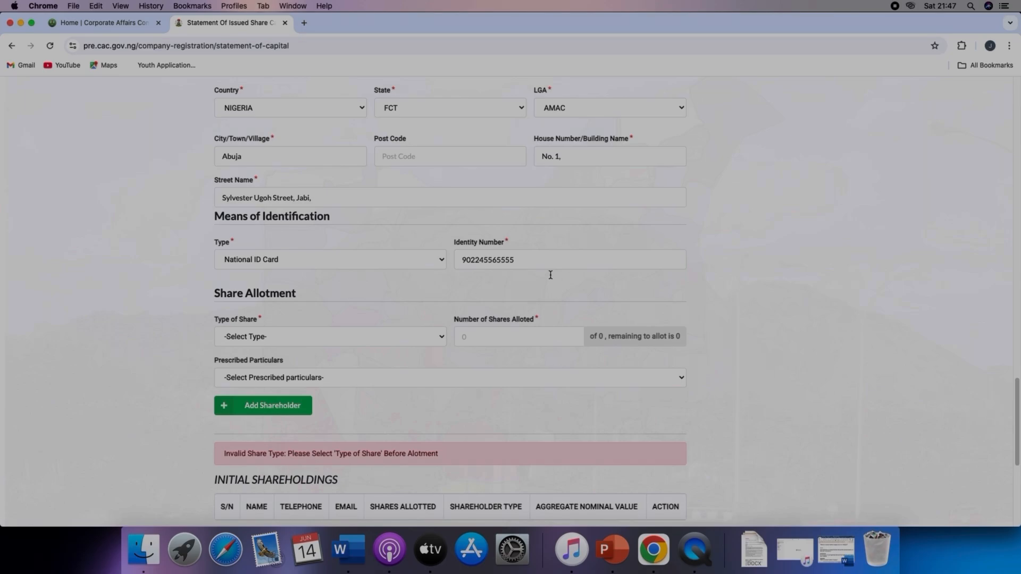
pyautogui.scroll(-1, 537, 282)
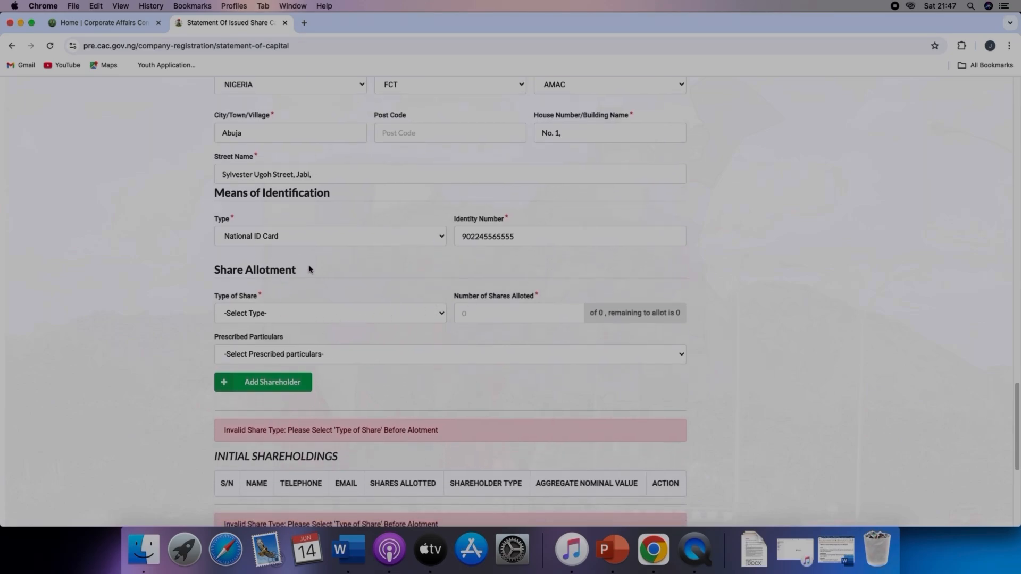
pyautogui.click(358, 313)
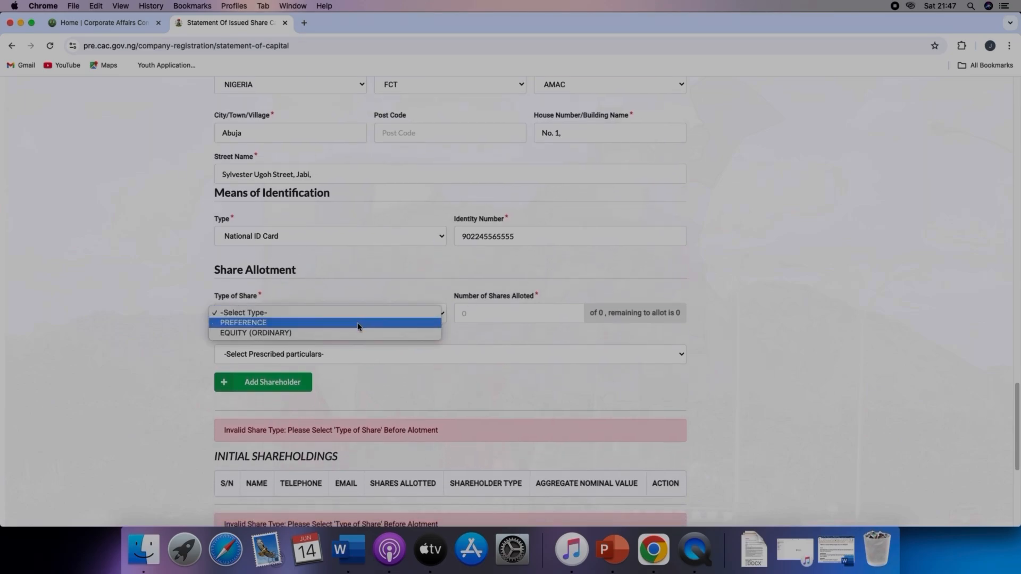
pyautogui.click(358, 333)
pyautogui.click(491, 315)
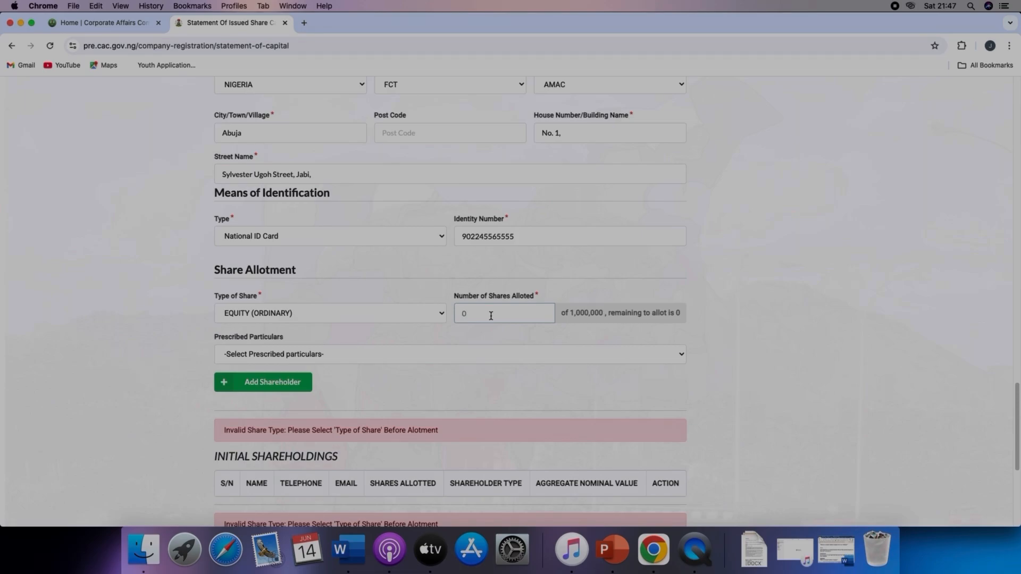
pyautogui.write('1,000,000')
# Step: Add the updated shareholder back to the shareholdings table and save the statement of share capital
pyautogui.click(349, 358)
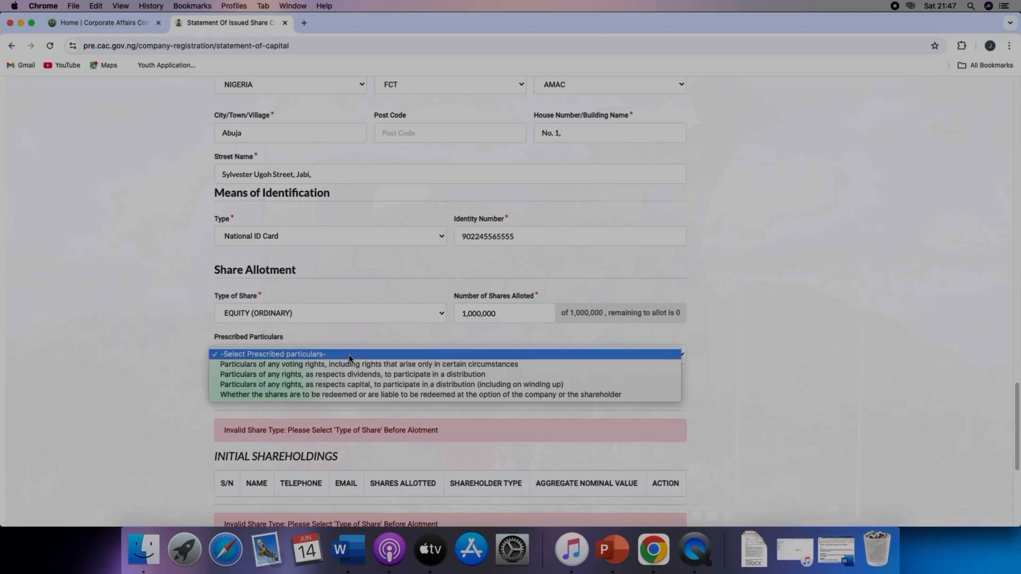
pyautogui.click(350, 356)
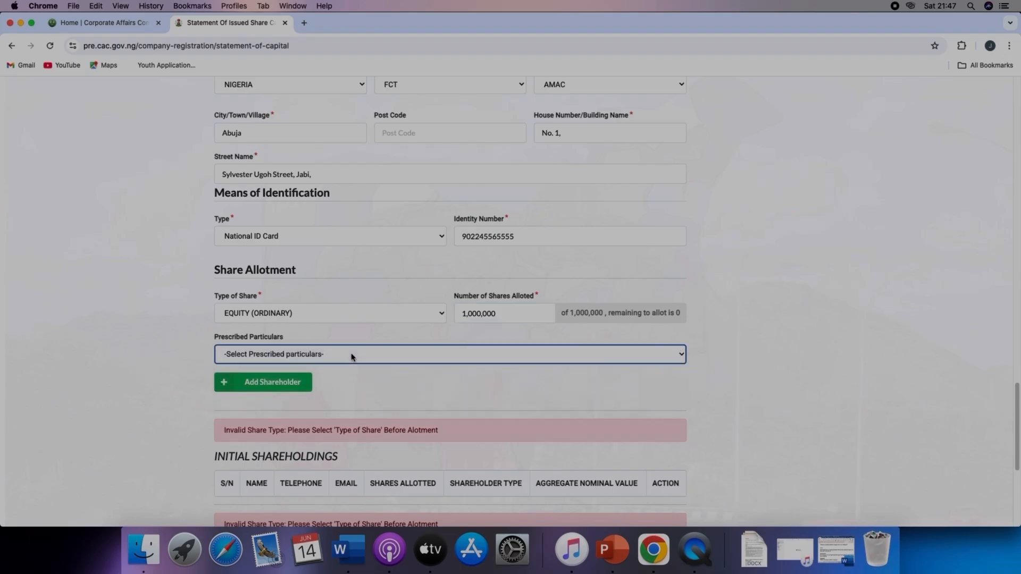
pyautogui.click(277, 383)
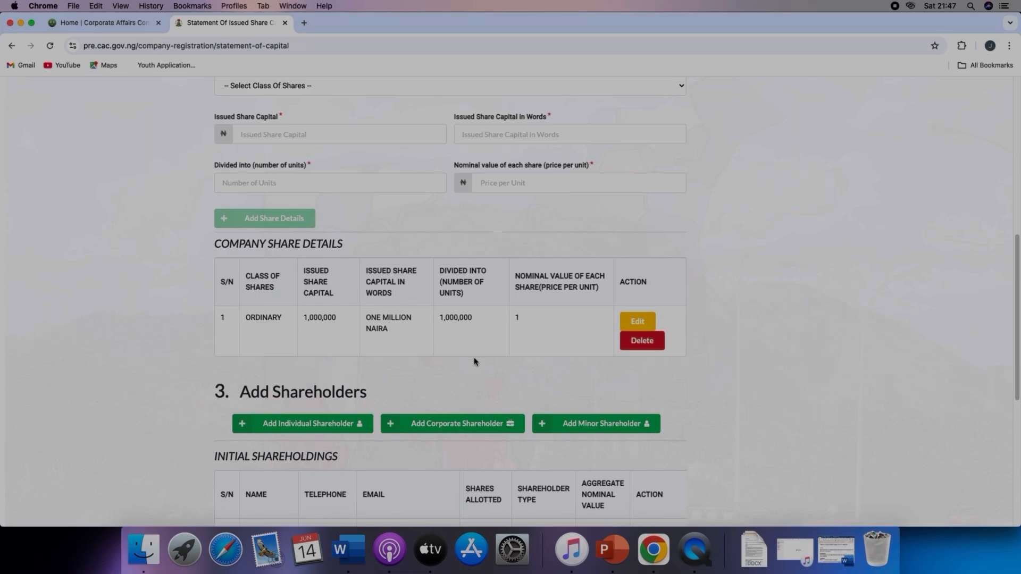
pyautogui.scroll(-5, 475, 362)
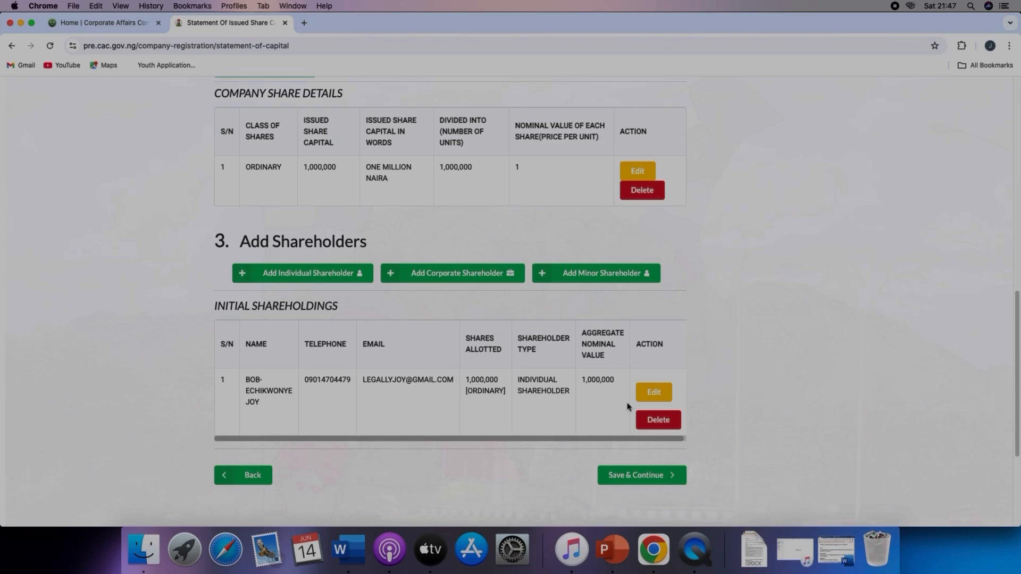
pyautogui.click(651, 473)
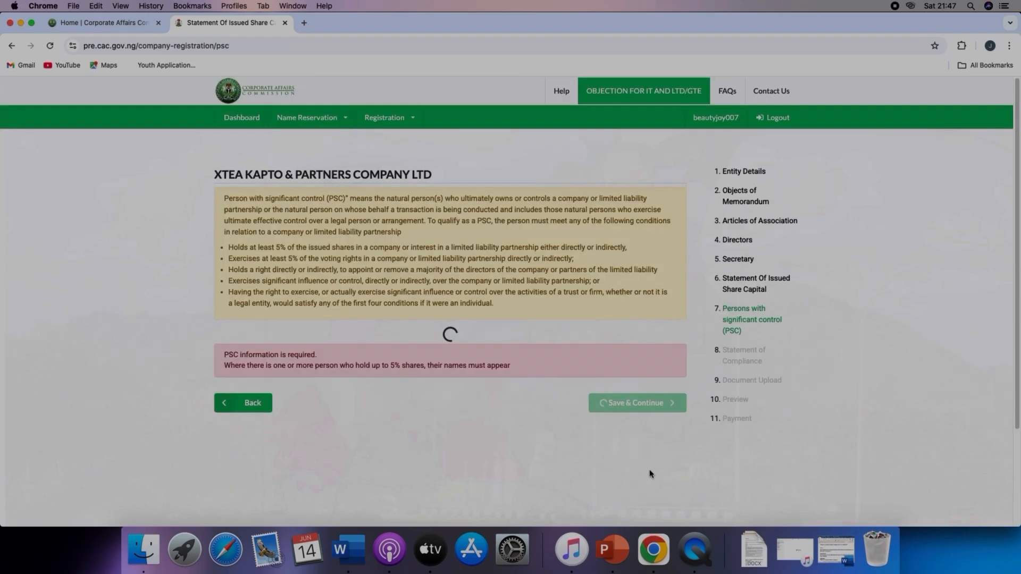
# Step: Review the persons with significant control list and continue to the next section
pyautogui.scroll(-2, 553, 420)
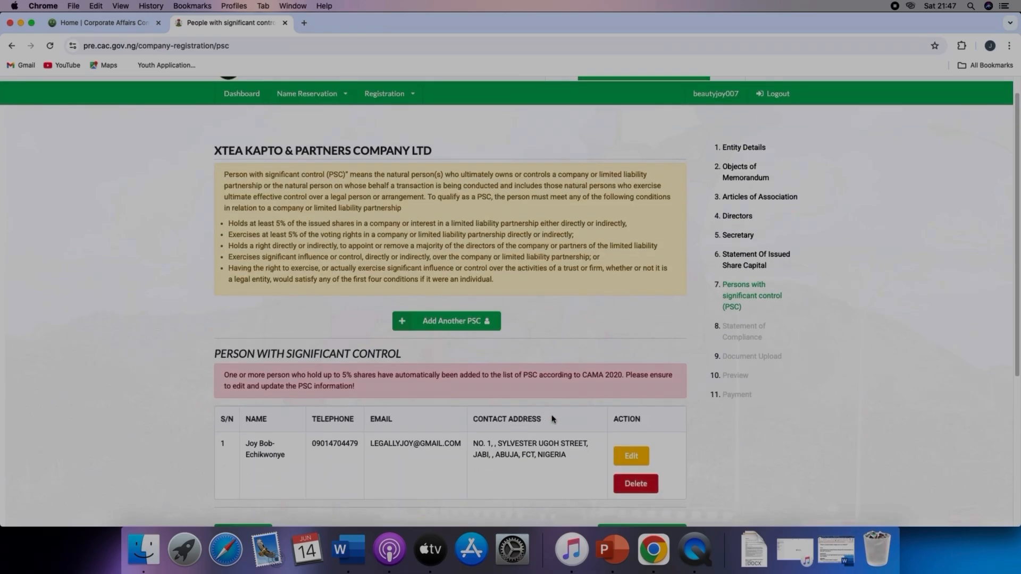
pyautogui.scroll(-1, 553, 419)
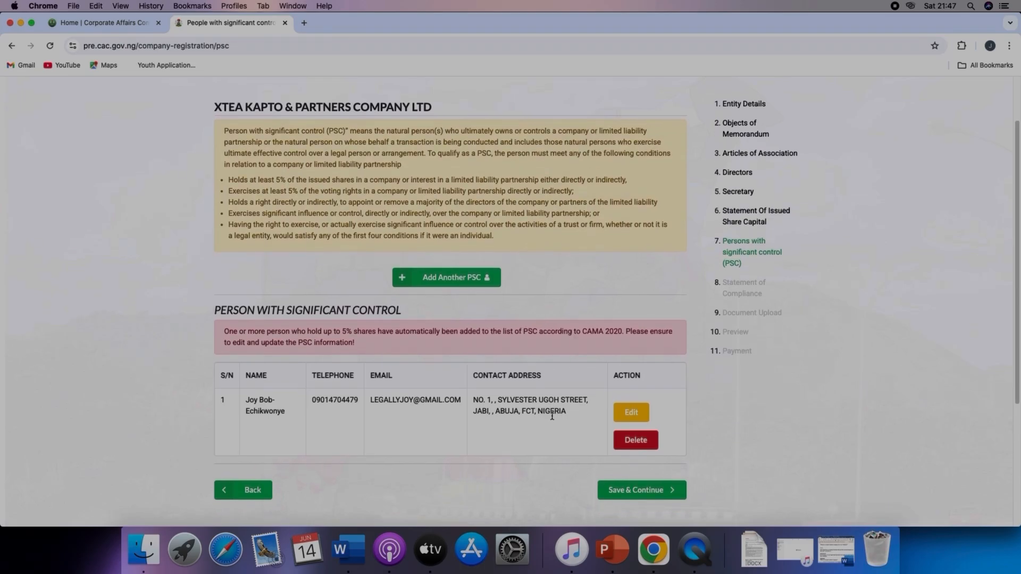
pyautogui.scroll(-3, 552, 416)
pyautogui.scroll(-3, 552, 416)
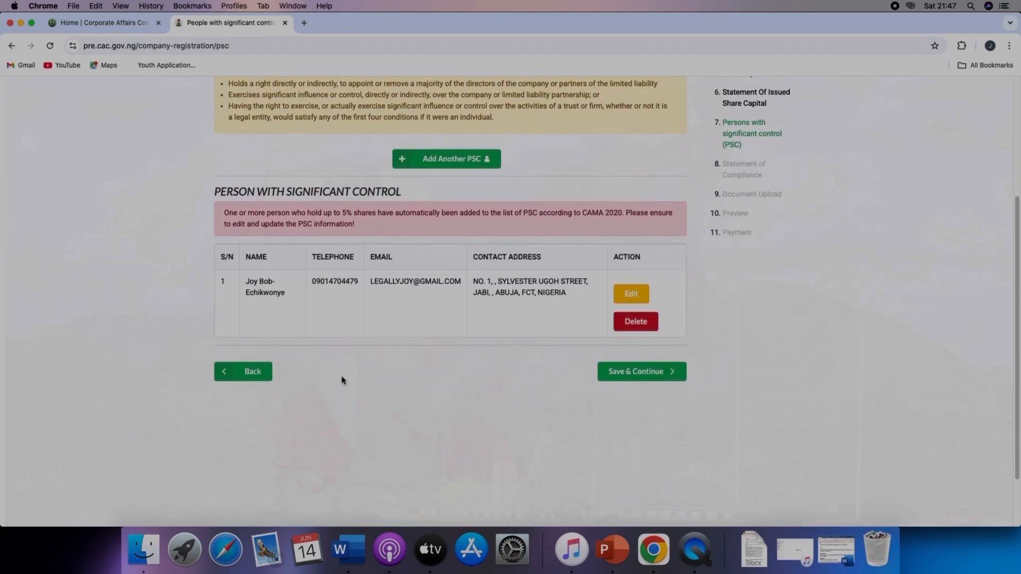
pyautogui.click(651, 375)
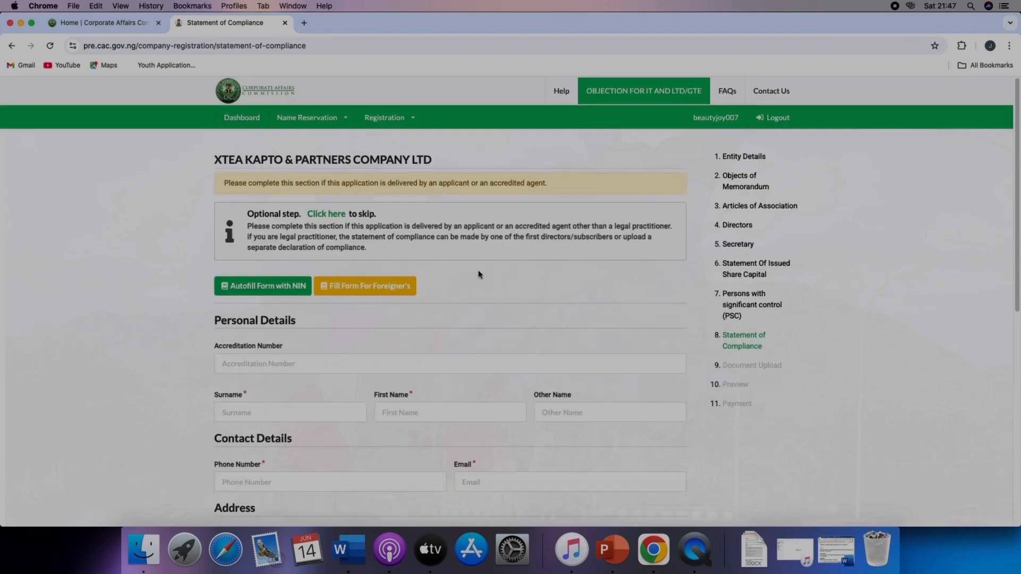
# Step: Skip the optional statement of compliance step
pyautogui.scroll(-1, 477, 277)
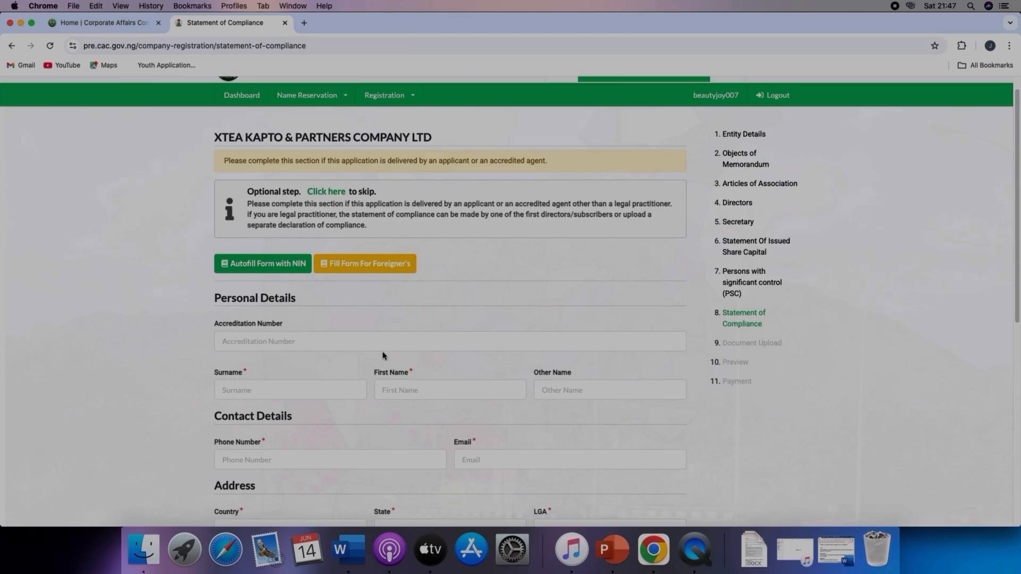
pyautogui.scroll(-5, 316, 359)
pyautogui.scroll(-3, 319, 359)
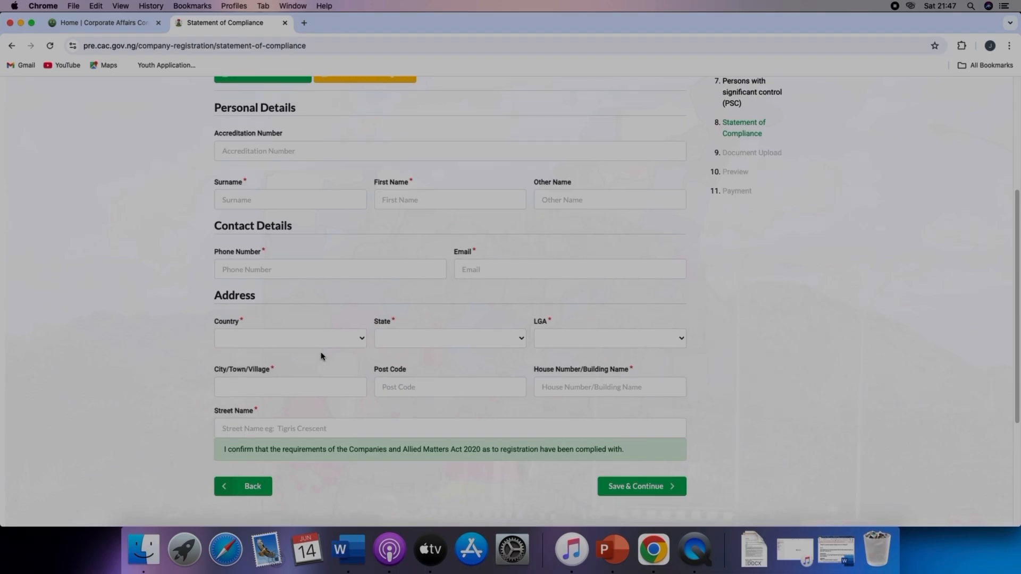
pyautogui.scroll(5, 323, 352)
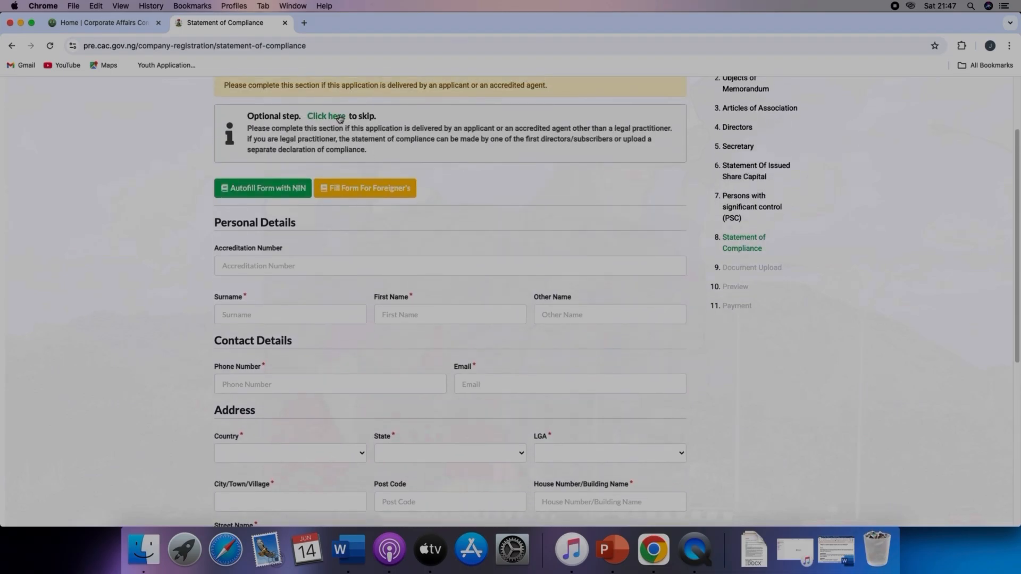
pyautogui.click(339, 118)
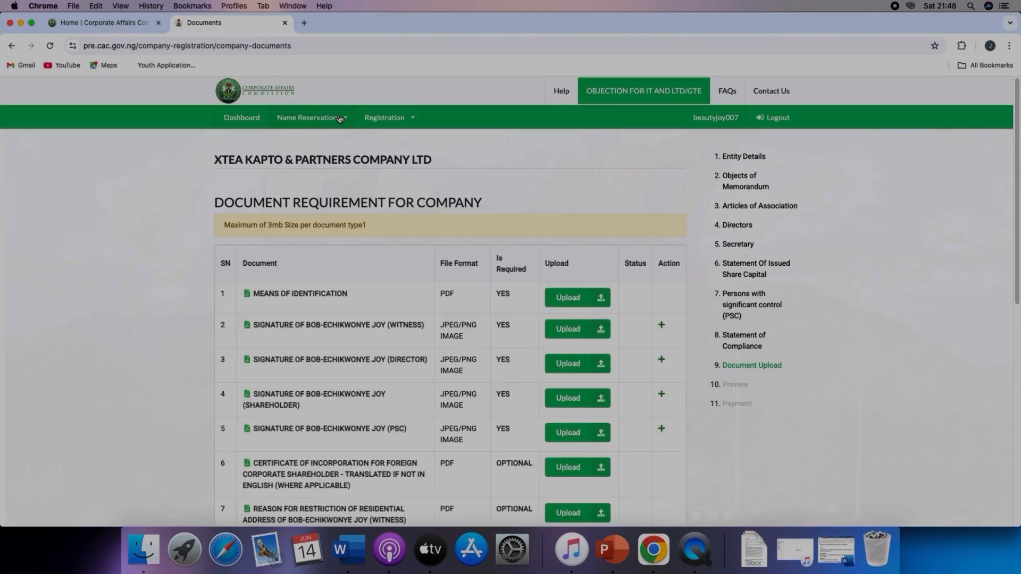
# Step: Open the file upload for the shareholder's PSC signature document
pyautogui.scroll(-1, 661, 335)
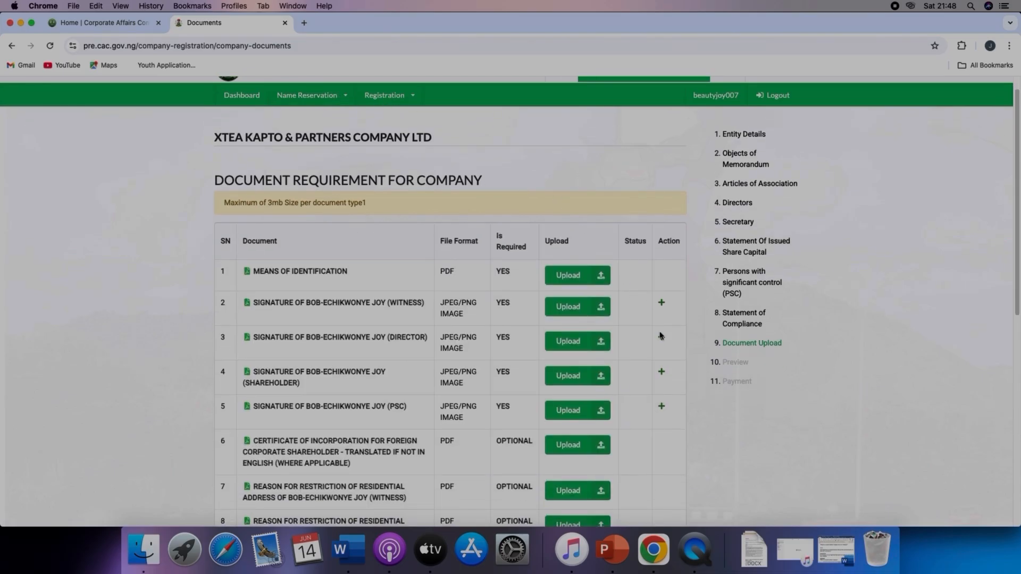
pyautogui.scroll(-2, 661, 335)
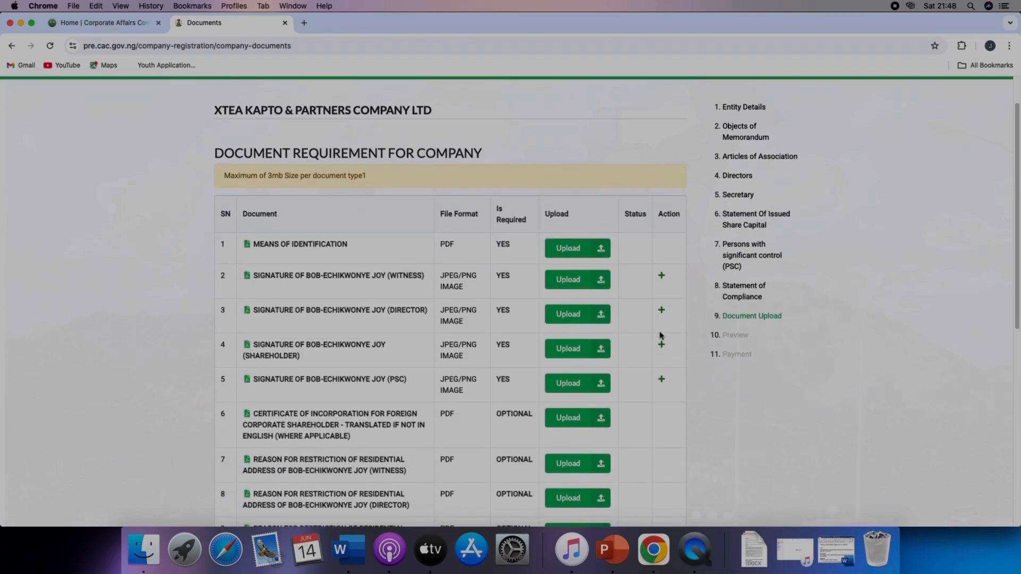
pyautogui.scroll(-2, 661, 336)
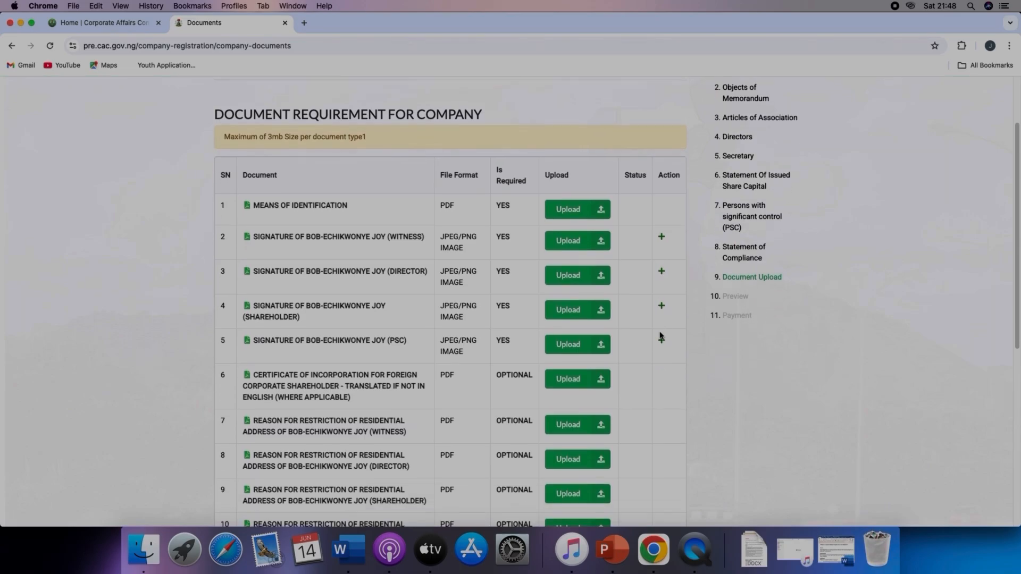
pyautogui.scroll(-1, 660, 336)
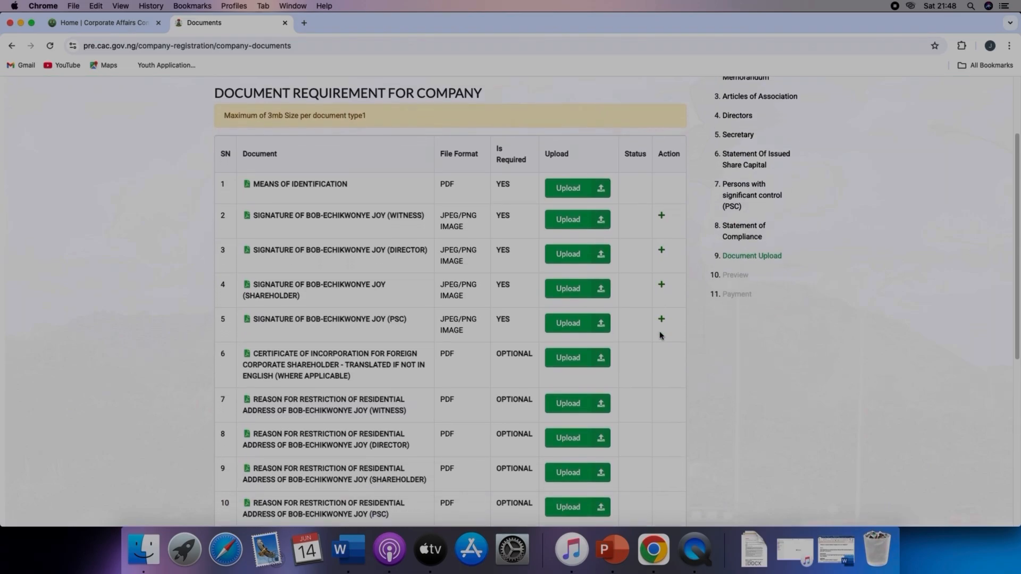
pyautogui.click(599, 320)
pyautogui.click(641, 68)
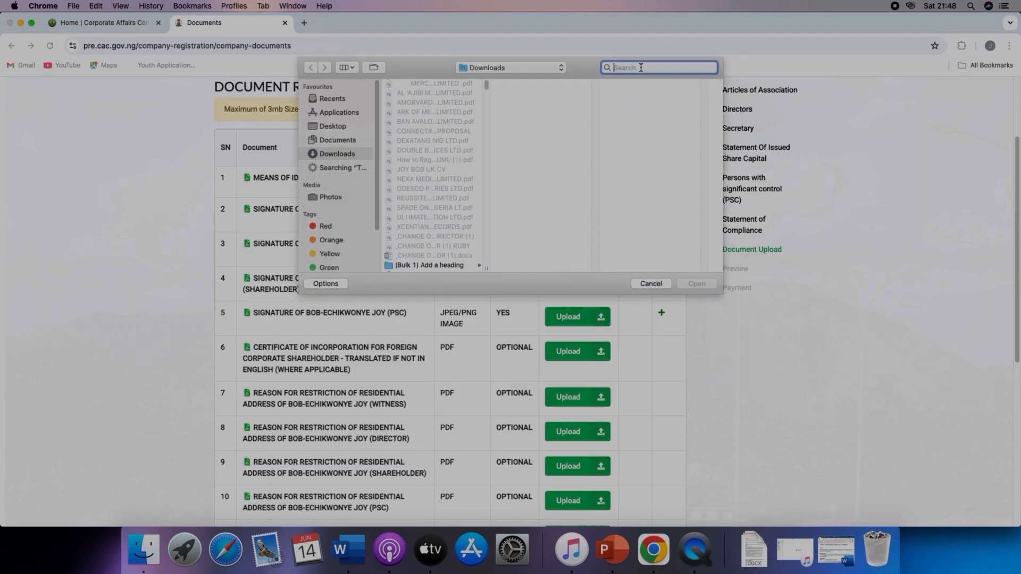
pyautogui.write('joys si')
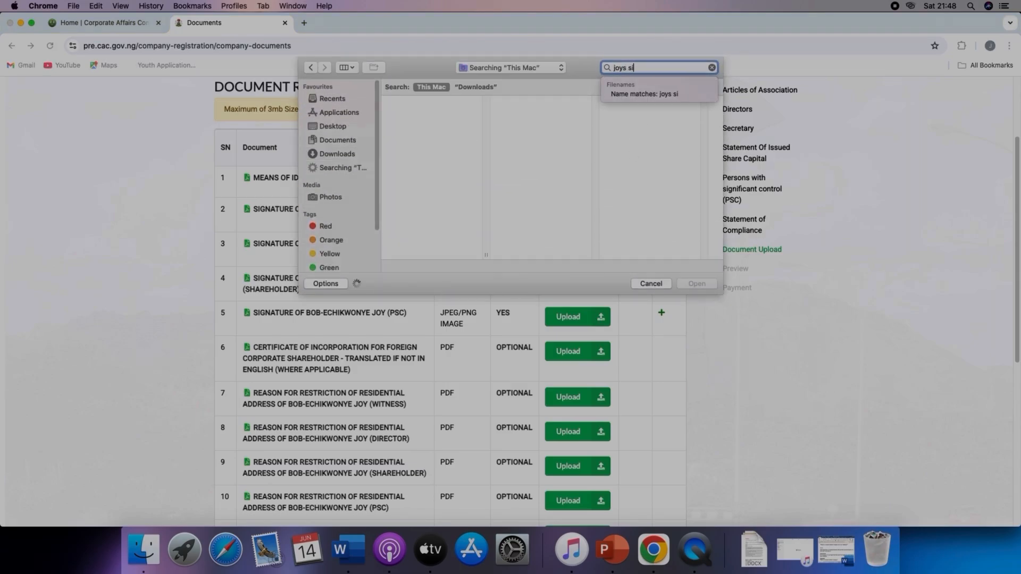
pyautogui.write('gnature')
pyautogui.click(712, 68)
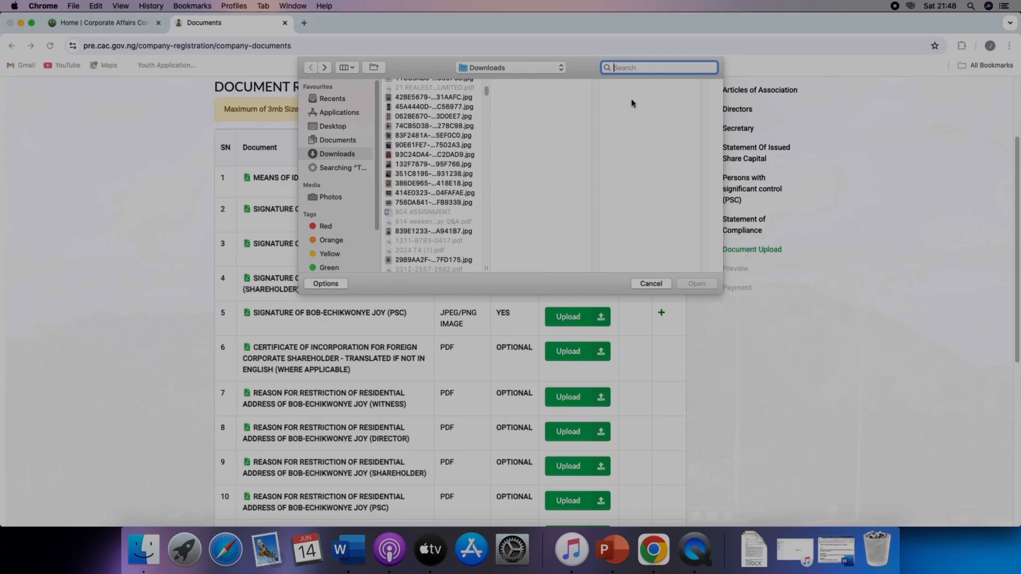
# Step: Search the files for whatsapp and upload the signature image WhatsApp Image 2025-03-31 at 11.59.28.jpeg
pyautogui.write('whatsapp')
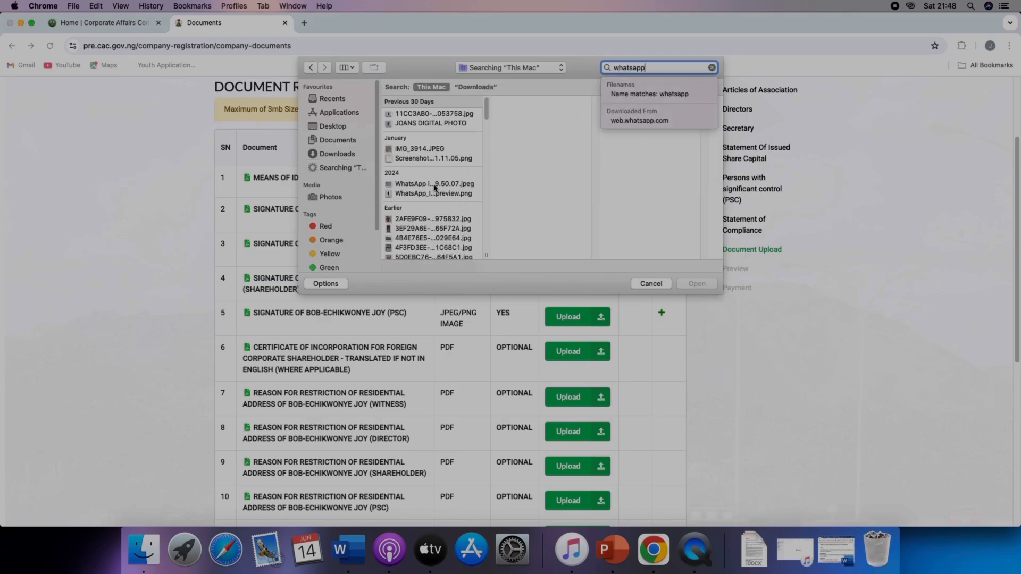
pyautogui.click(434, 187)
pyautogui.scroll(-5, 437, 202)
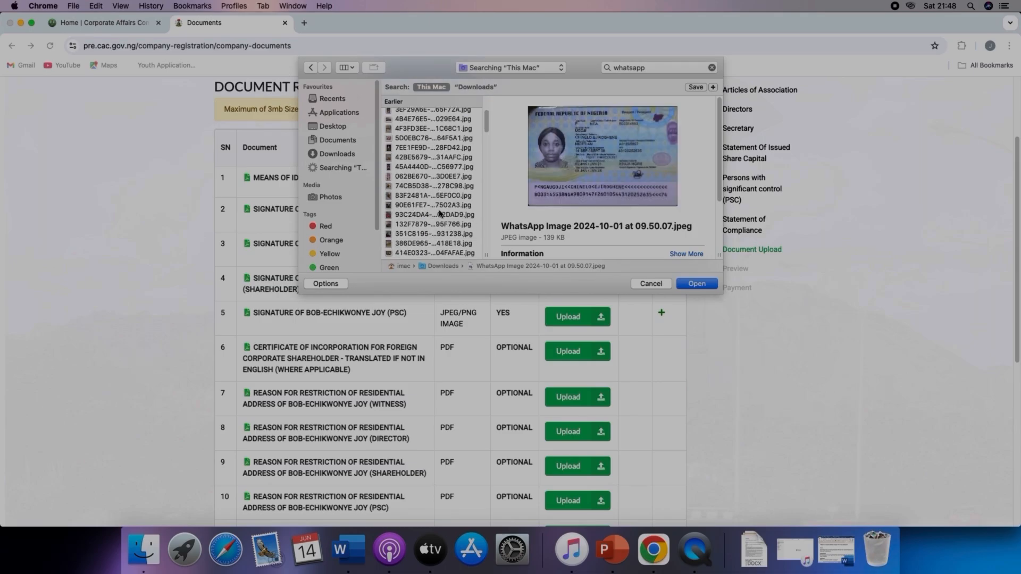
pyautogui.scroll(-3, 439, 214)
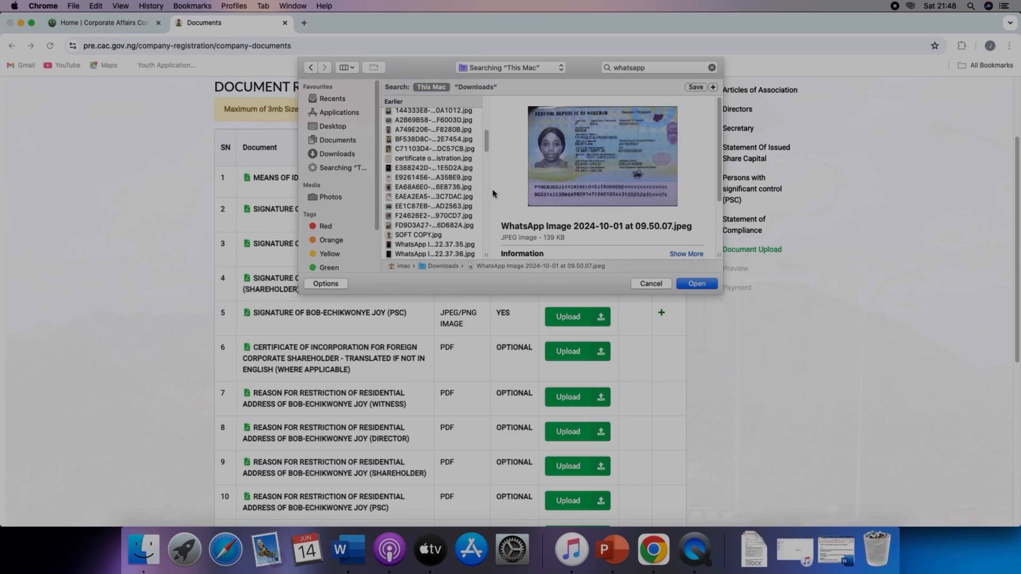
pyautogui.click(450, 197)
pyautogui.scroll(-5, 450, 207)
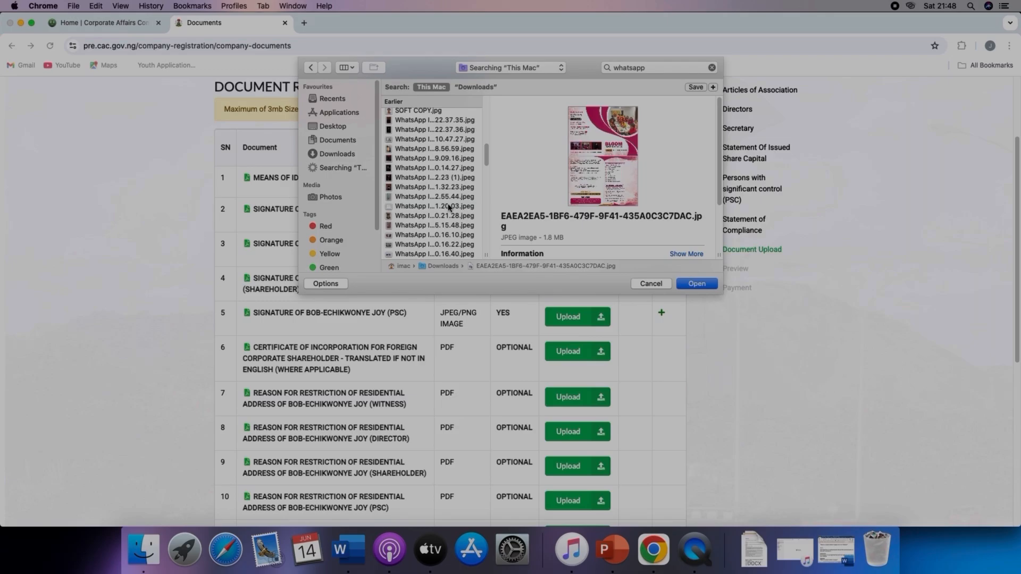
pyautogui.scroll(-5, 449, 208)
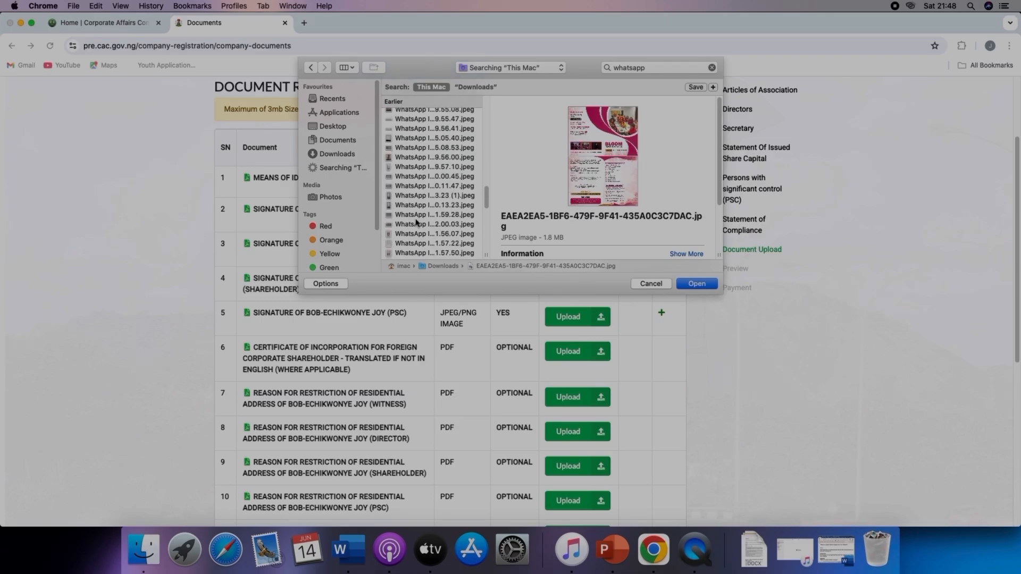
pyautogui.click(415, 226)
pyautogui.click(428, 214)
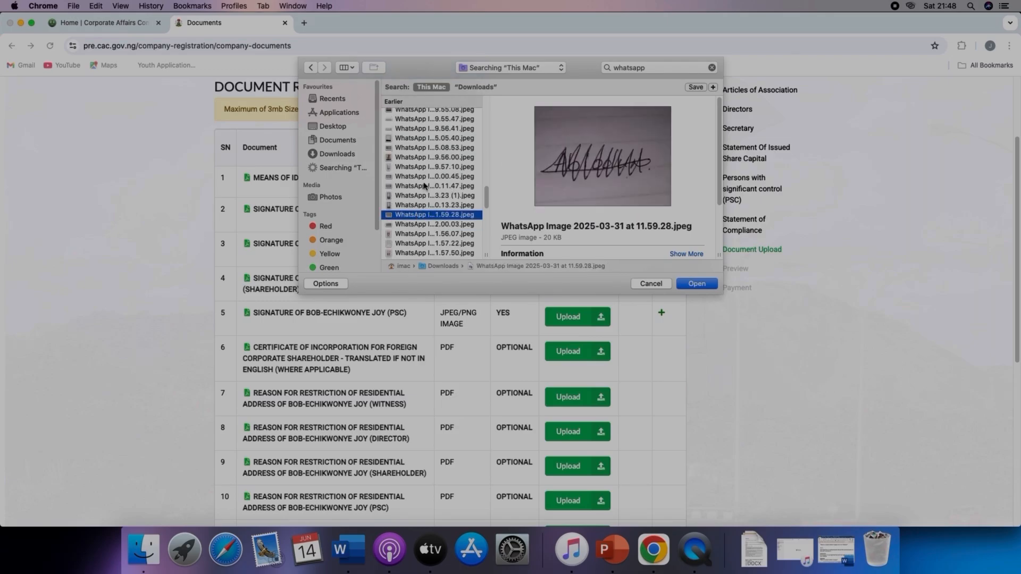
pyautogui.click(691, 284)
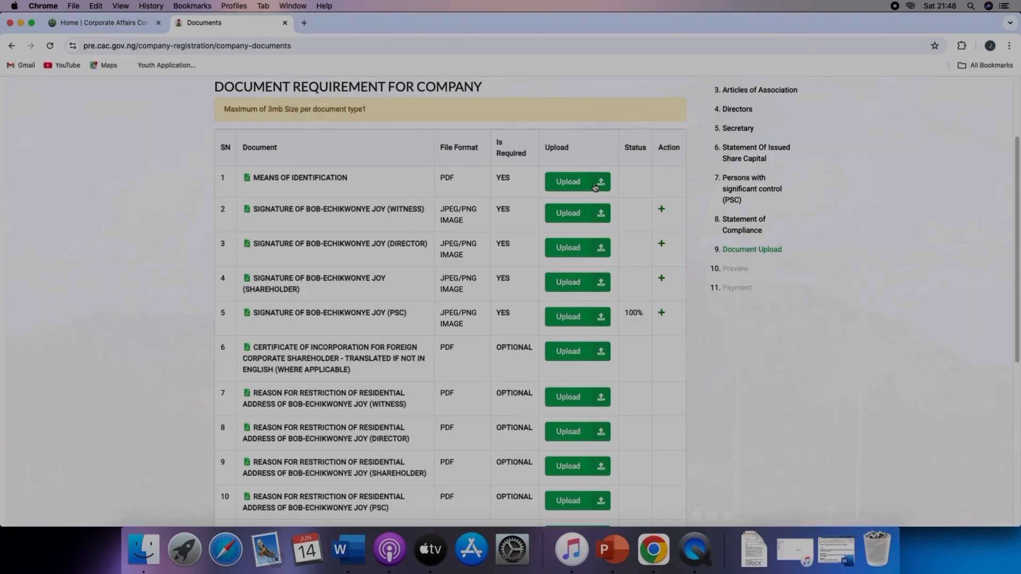
# Step: Upload CamScanner 07-01-2024 15.07.pdf as the means of identification document
pyautogui.click(595, 185)
pyautogui.click(633, 69)
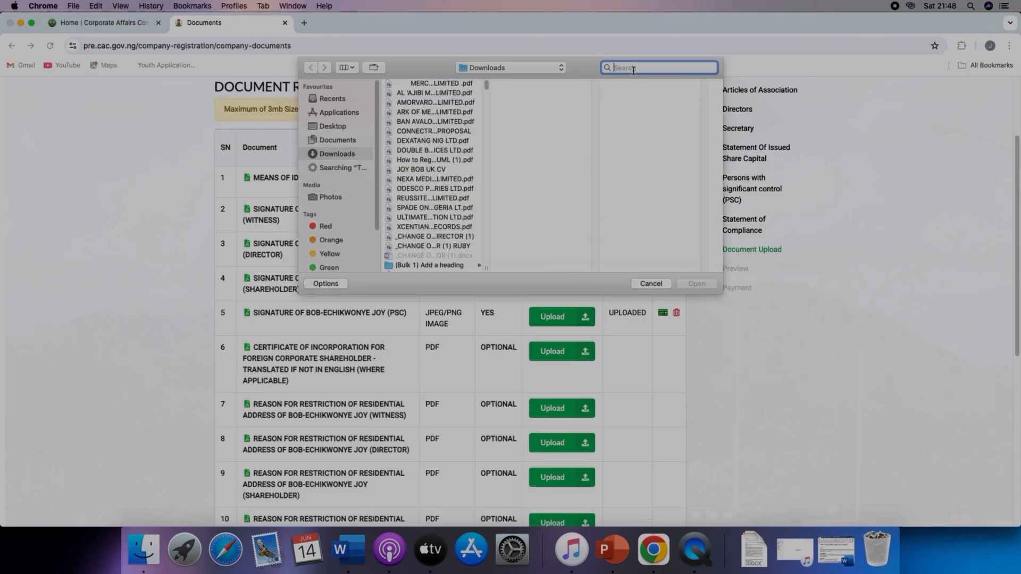
pyautogui.write('whatsapp')
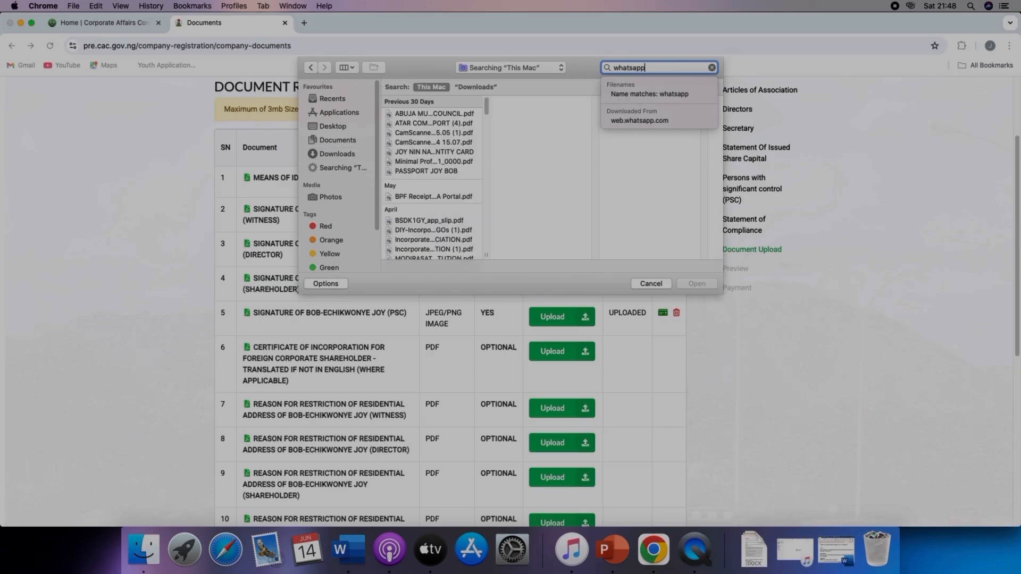
pyautogui.click(458, 142)
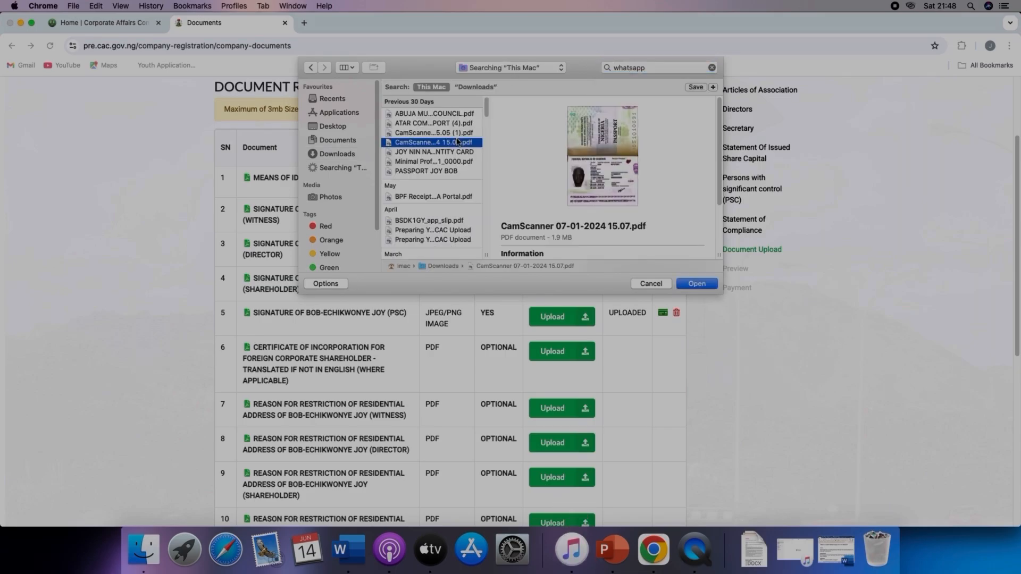
pyautogui.click(700, 285)
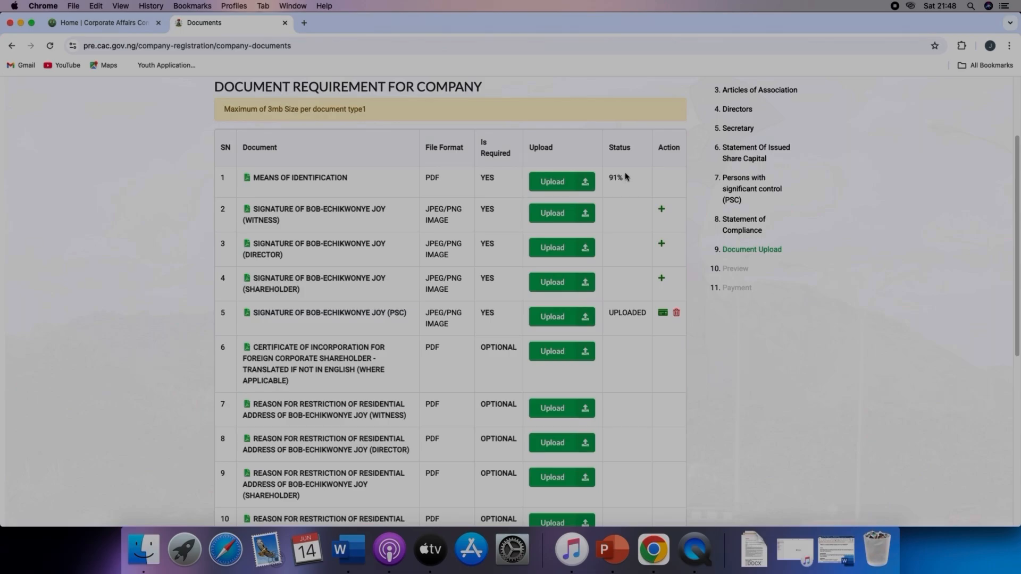
# Step: Search the files for whatsapp and upload WhatsApp Image 2025-01-31 at 19.43.38.jpeg as the shareholder's signature
pyautogui.click(584, 287)
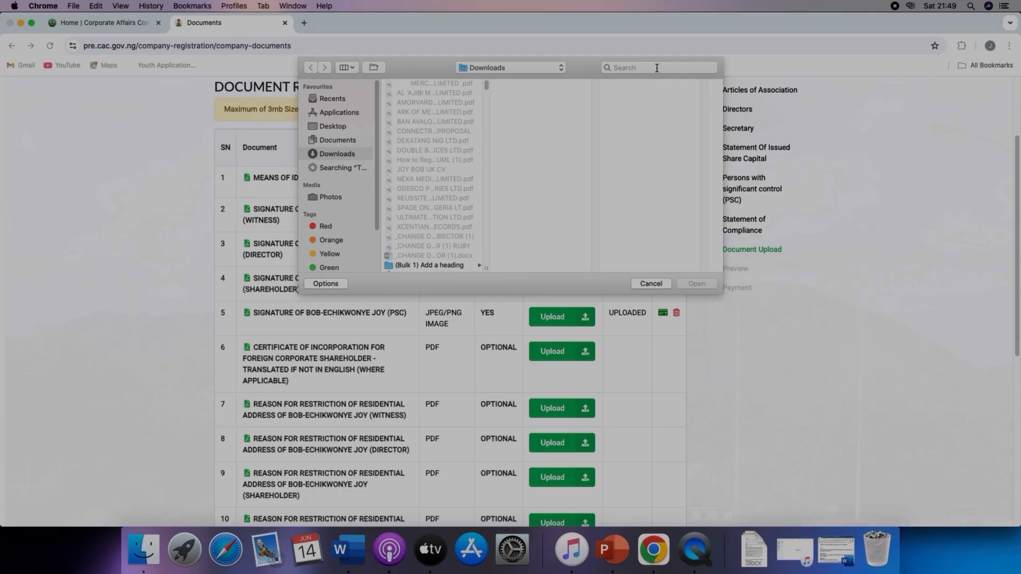
pyautogui.click(657, 68)
pyautogui.write('whatsapp')
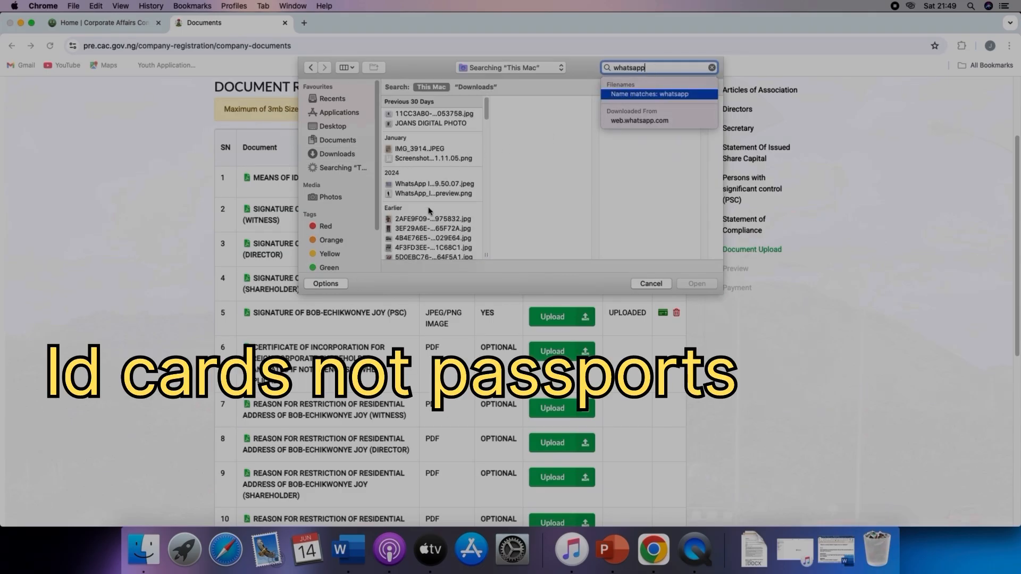
pyautogui.scroll(-5, 433, 217)
pyautogui.scroll(-4, 433, 218)
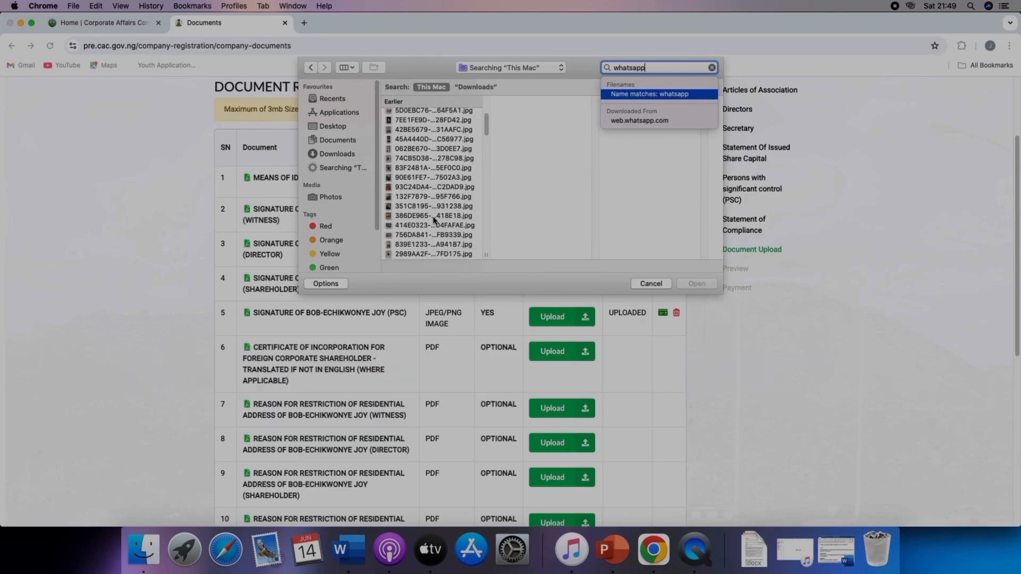
pyautogui.click(432, 218)
pyautogui.scroll(-5, 432, 221)
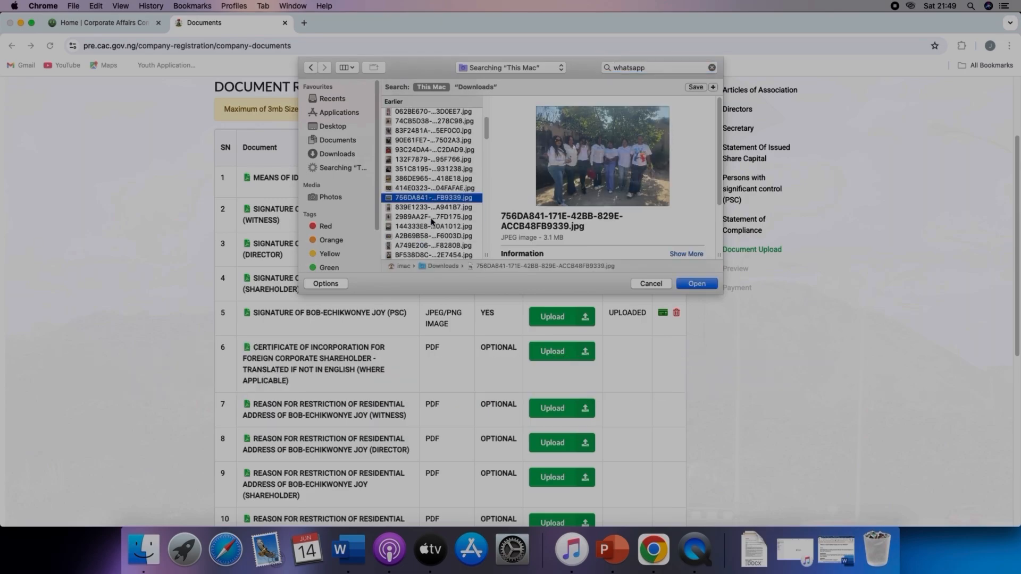
pyautogui.scroll(-10, 432, 220)
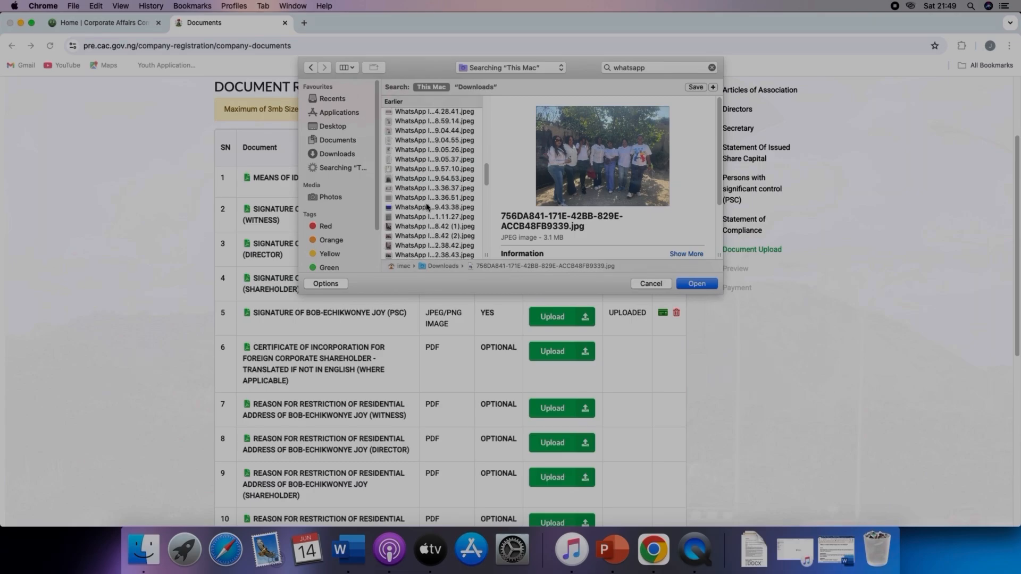
pyautogui.click(428, 207)
pyautogui.click(698, 284)
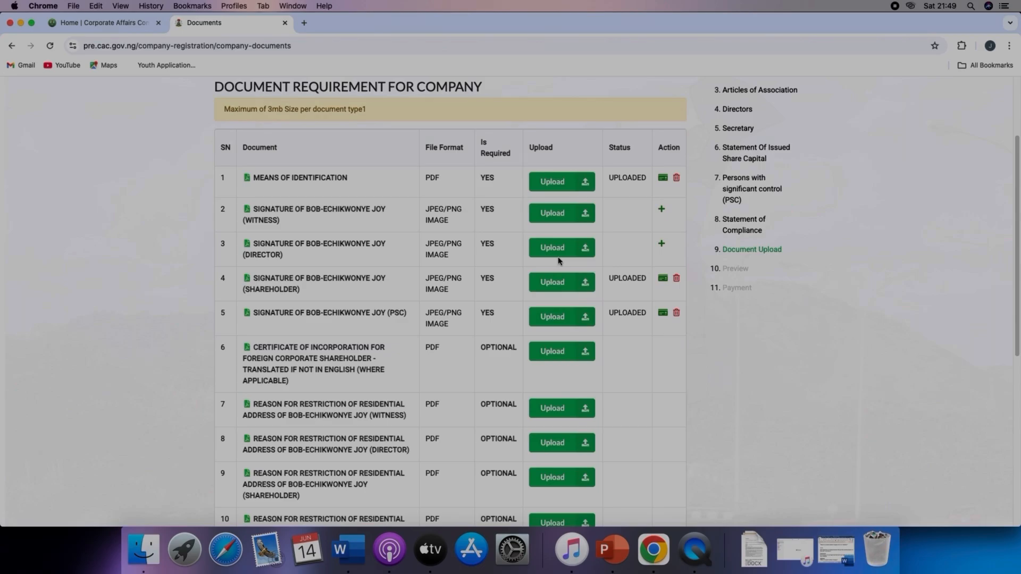
# Step: Upload the same WhatsApp Image 2025-01-31 at 19.43.38.jpeg signature file for the director
pyautogui.click(583, 255)
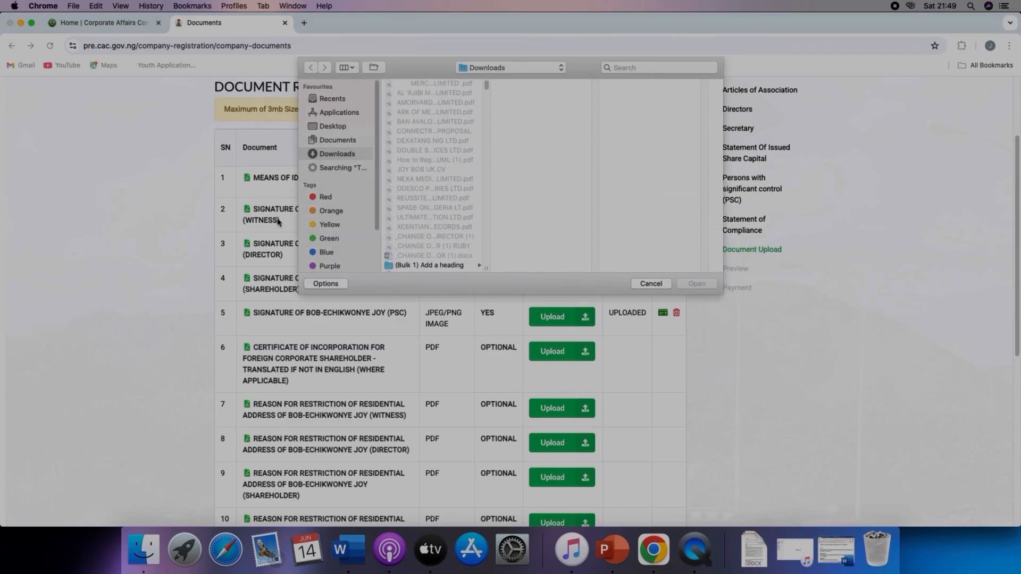
pyautogui.click(643, 68)
pyautogui.write('whatsapp')
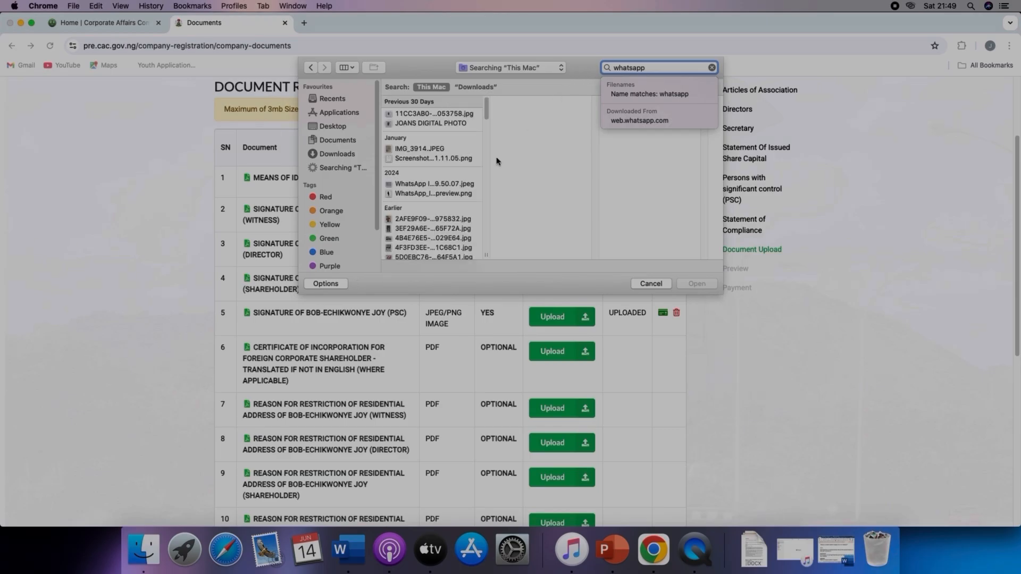
pyautogui.scroll(-5, 437, 198)
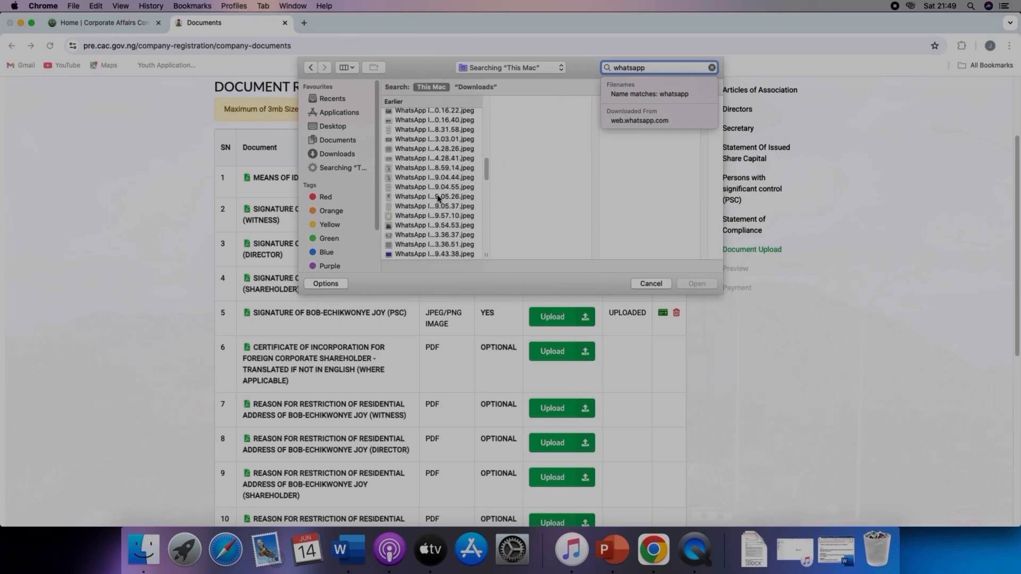
pyautogui.click(427, 254)
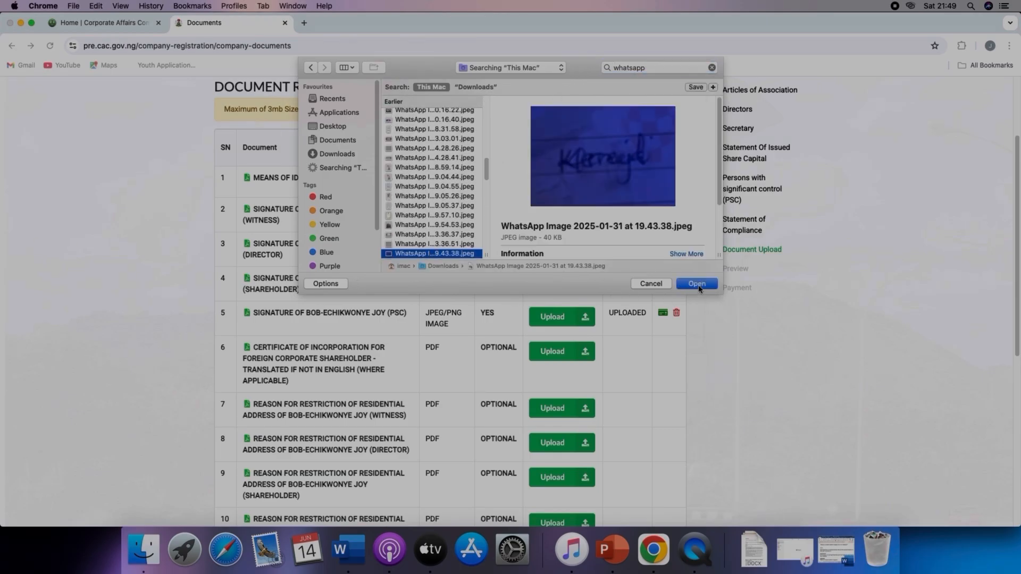
pyautogui.click(697, 284)
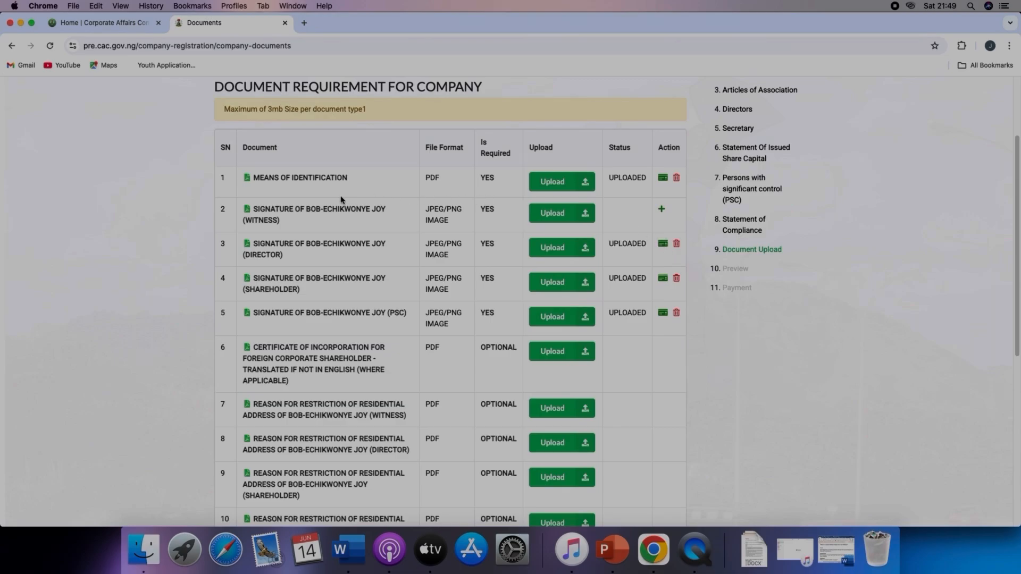
# Step: Upload WhatsApp Image 2025-01-31 at 19.43.38.jpeg as the witness's signature, searching the files for whatsapp
pyautogui.click(585, 214)
pyautogui.click(648, 68)
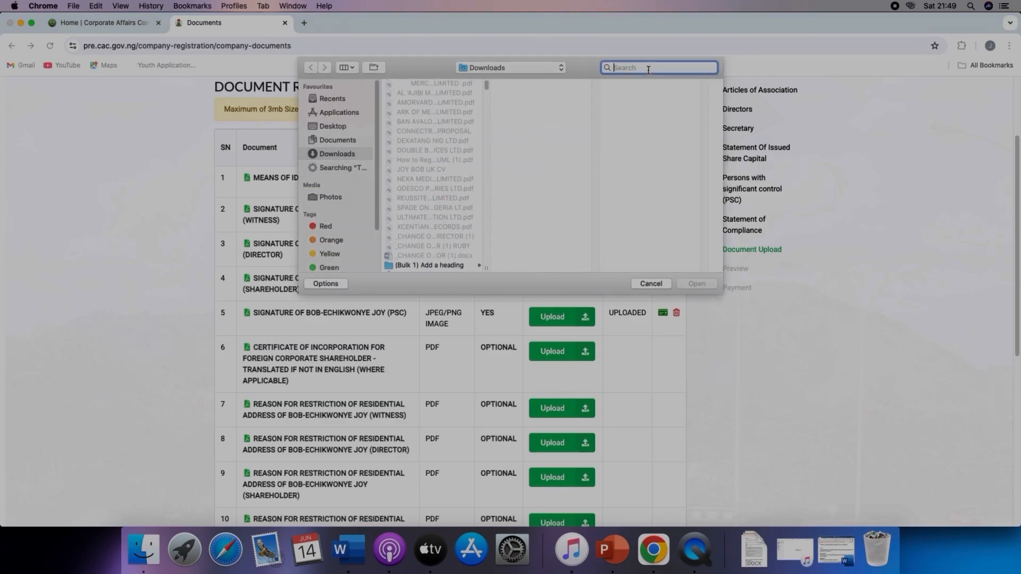
pyautogui.write('wha')
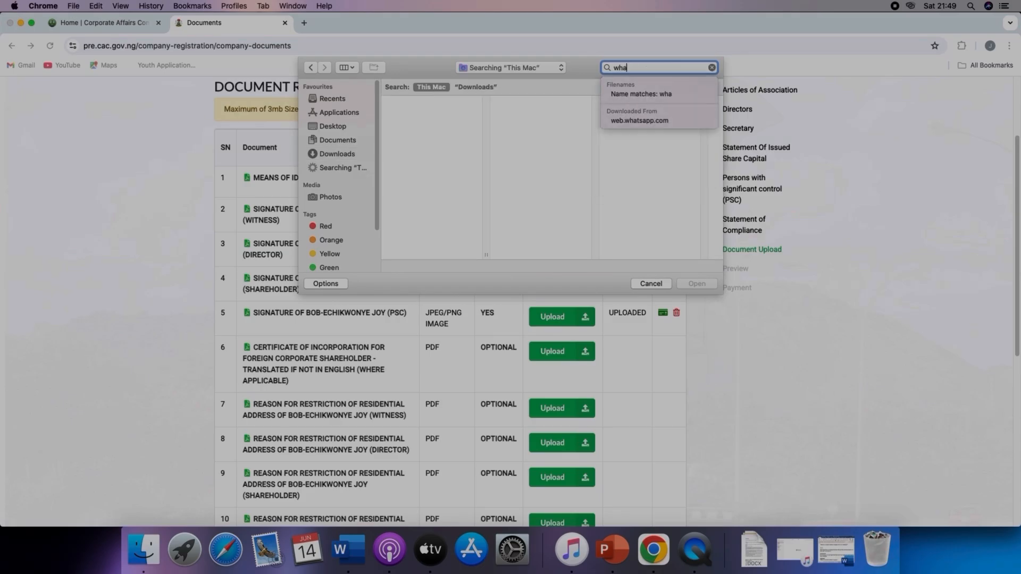
pyautogui.write('tsapp')
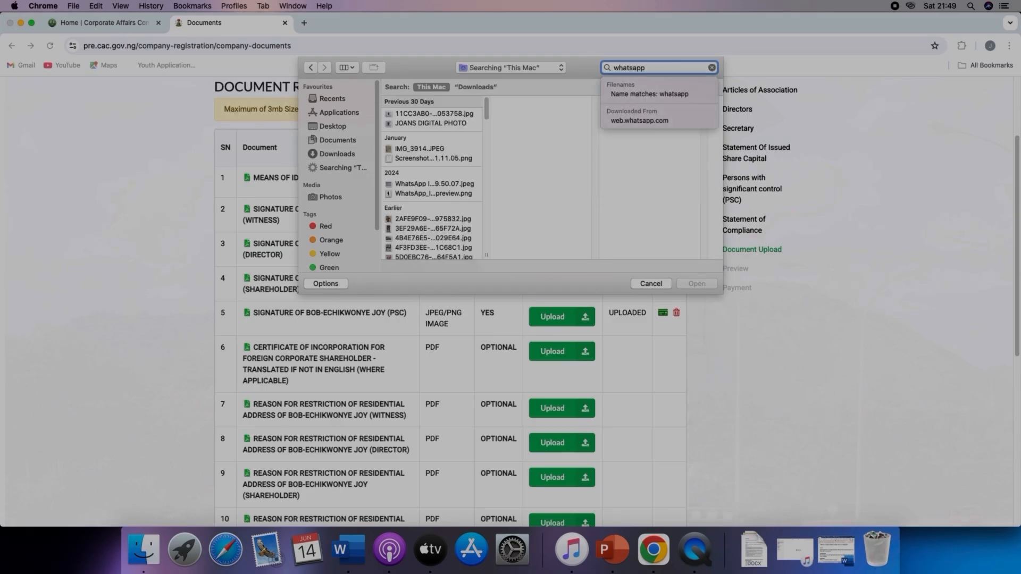
pyautogui.press('Down')
pyautogui.scroll(-10, 444, 245)
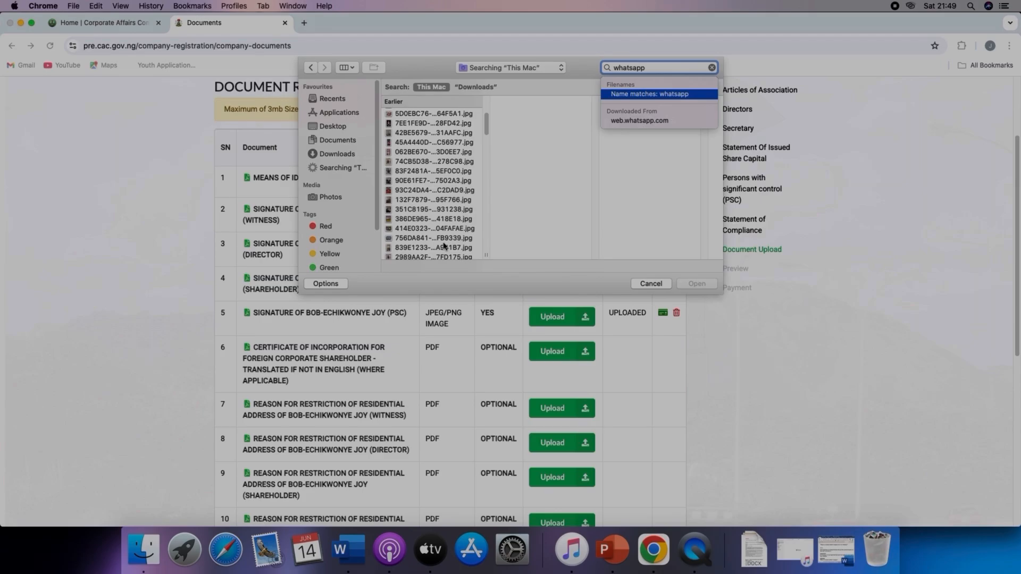
pyautogui.scroll(-10, 444, 246)
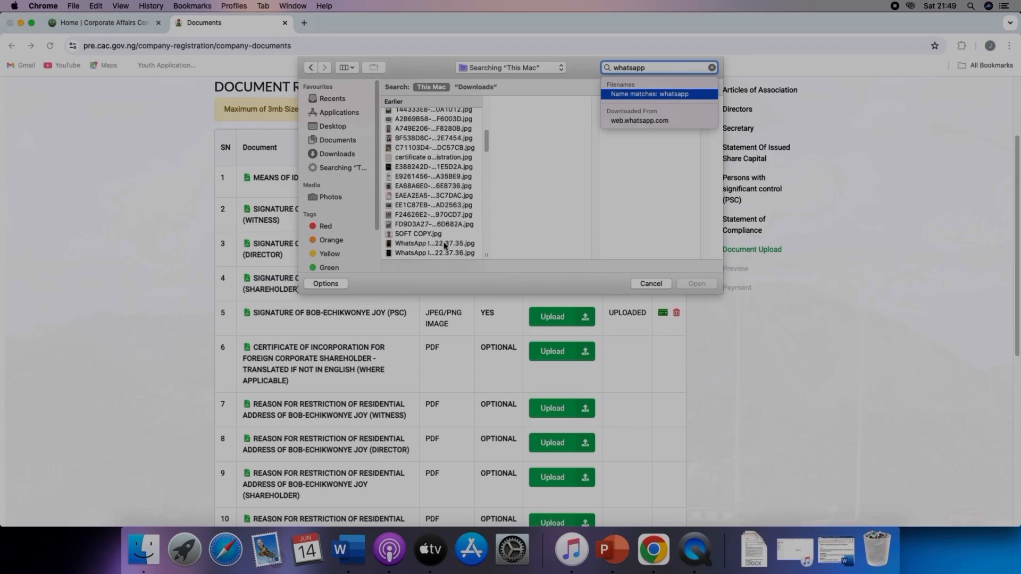
pyautogui.scroll(-3, 444, 245)
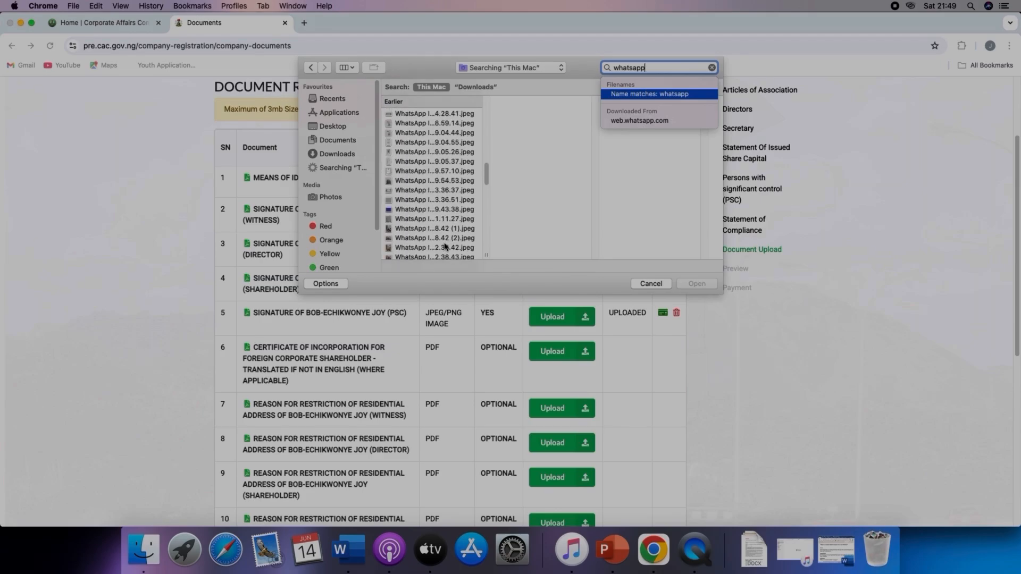
pyautogui.click(451, 210)
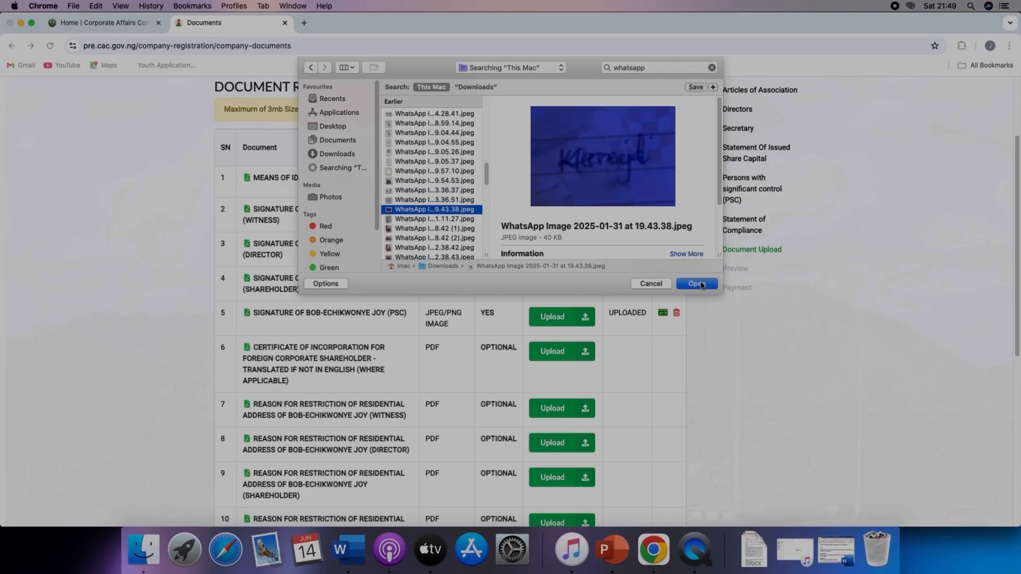
pyautogui.click(697, 284)
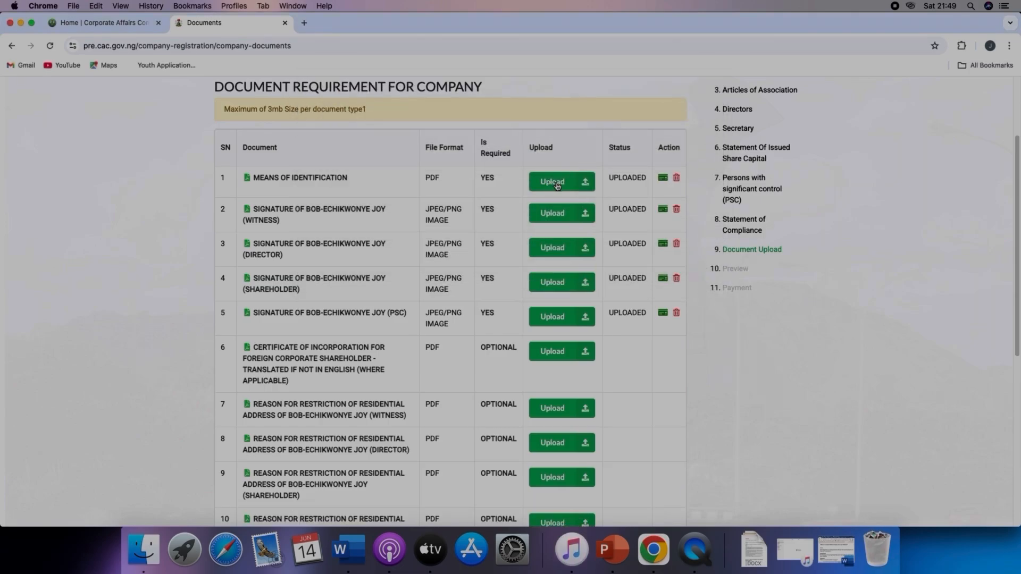
# Step: Preview the uploaded means of identification and the witness signature files to check them
pyautogui.click(305, 24)
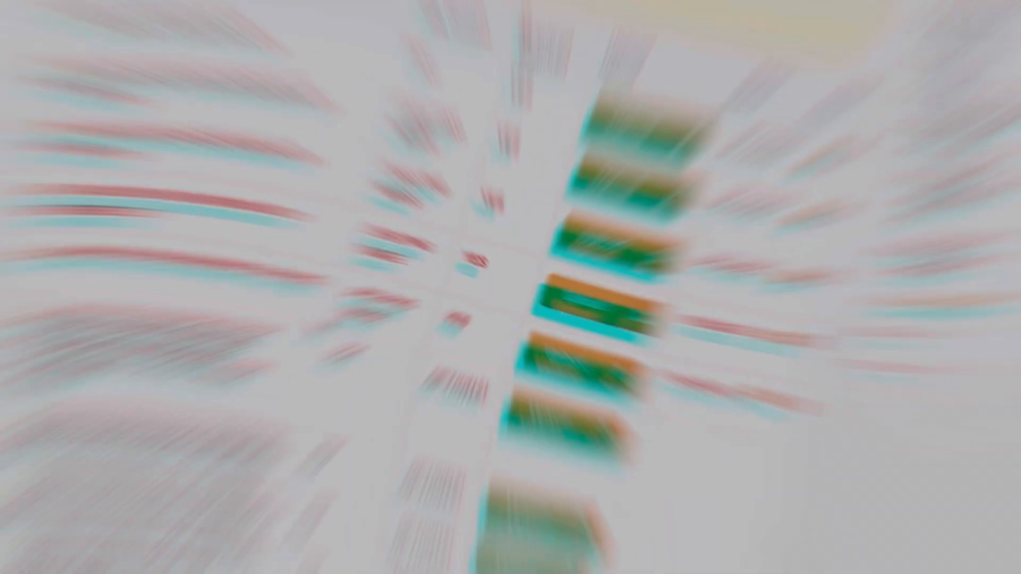
pyautogui.scroll(-2, 583, 334)
pyautogui.scroll(-3, 564, 319)
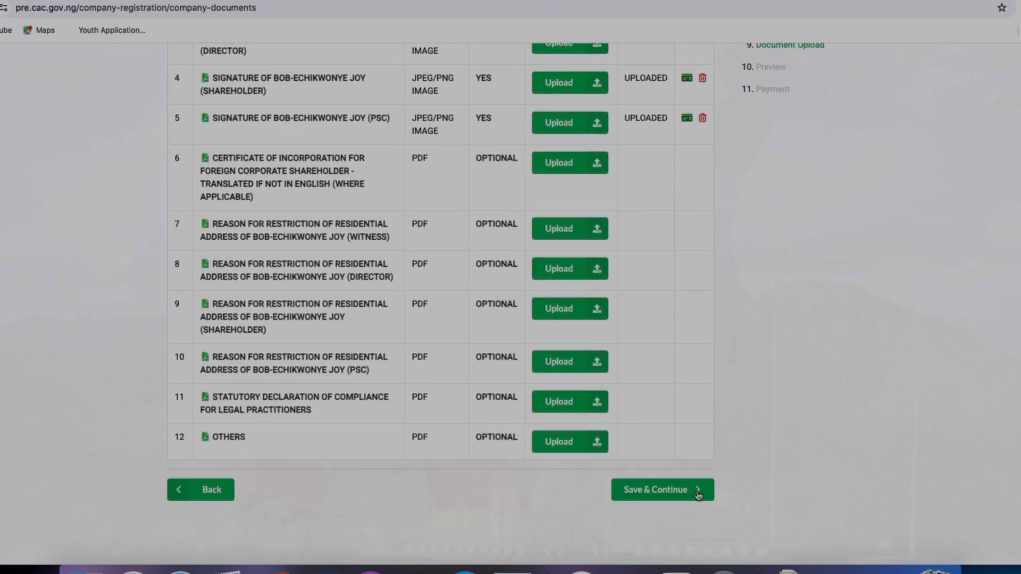
pyautogui.scroll(1, 689, 205)
pyautogui.scroll(3, 689, 205)
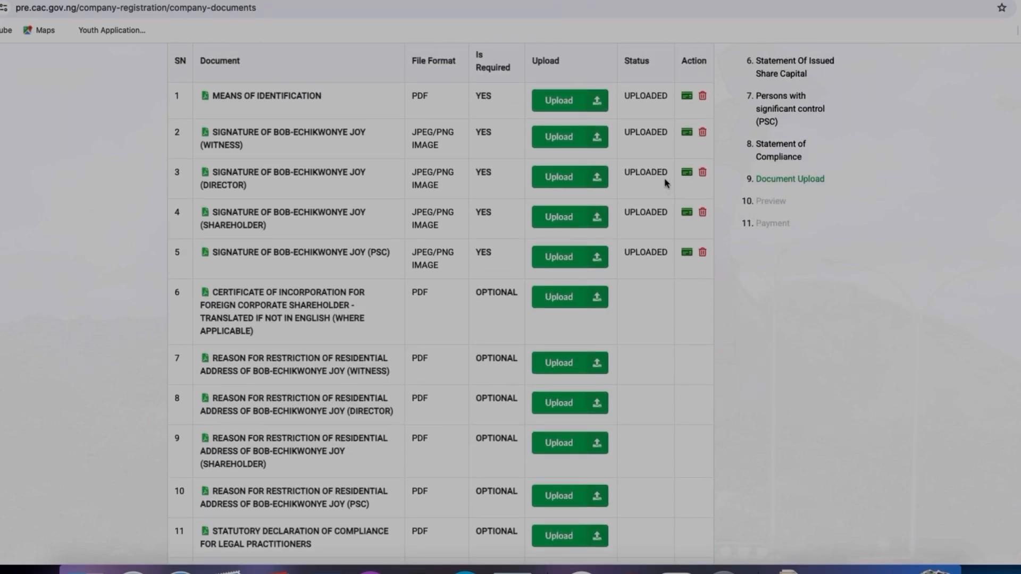
pyautogui.click(686, 97)
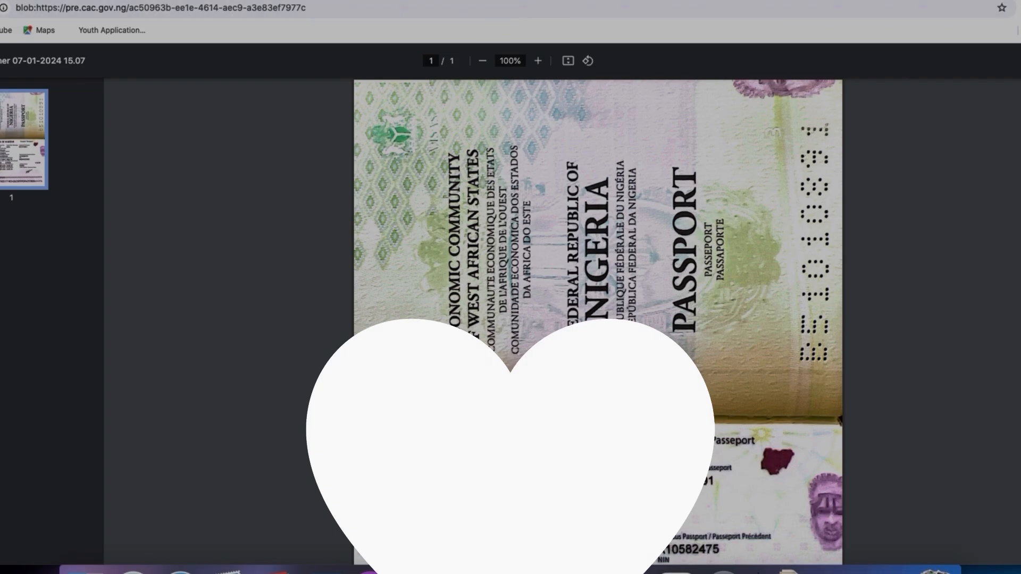
pyautogui.press('super+w')
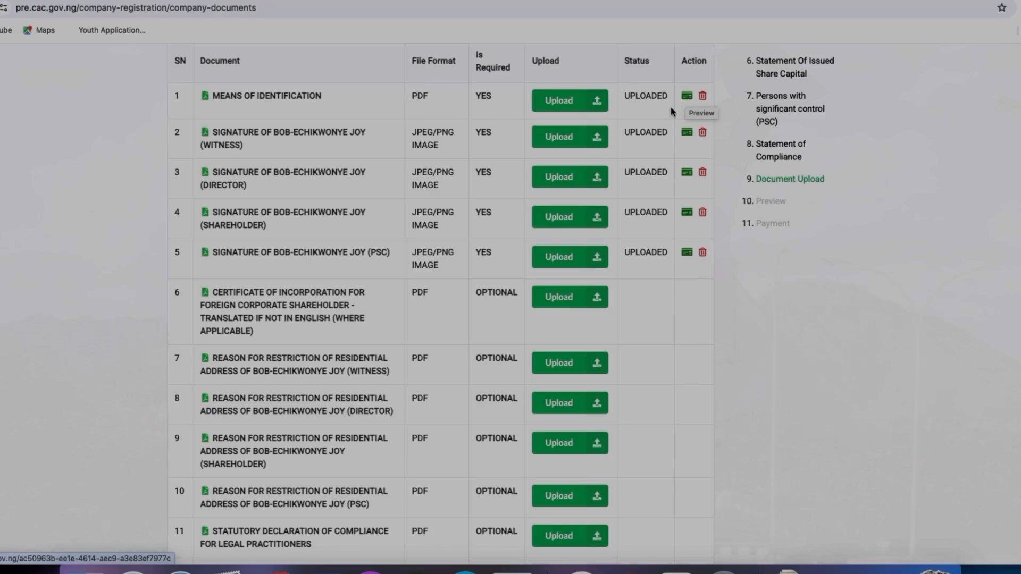
pyautogui.click(687, 131)
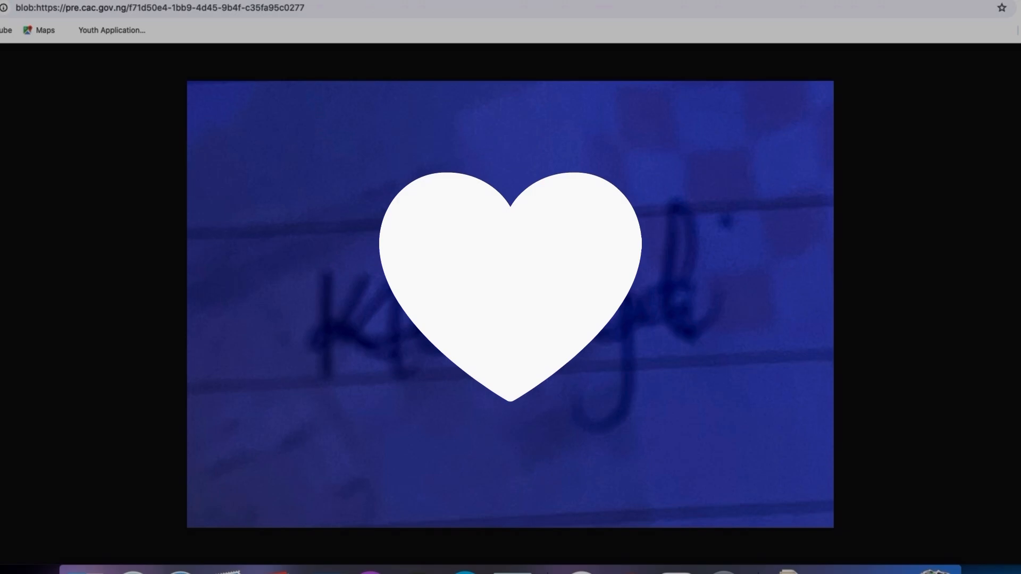
pyautogui.hotkey('ctrl', 'w')
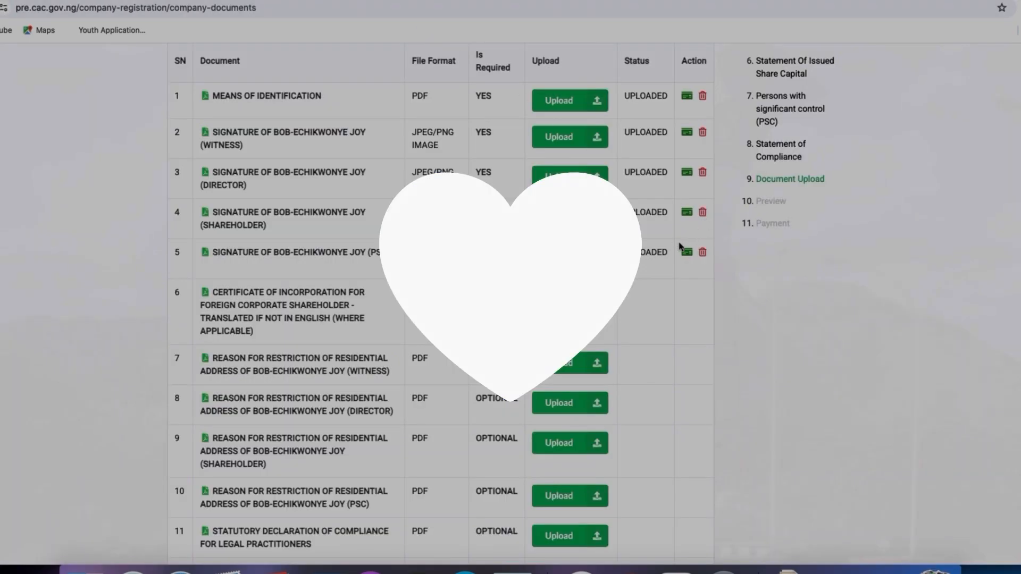
# Step: Save the document uploads and continue, then scroll through the registration preview of entity, share and objects details
pyautogui.scroll(-6, 680, 244)
pyautogui.click(677, 293)
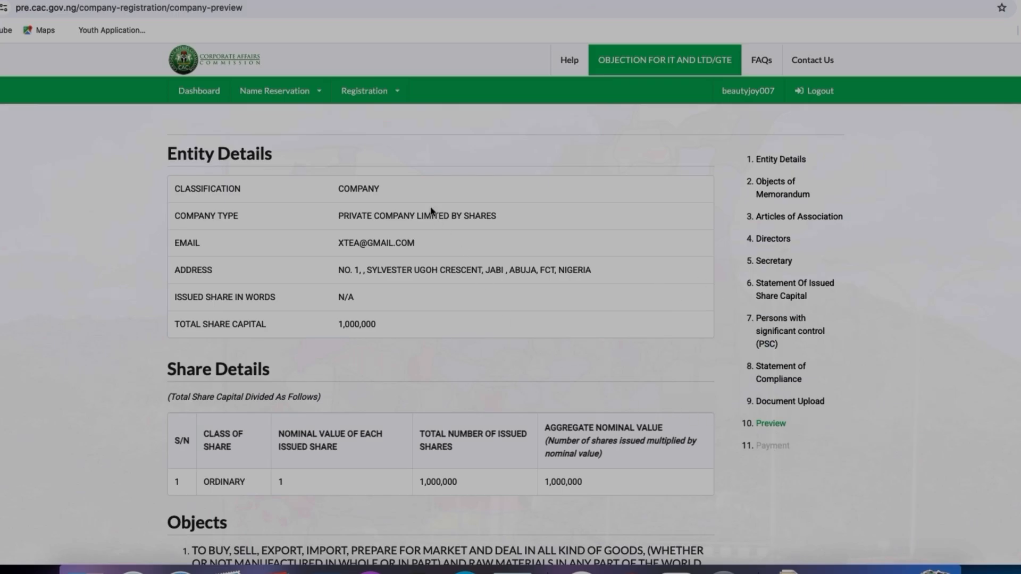
pyautogui.scroll(-4, 452, 322)
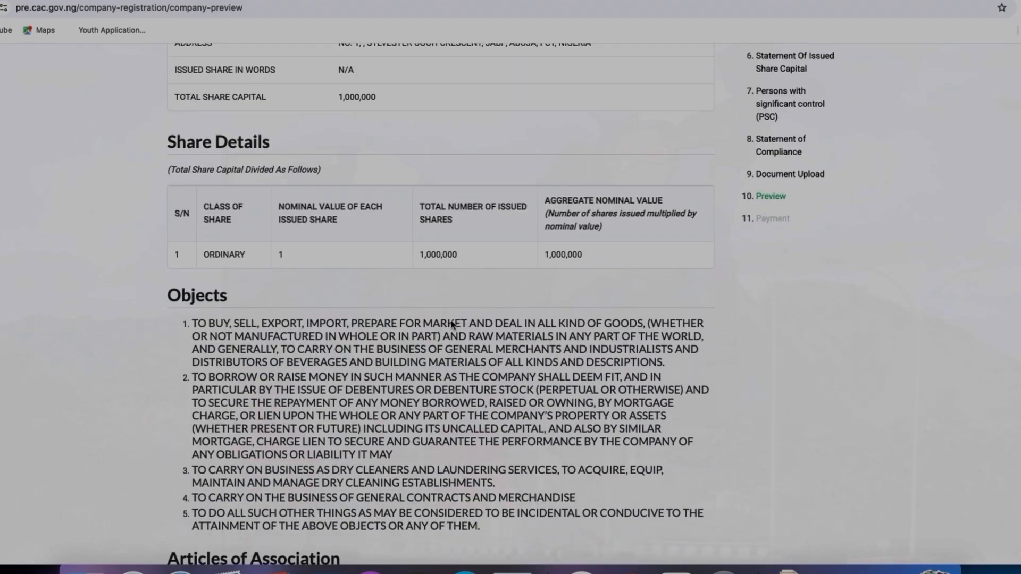
pyautogui.scroll(-2, 452, 323)
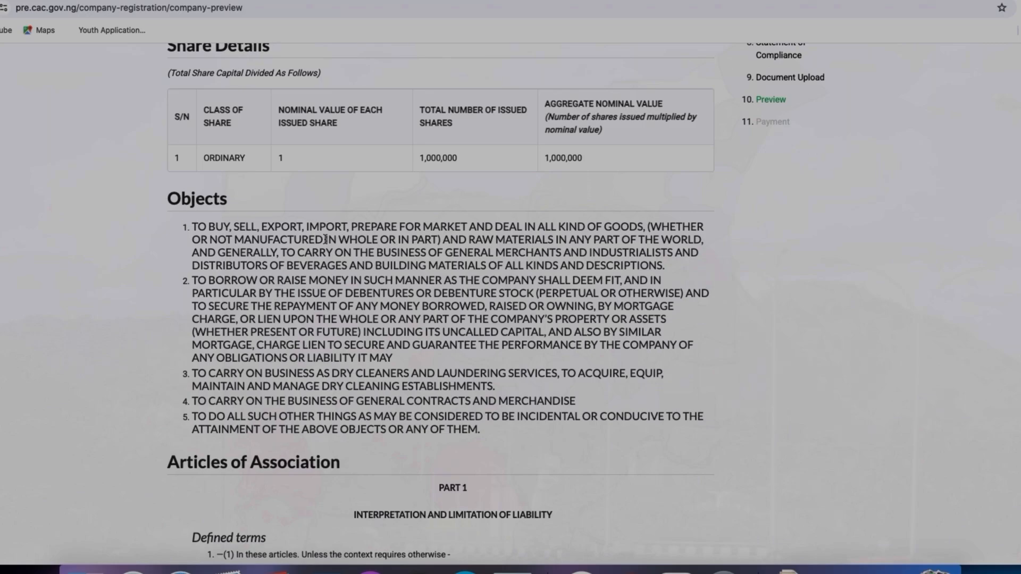
pyautogui.scroll(-15, 607, 332)
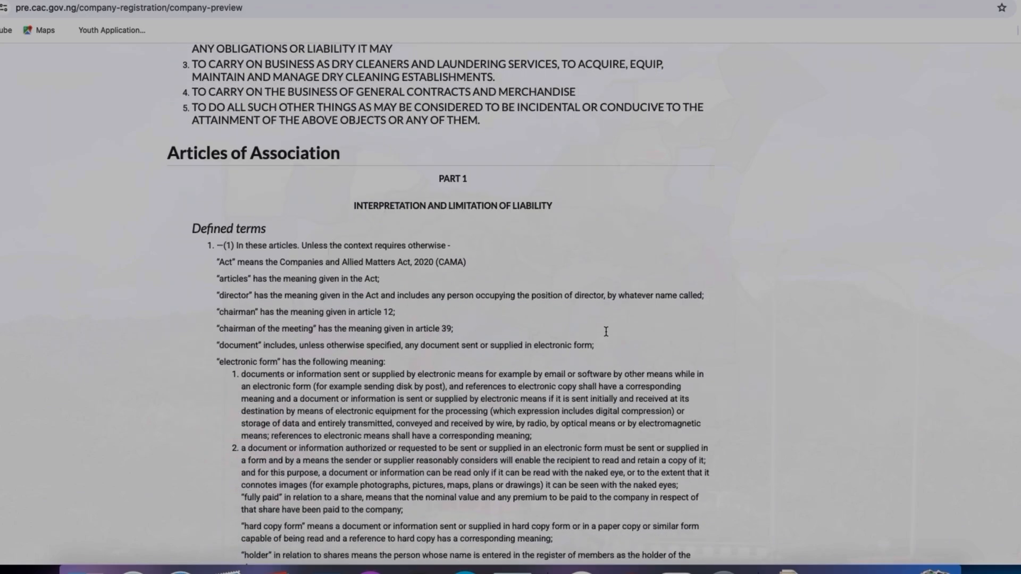
pyautogui.scroll(-20, 606, 332)
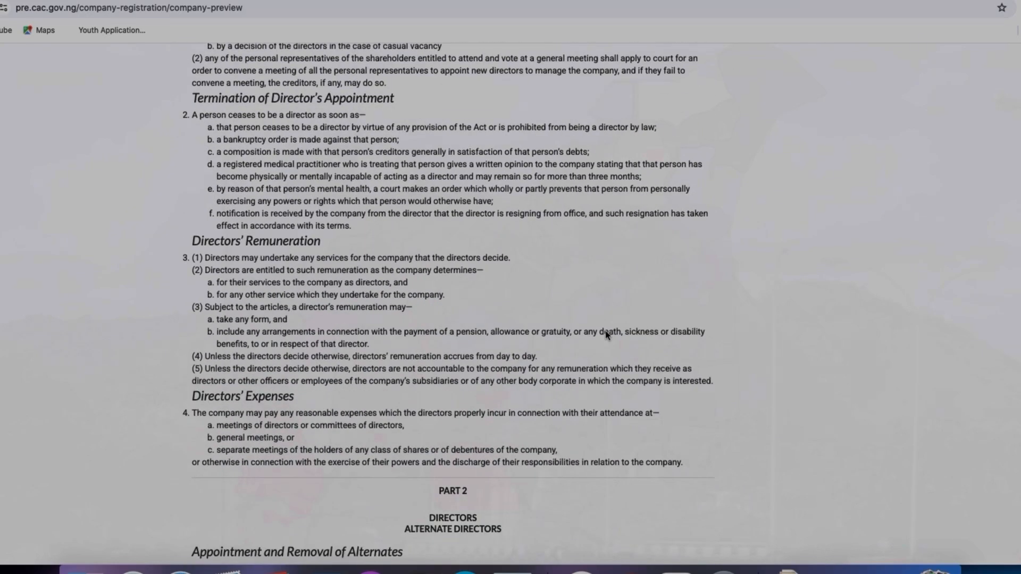
# Step: Scroll through the articles of association and the directors' details in the registration preview
pyautogui.scroll(-20, 606, 335)
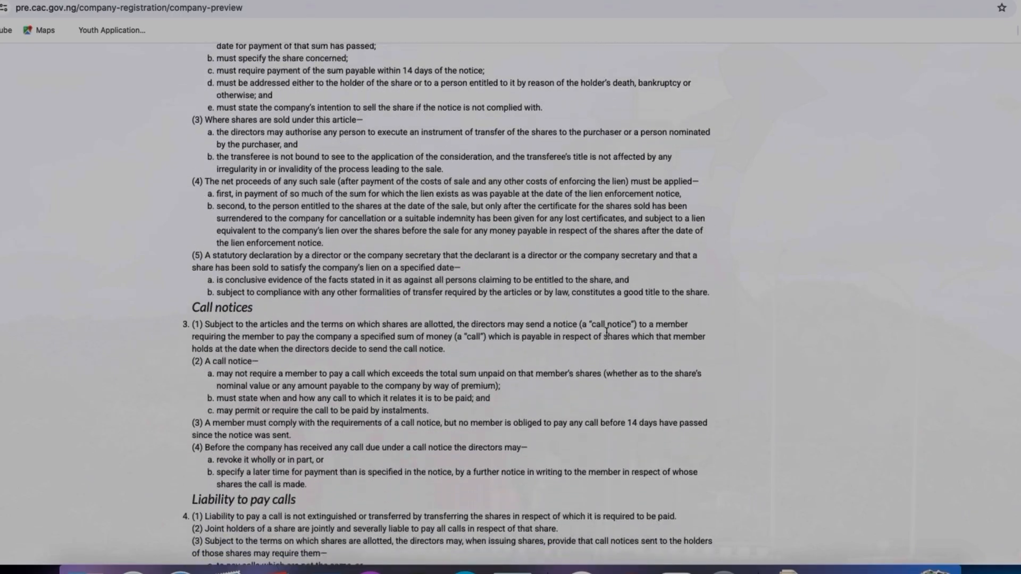
pyautogui.scroll(-20, 608, 335)
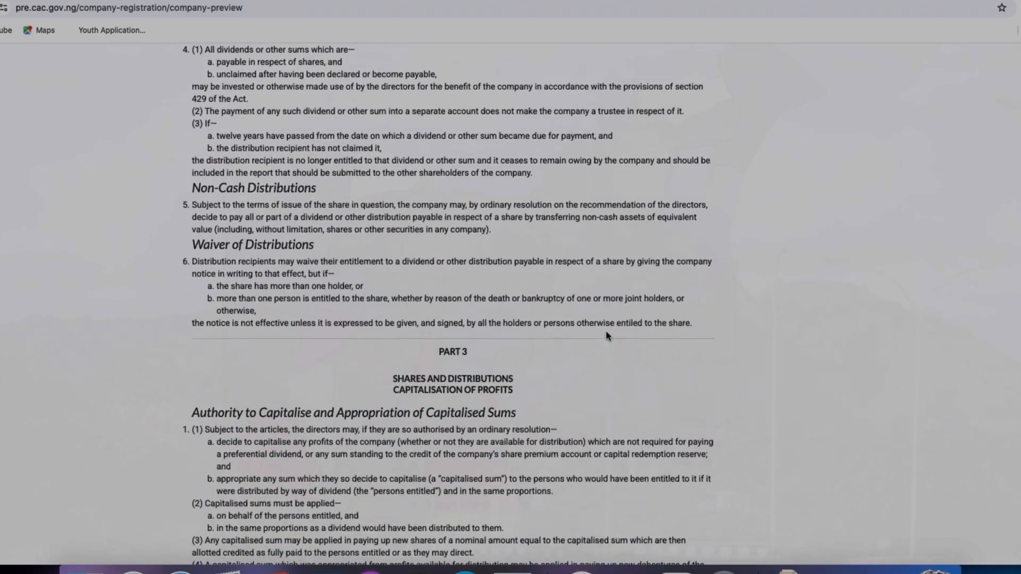
pyautogui.scroll(-20, 609, 336)
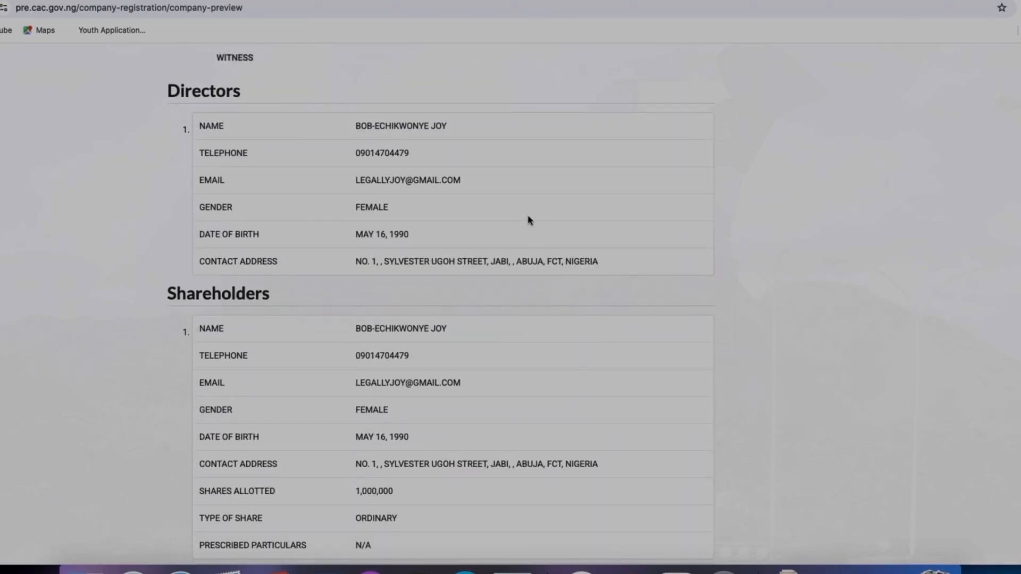
pyautogui.scroll(5, 529, 220)
pyautogui.scroll(-2, 511, 265)
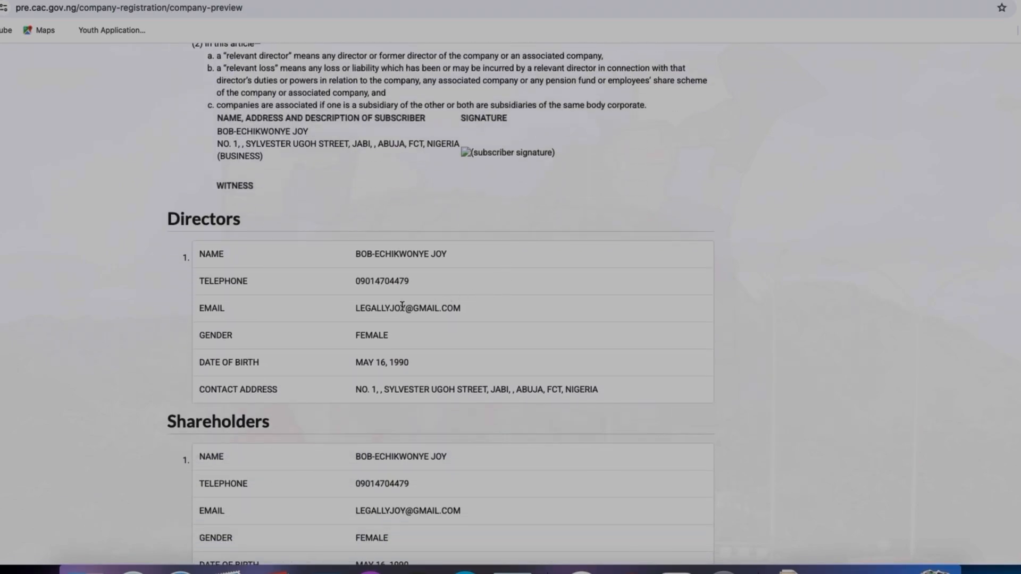
pyautogui.scroll(-5, 490, 330)
pyautogui.scroll(2, 492, 330)
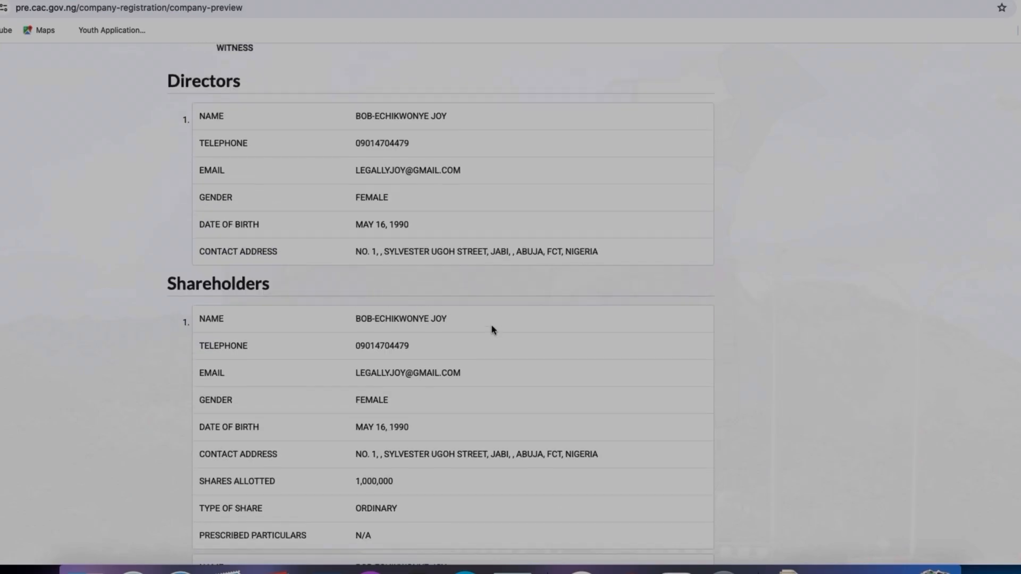
pyautogui.scroll(6, 492, 330)
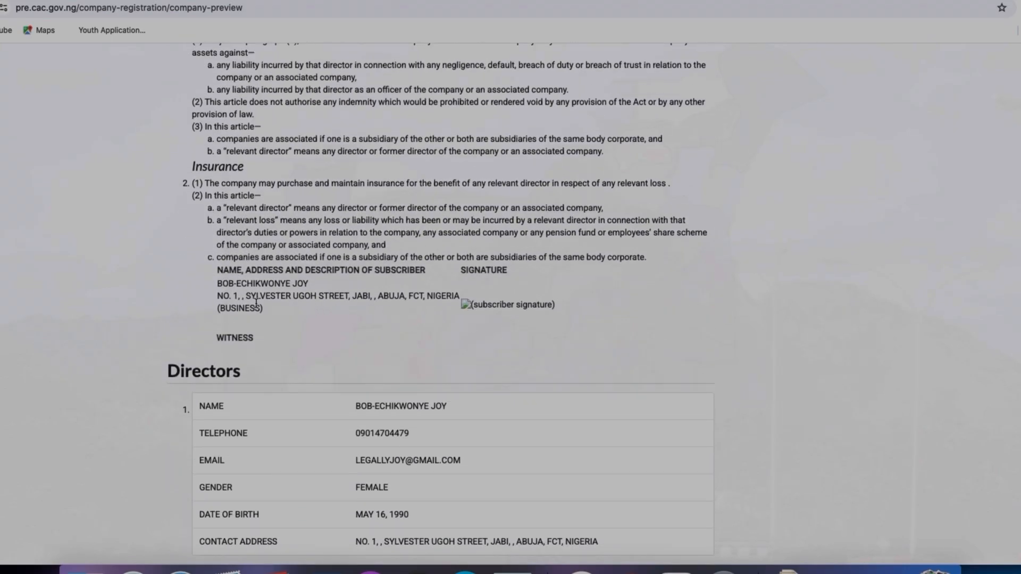
# Step: Review the shareholders, persons with significant control and presenter details at the end of the preview
pyautogui.scroll(-12, 506, 319)
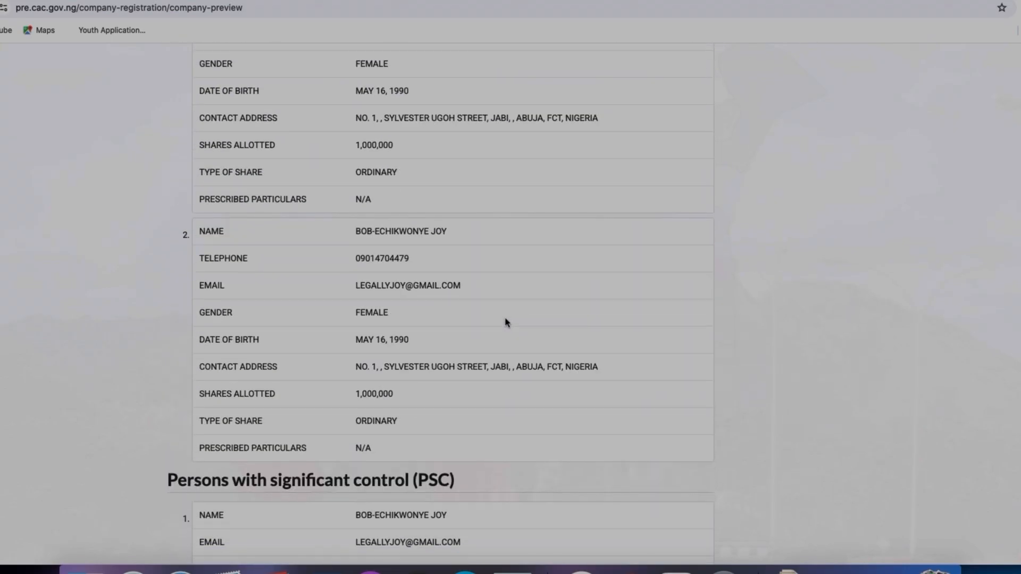
pyautogui.scroll(6, 506, 323)
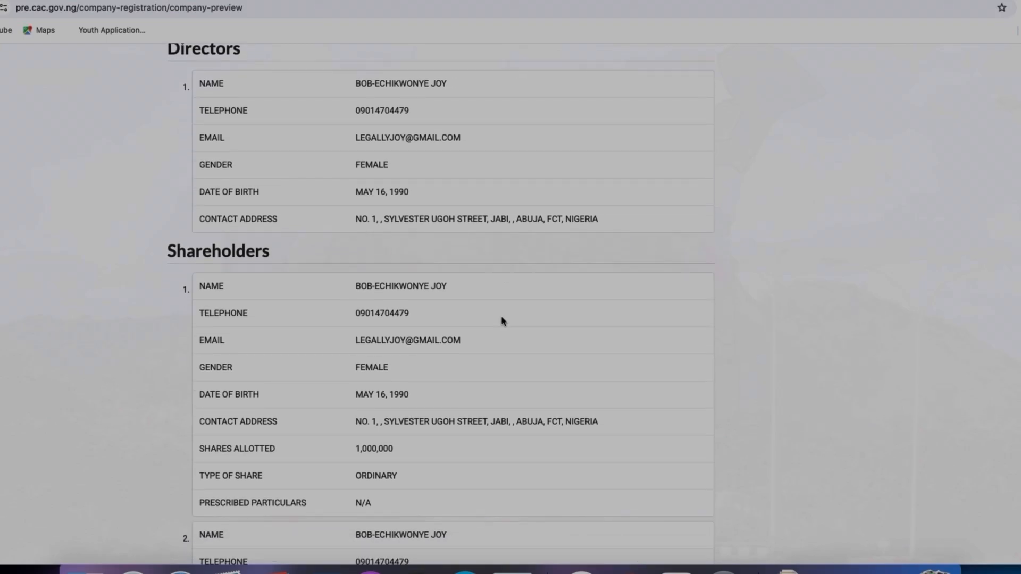
pyautogui.scroll(-2, 502, 321)
pyautogui.scroll(-2, 398, 365)
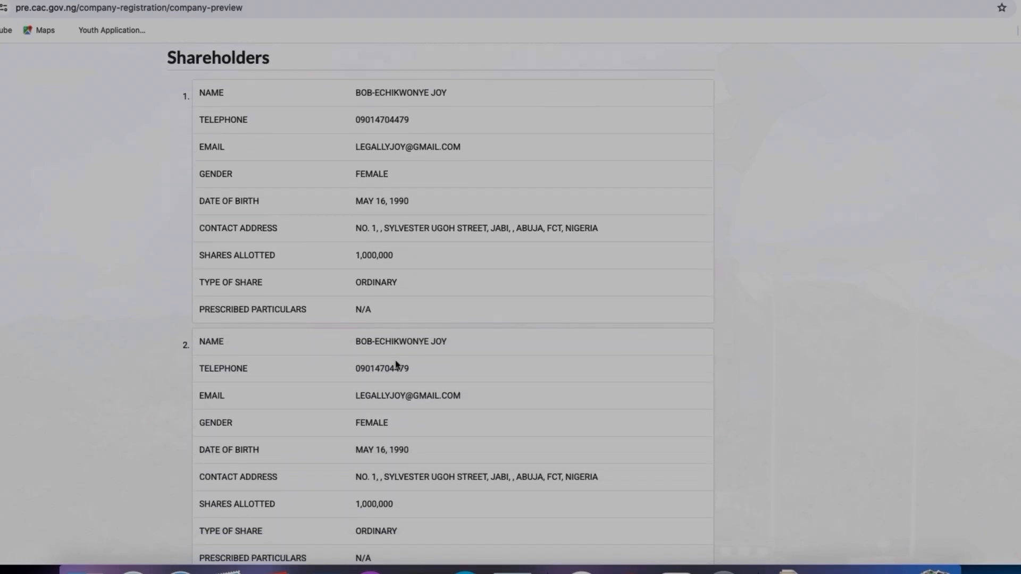
pyautogui.scroll(-6, 397, 365)
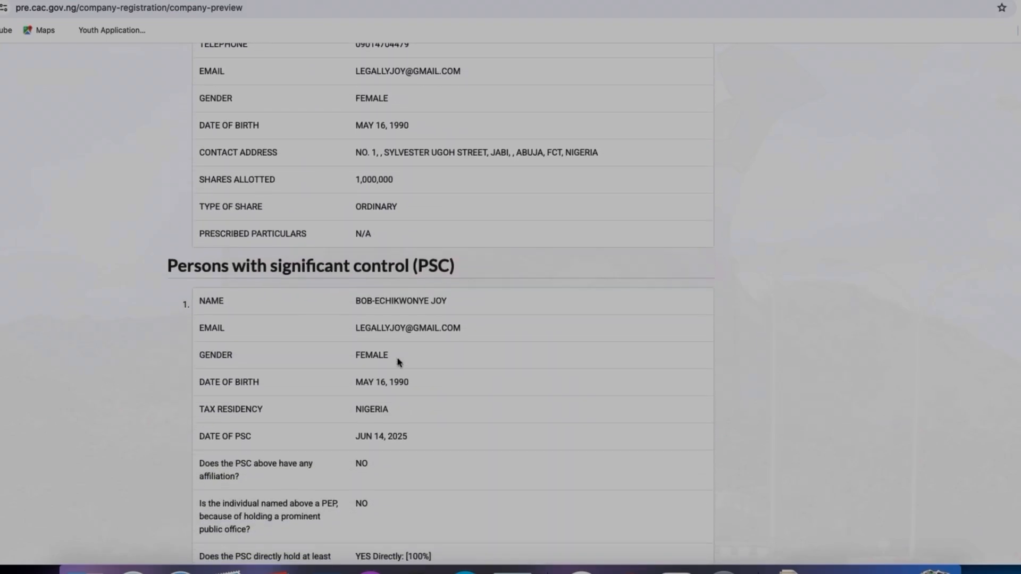
pyautogui.scroll(-5, 400, 362)
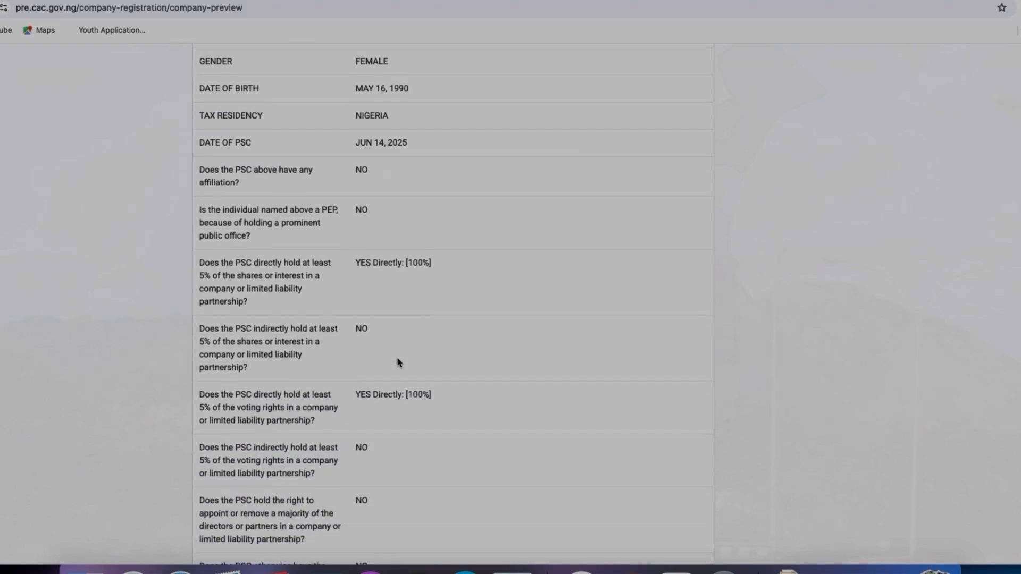
pyautogui.scroll(-8, 400, 362)
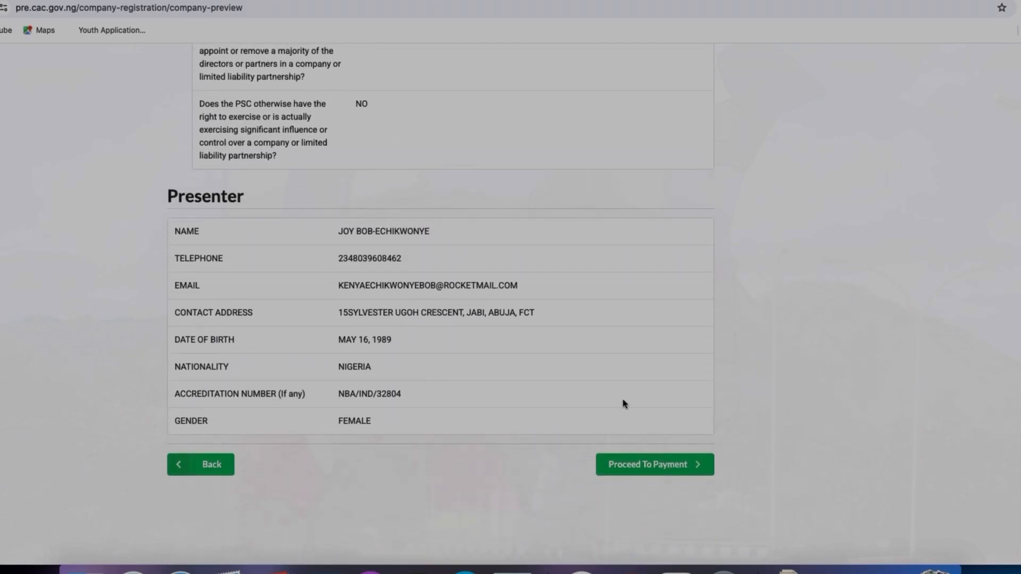
# Step: Proceed to payment, open the Remita checkout, view the Bank Transfer account details, and close the checkout
pyautogui.click(649, 464)
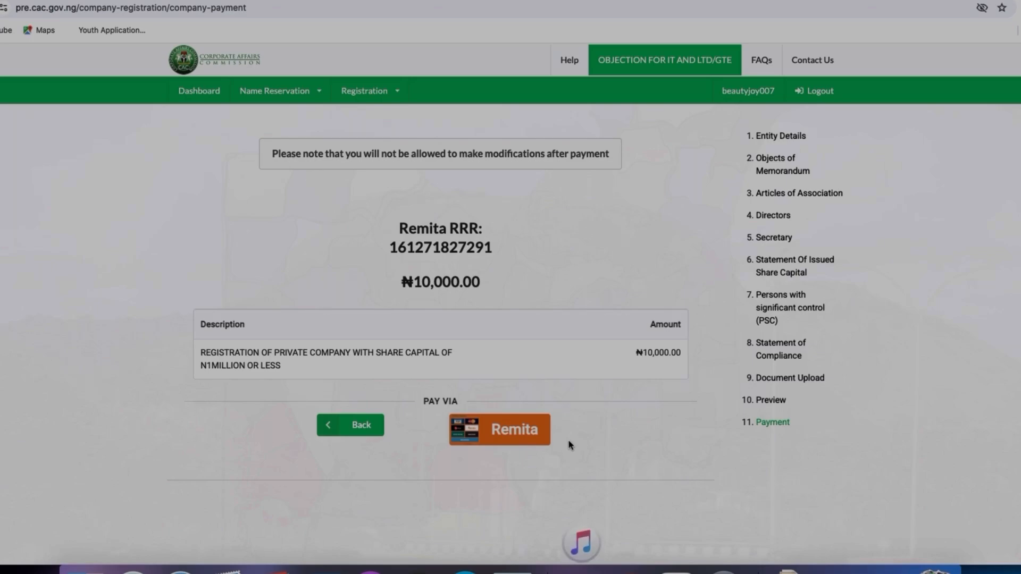
pyautogui.click(513, 435)
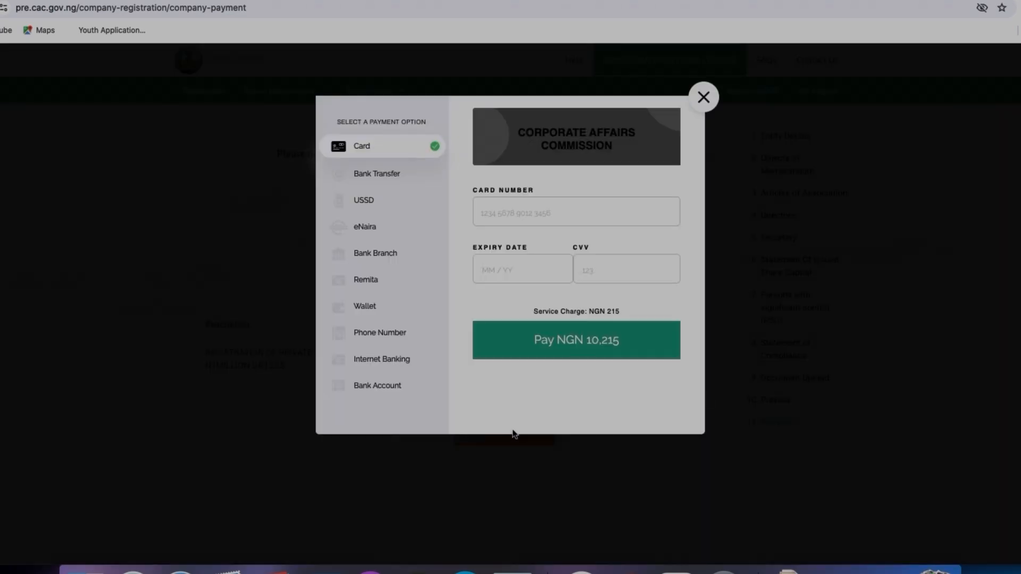
pyautogui.click(411, 177)
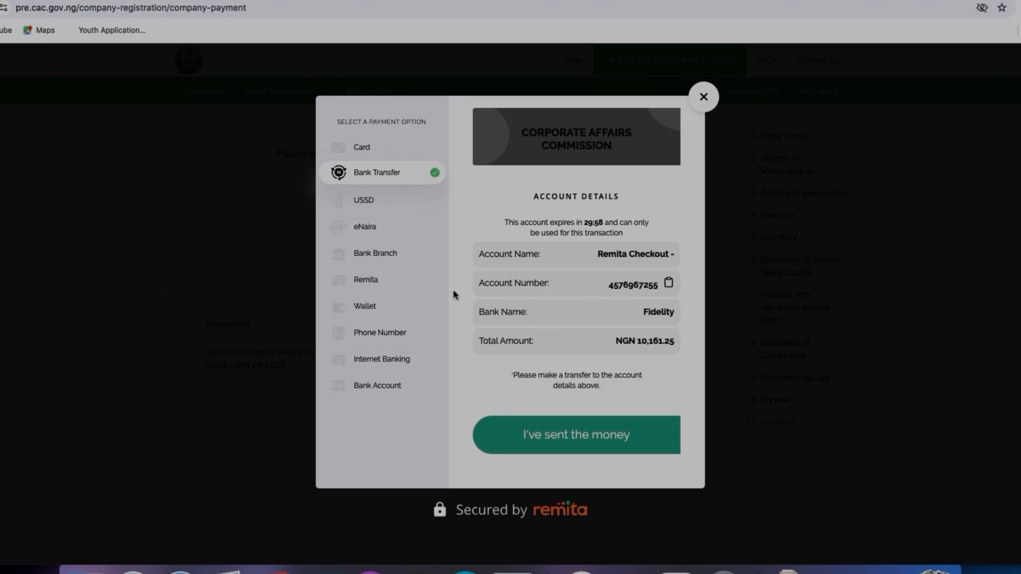
pyautogui.click(702, 99)
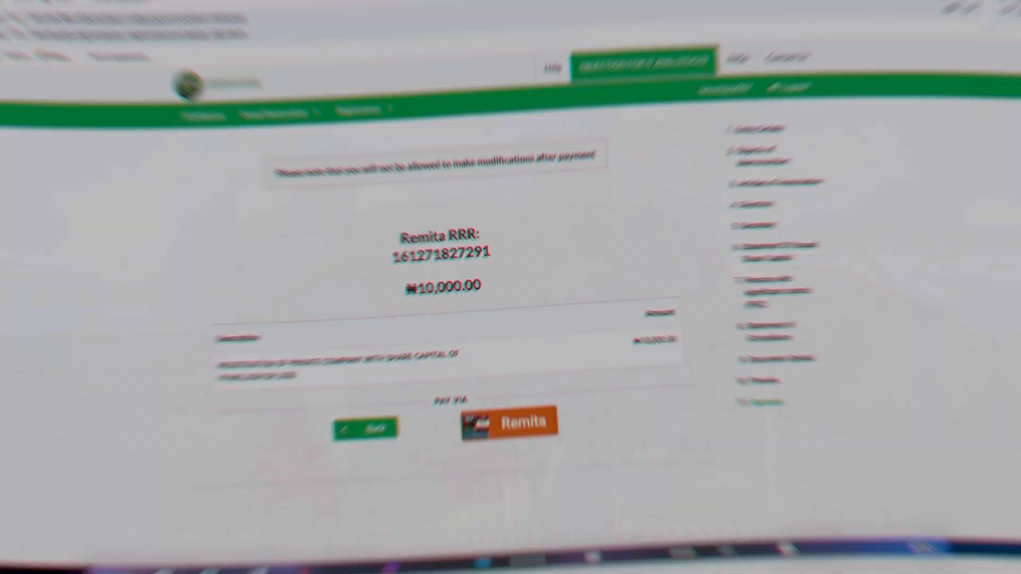
# Step: Reopen the Remita checkout, choose Bank Transfer to show the account details, and close the dialog
pyautogui.click(509, 430)
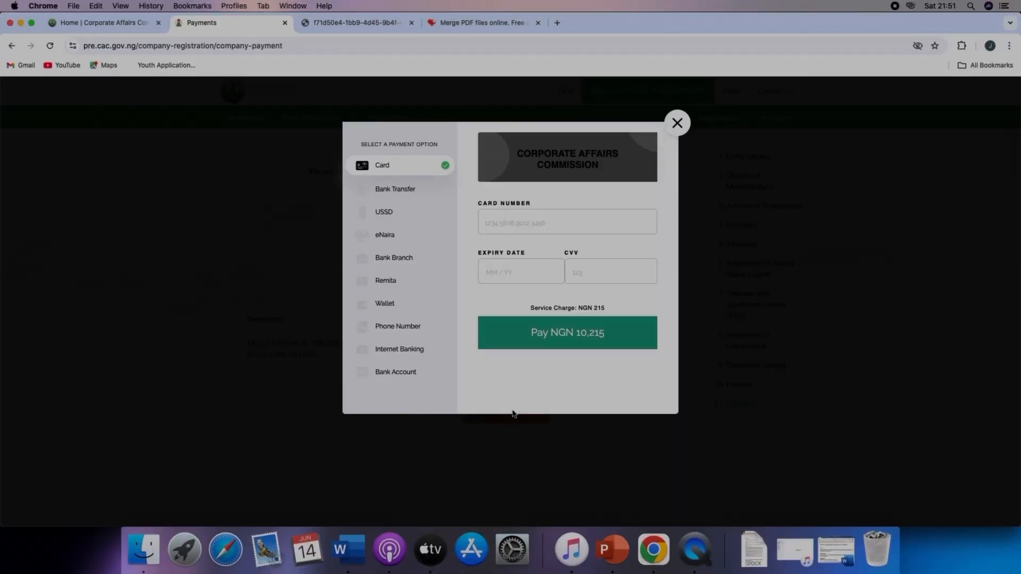
pyautogui.click(426, 193)
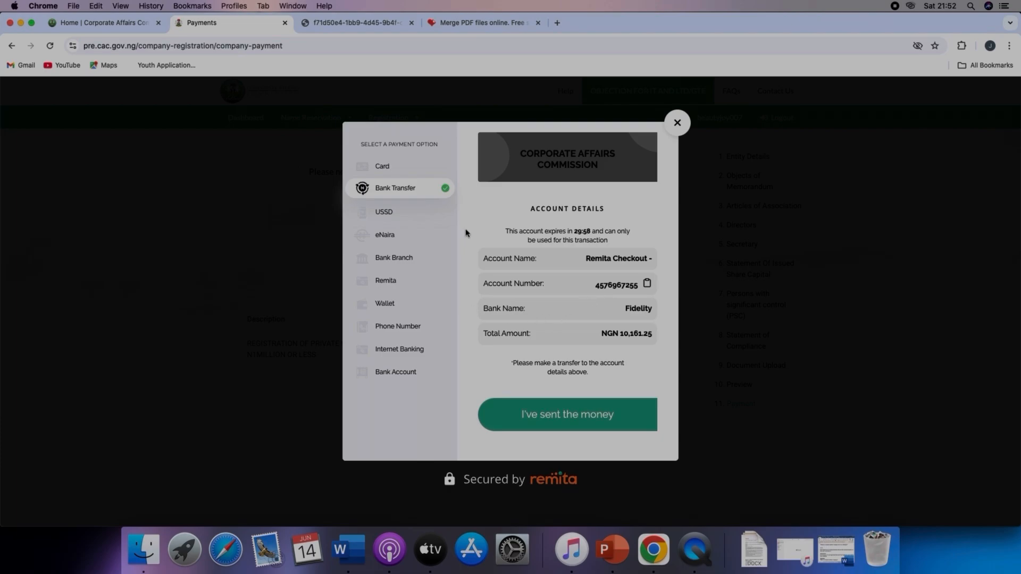
pyautogui.click(675, 126)
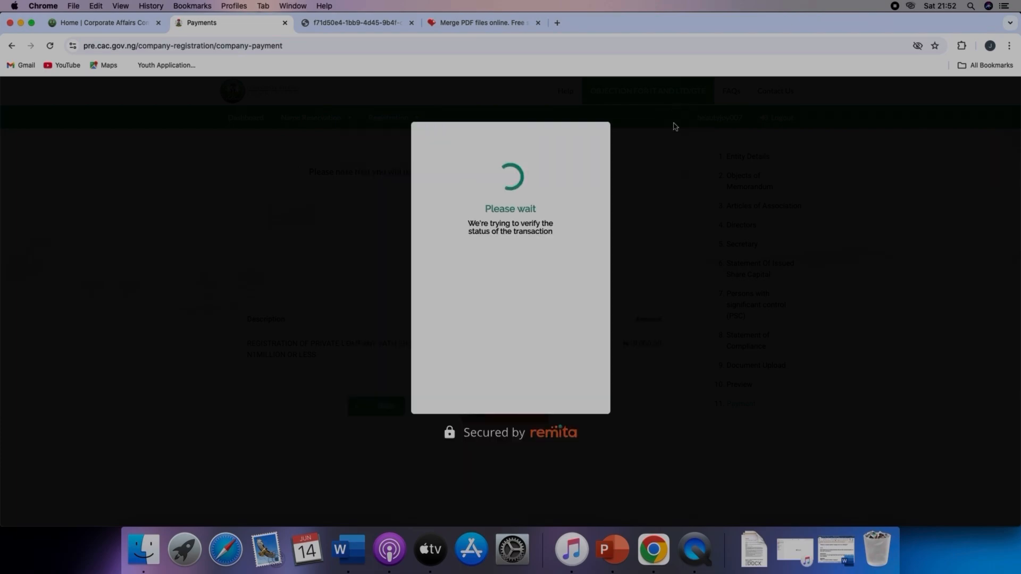